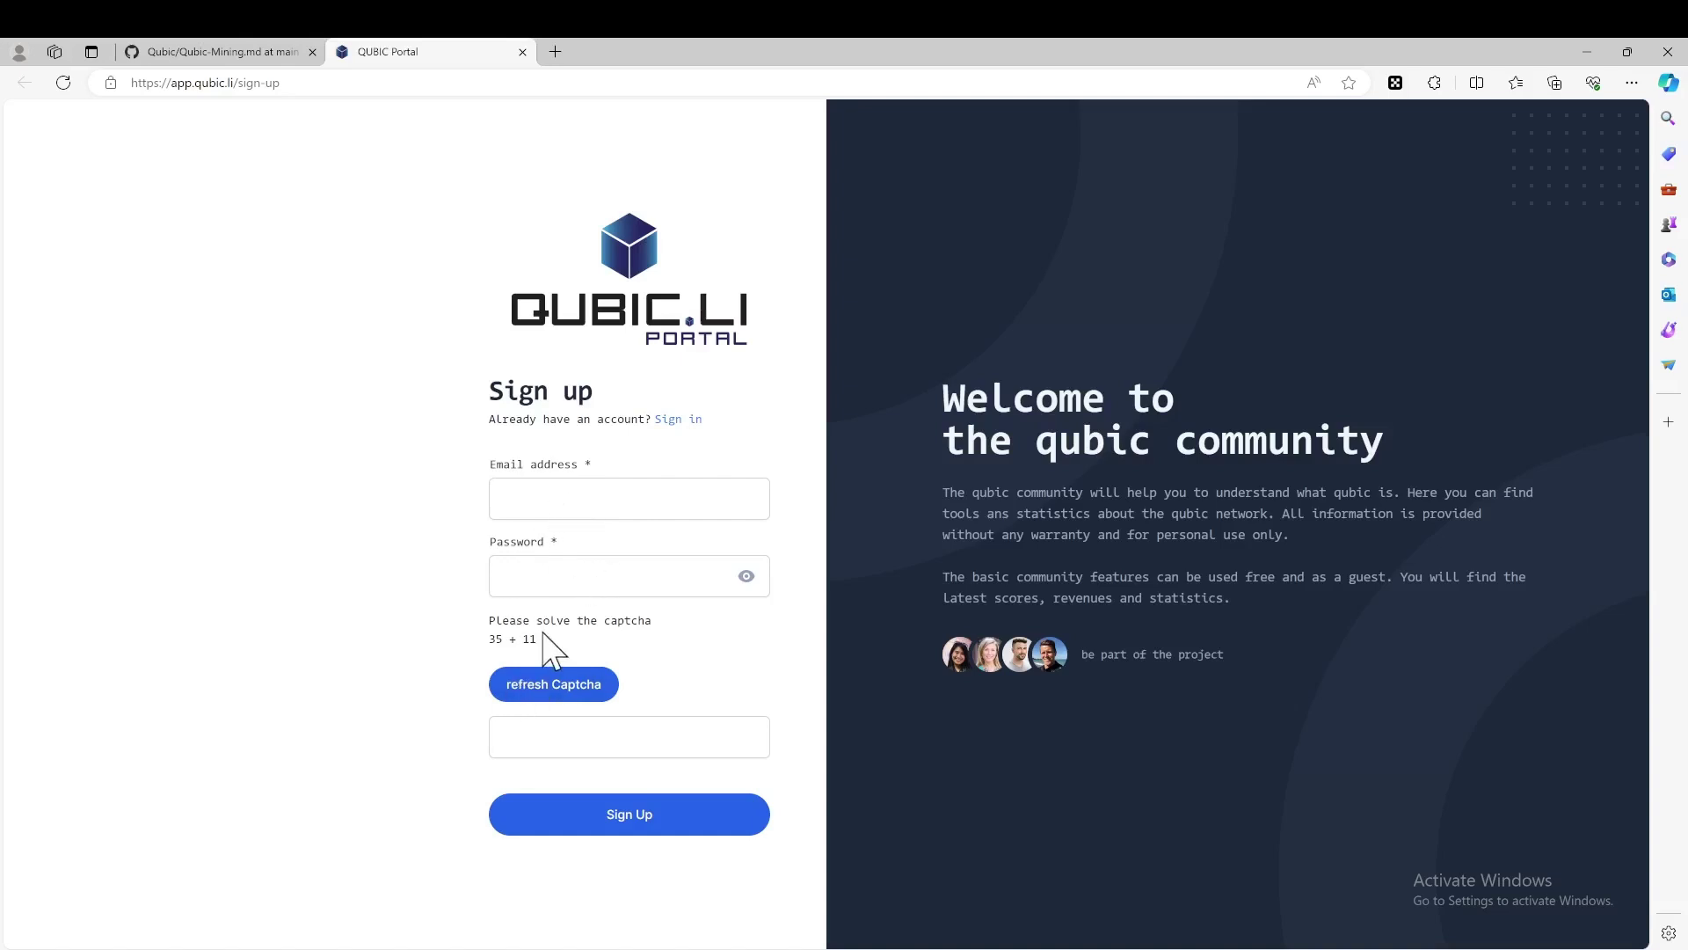
Step: Open the portal's Pool Mining page
drag(536, 639, 462, 646)
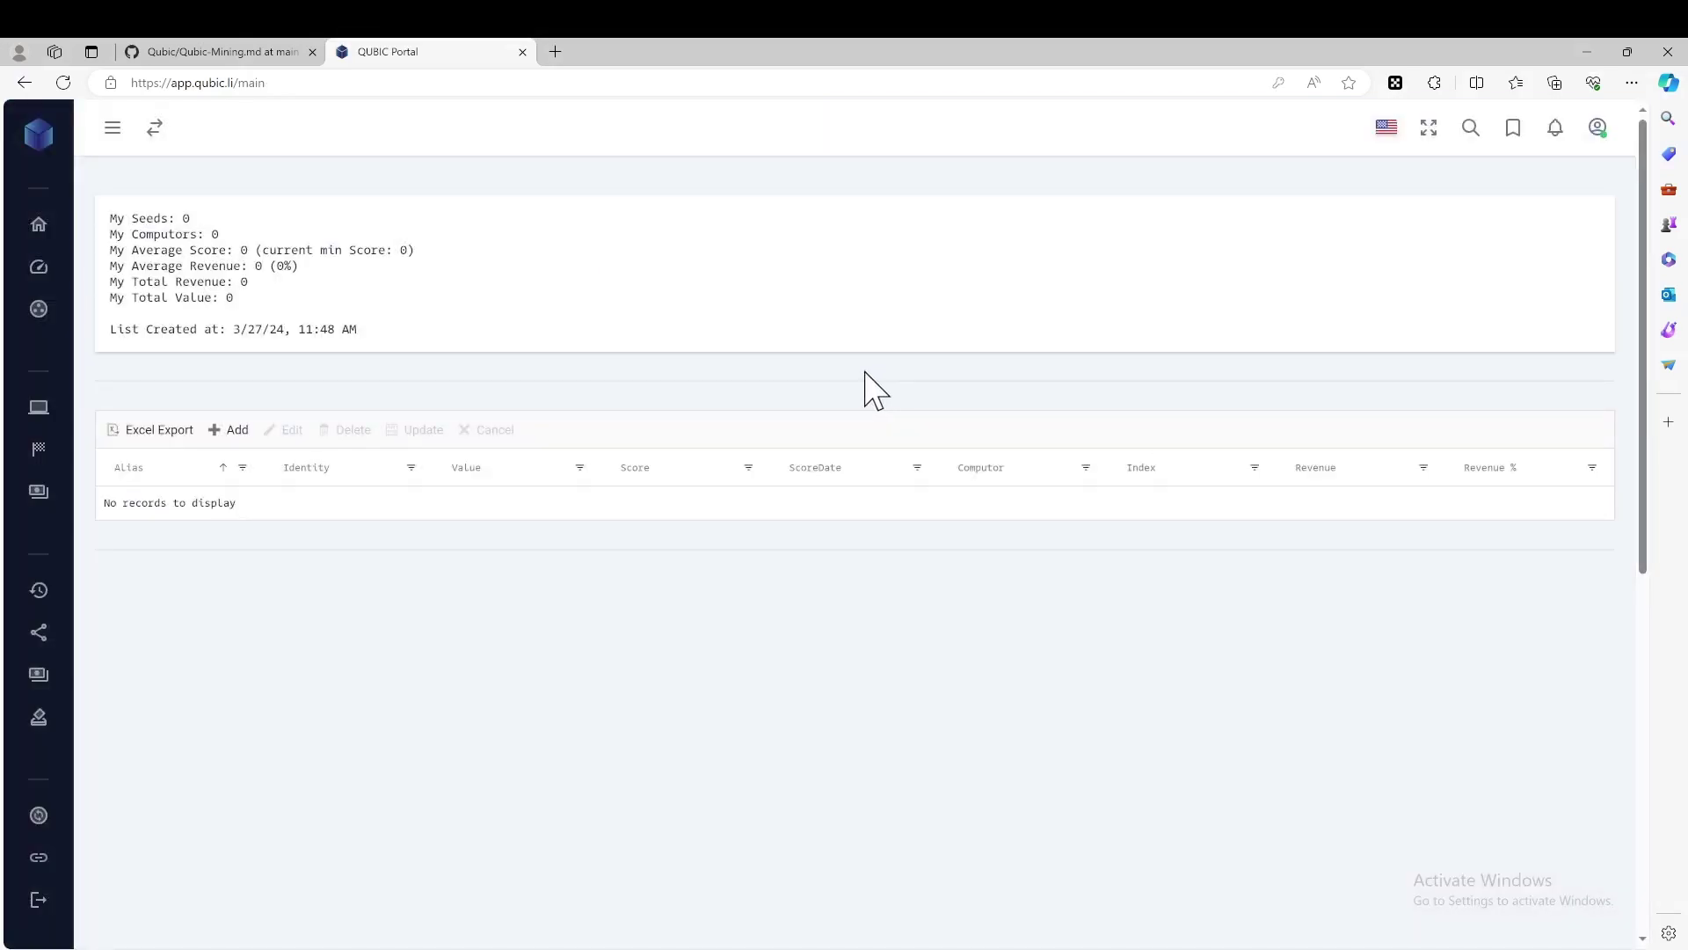
mouse_move(35, 188)
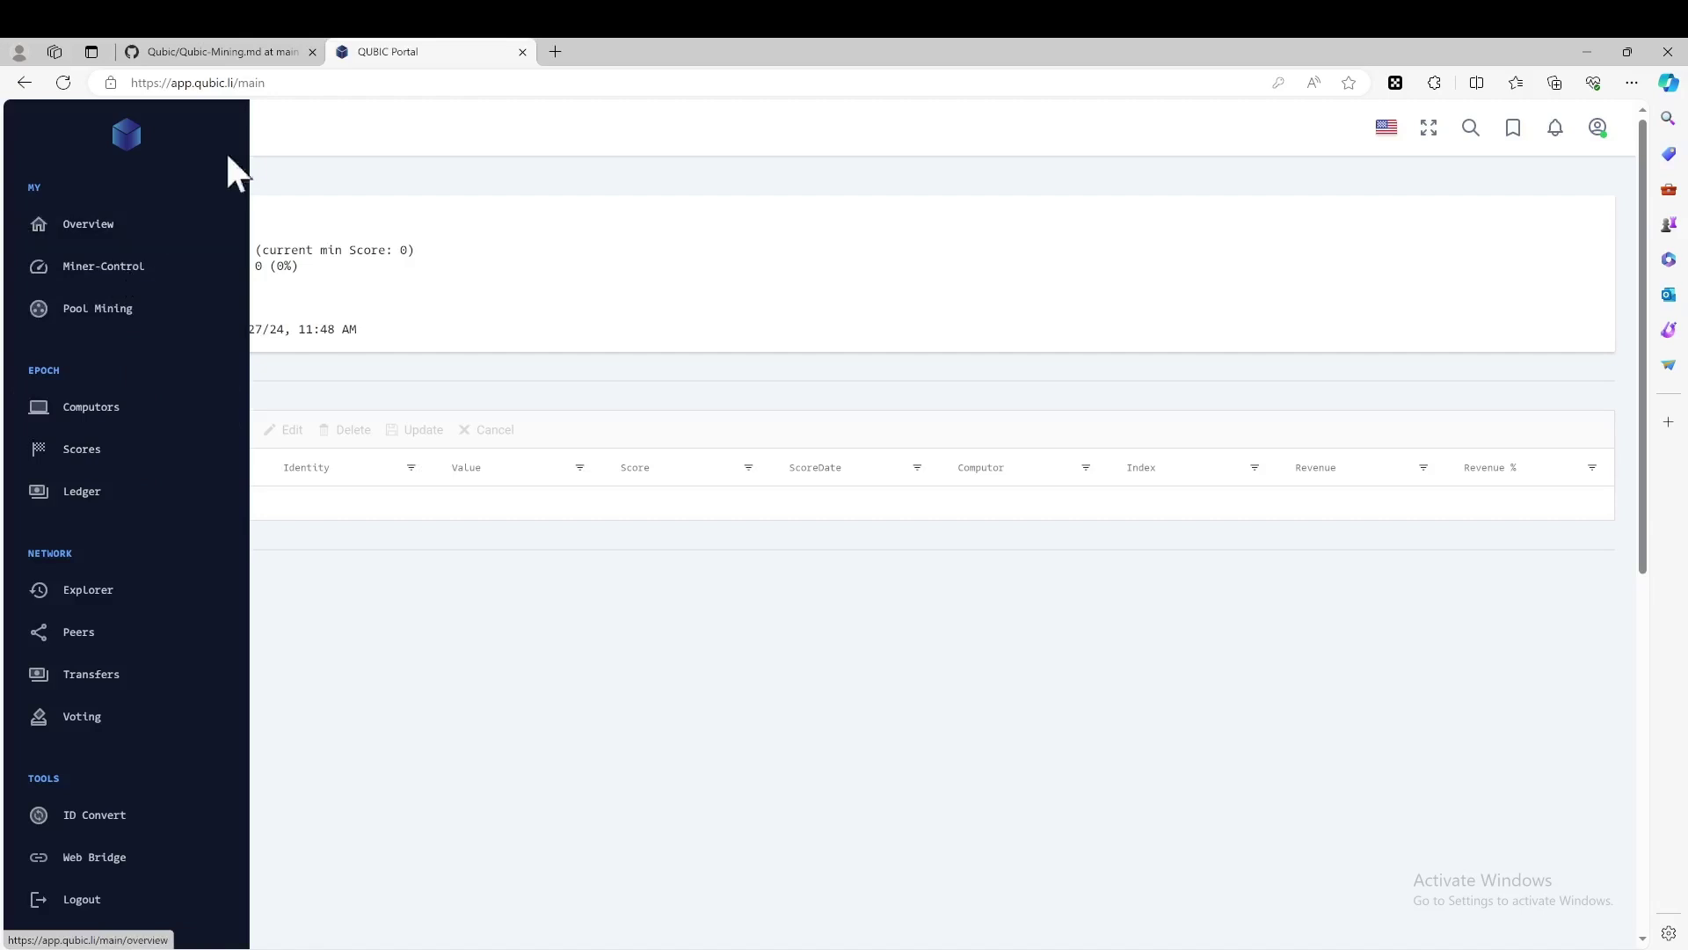
mouse_move(44, 332)
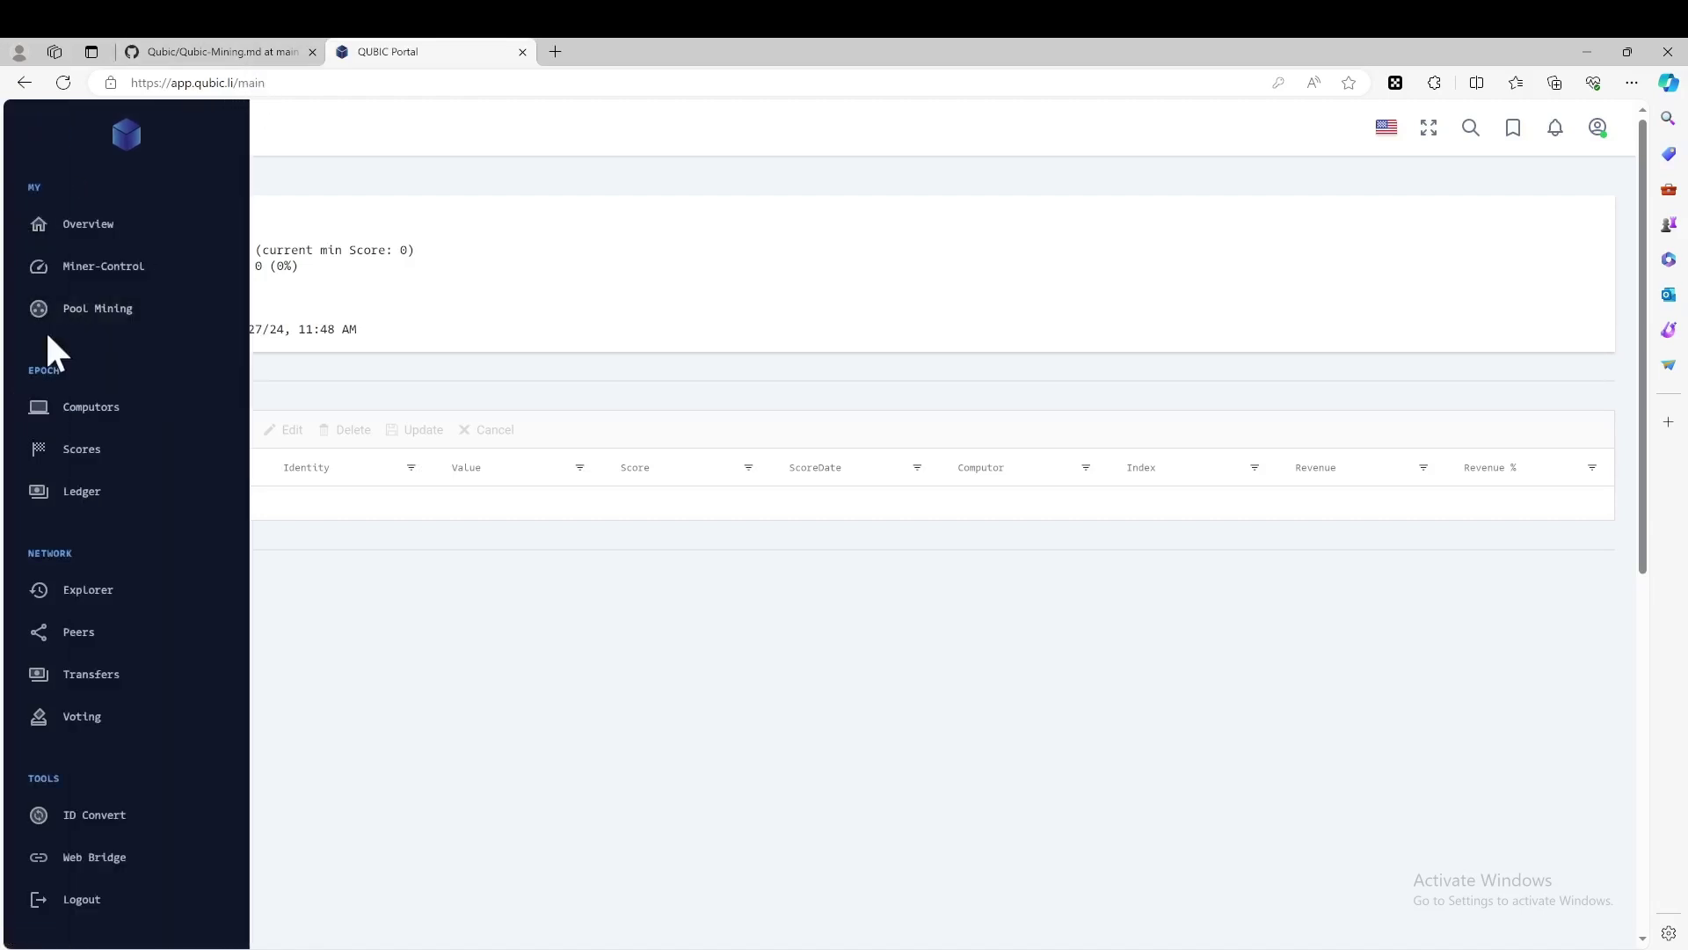
click(116, 310)
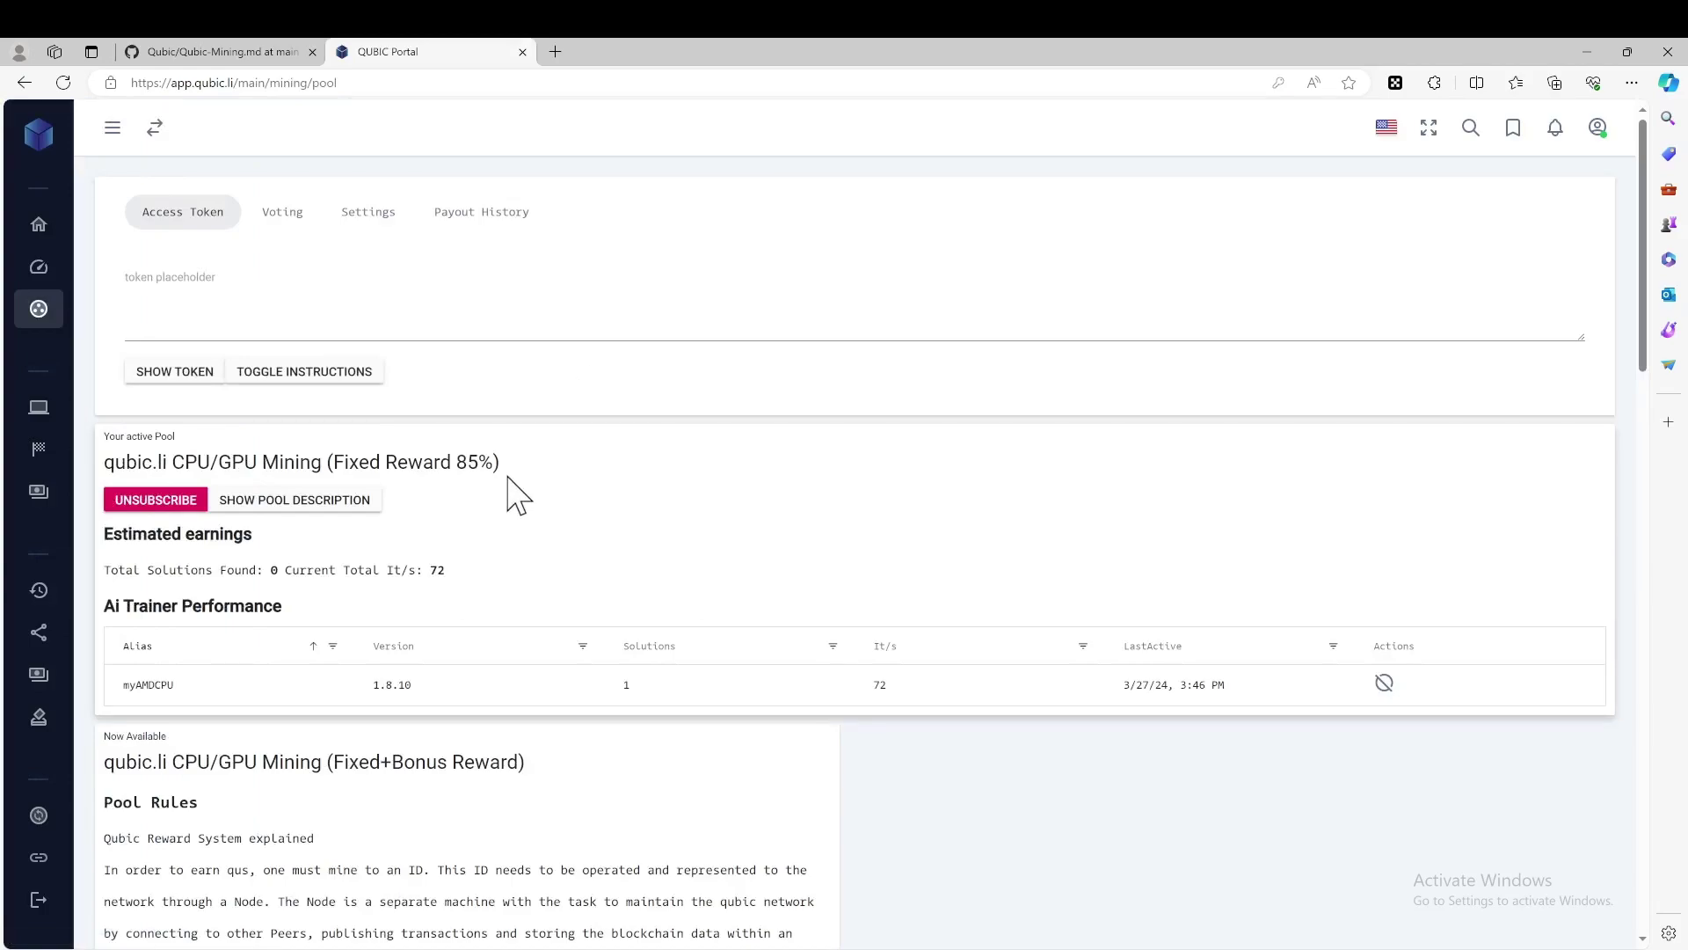
Step: Review the active qubic.li CPU/GPU Mining (Fixed Reward 85%) pool and the rules of the available Fixed+Bonus Reward pool
scroll(518, 497, down, 20)
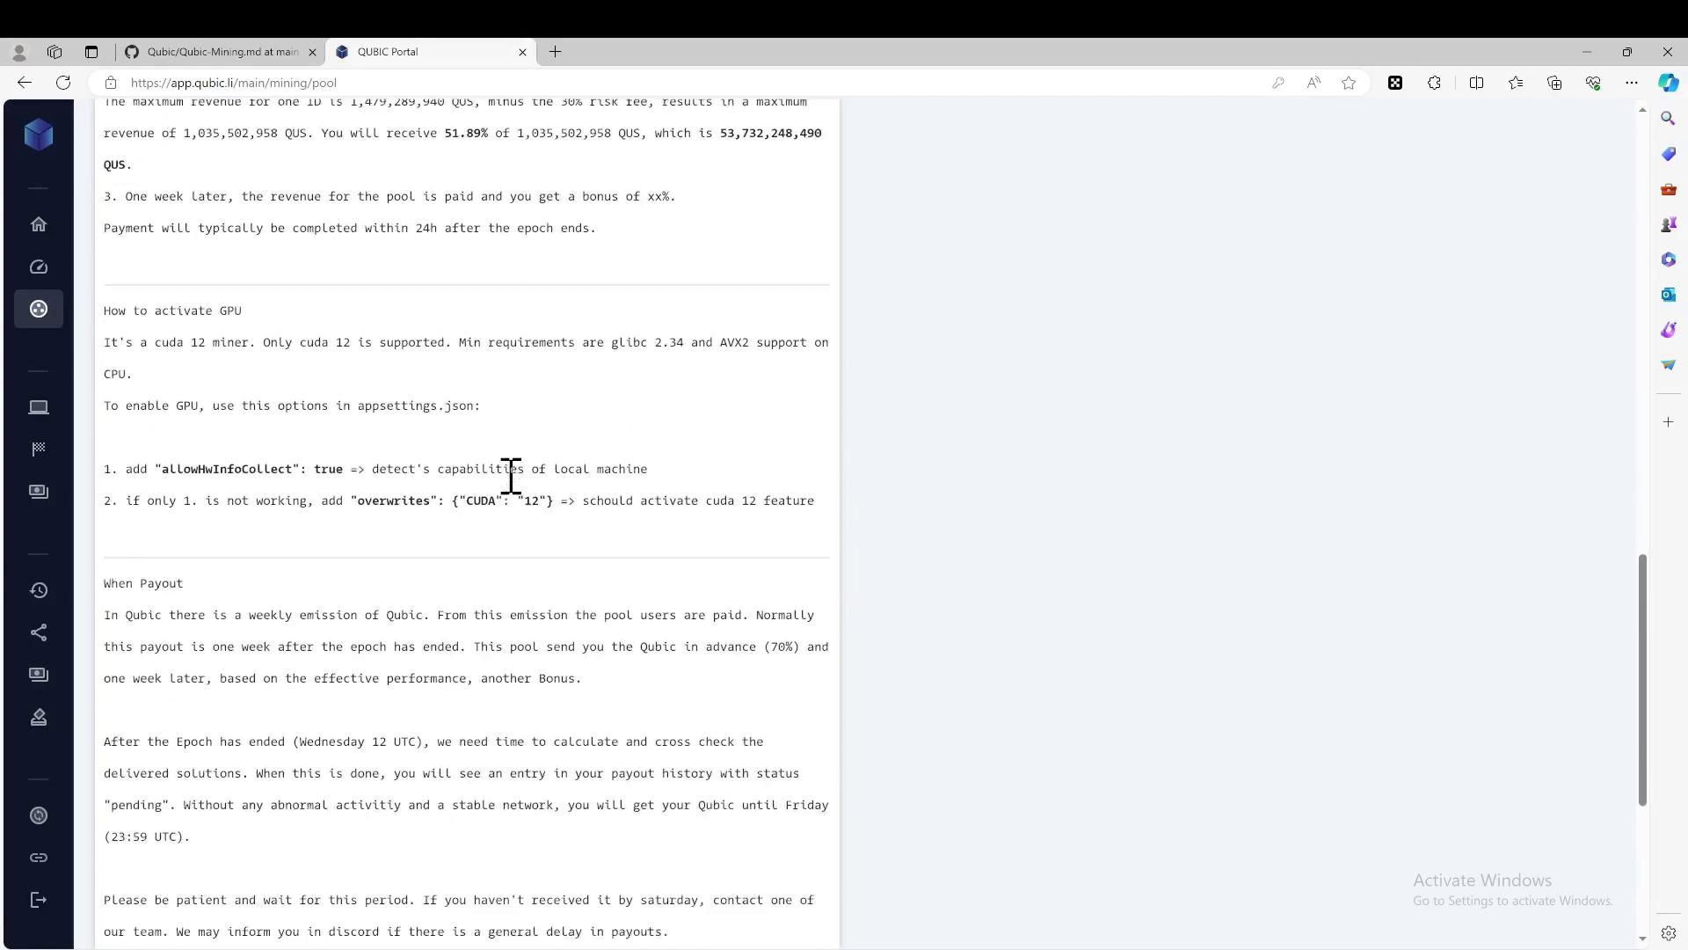
scroll(603, 596, up, 20)
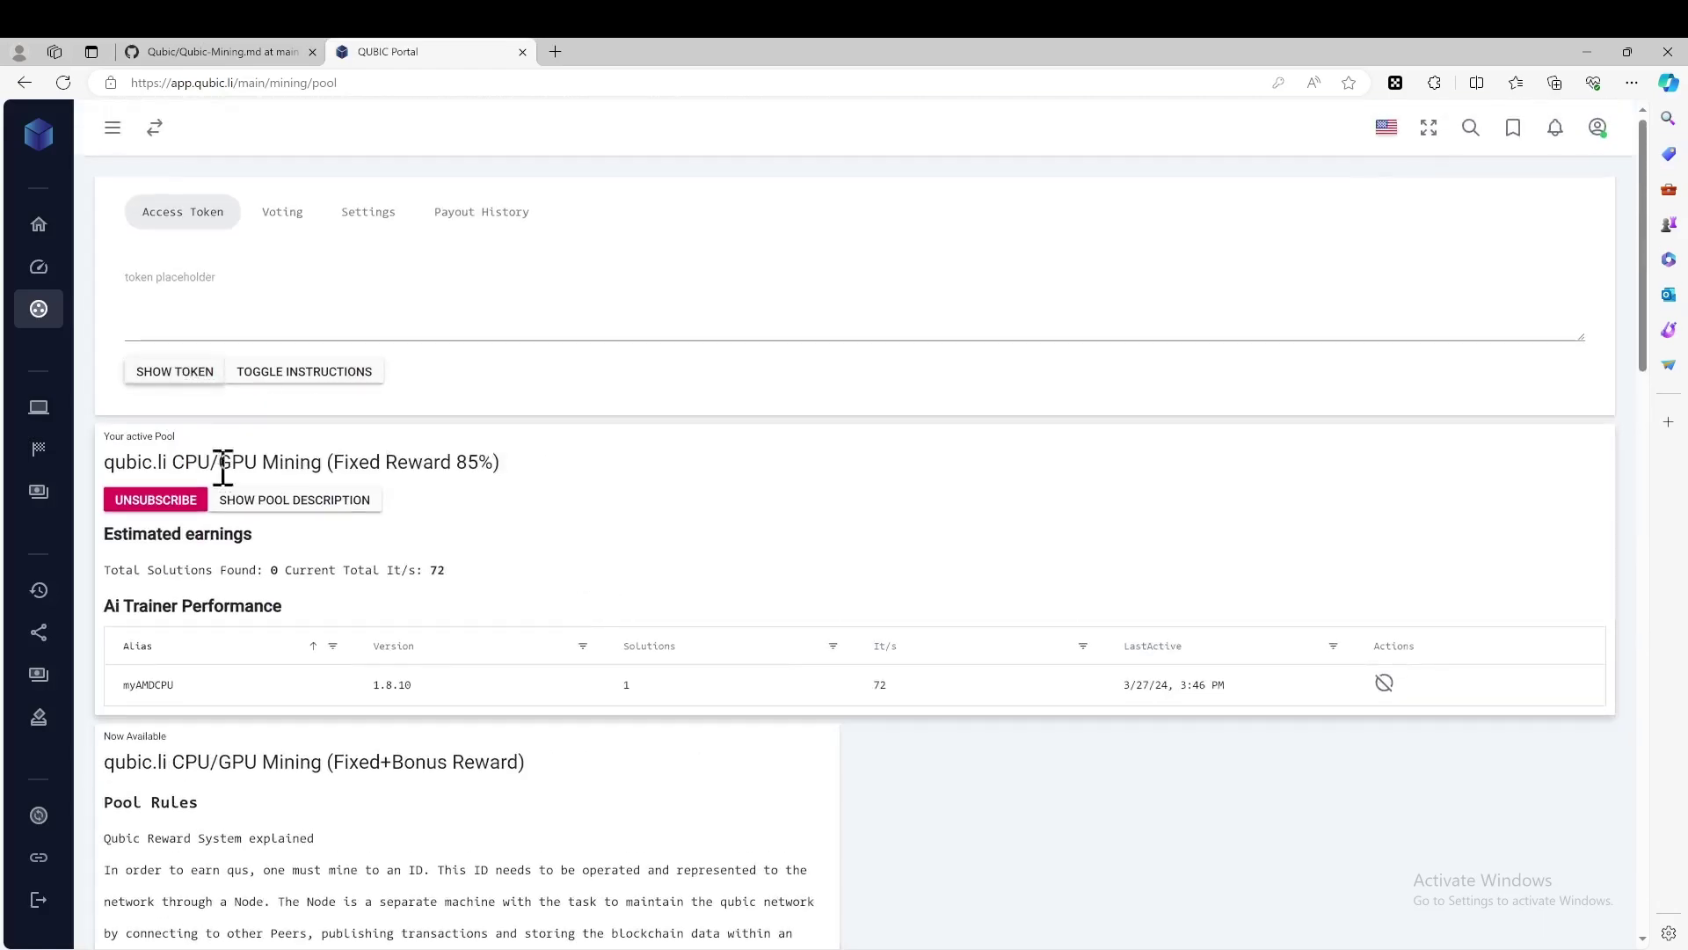
drag(535, 465, 107, 462)
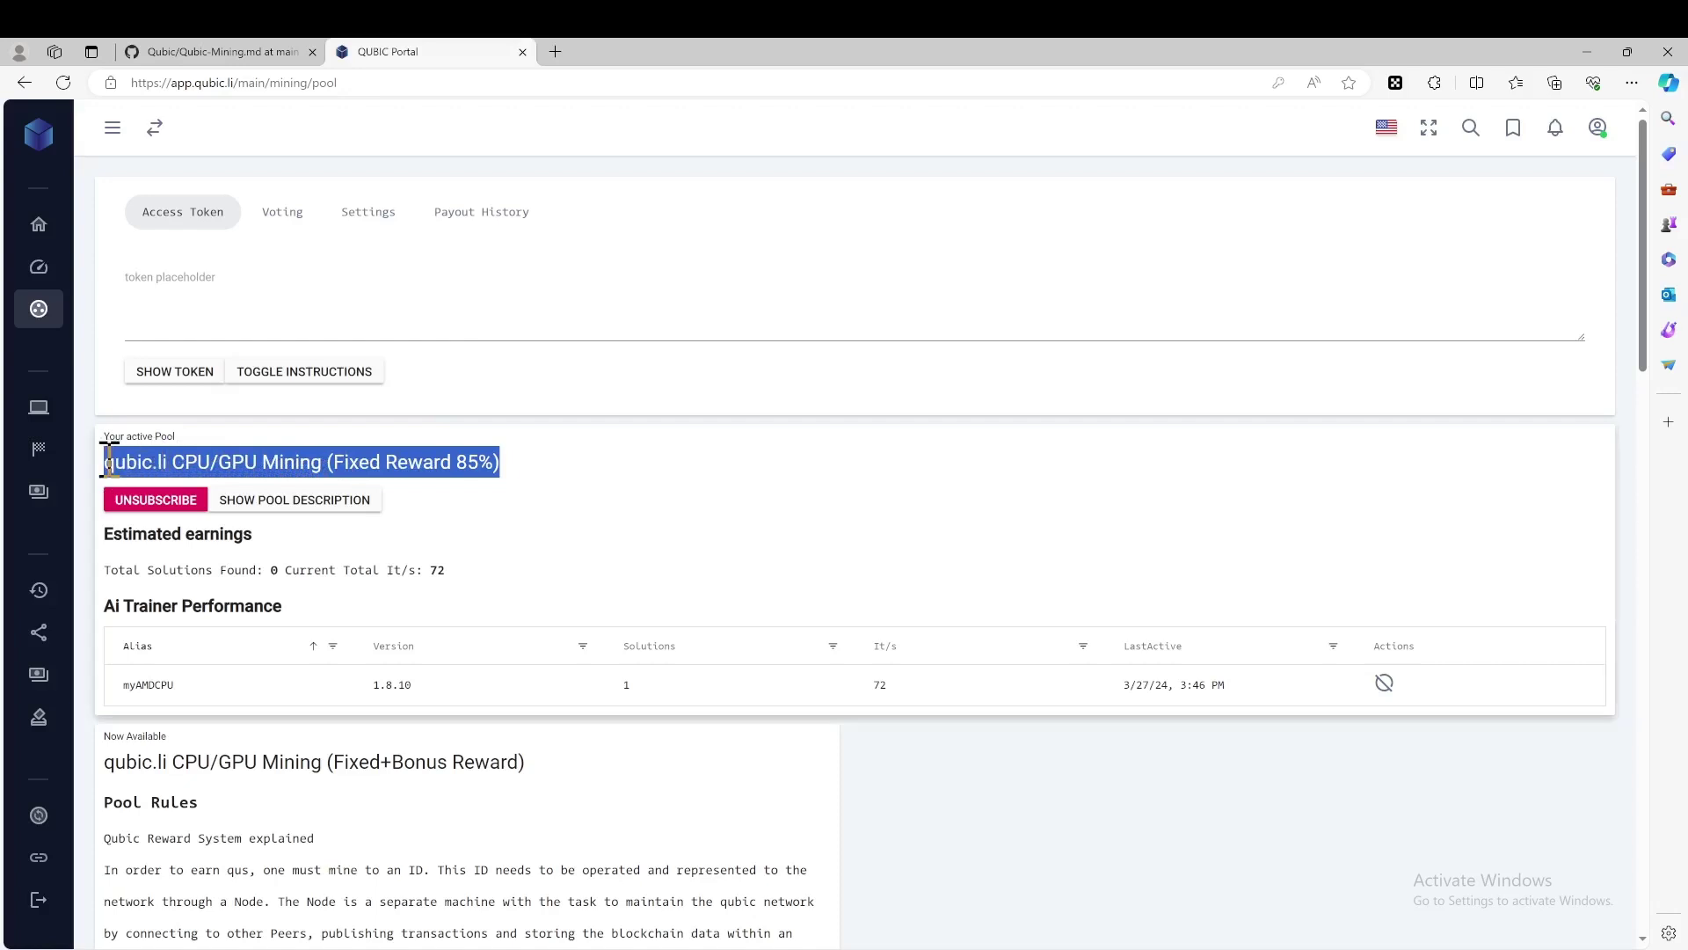
right_click(107, 462)
click(167, 384)
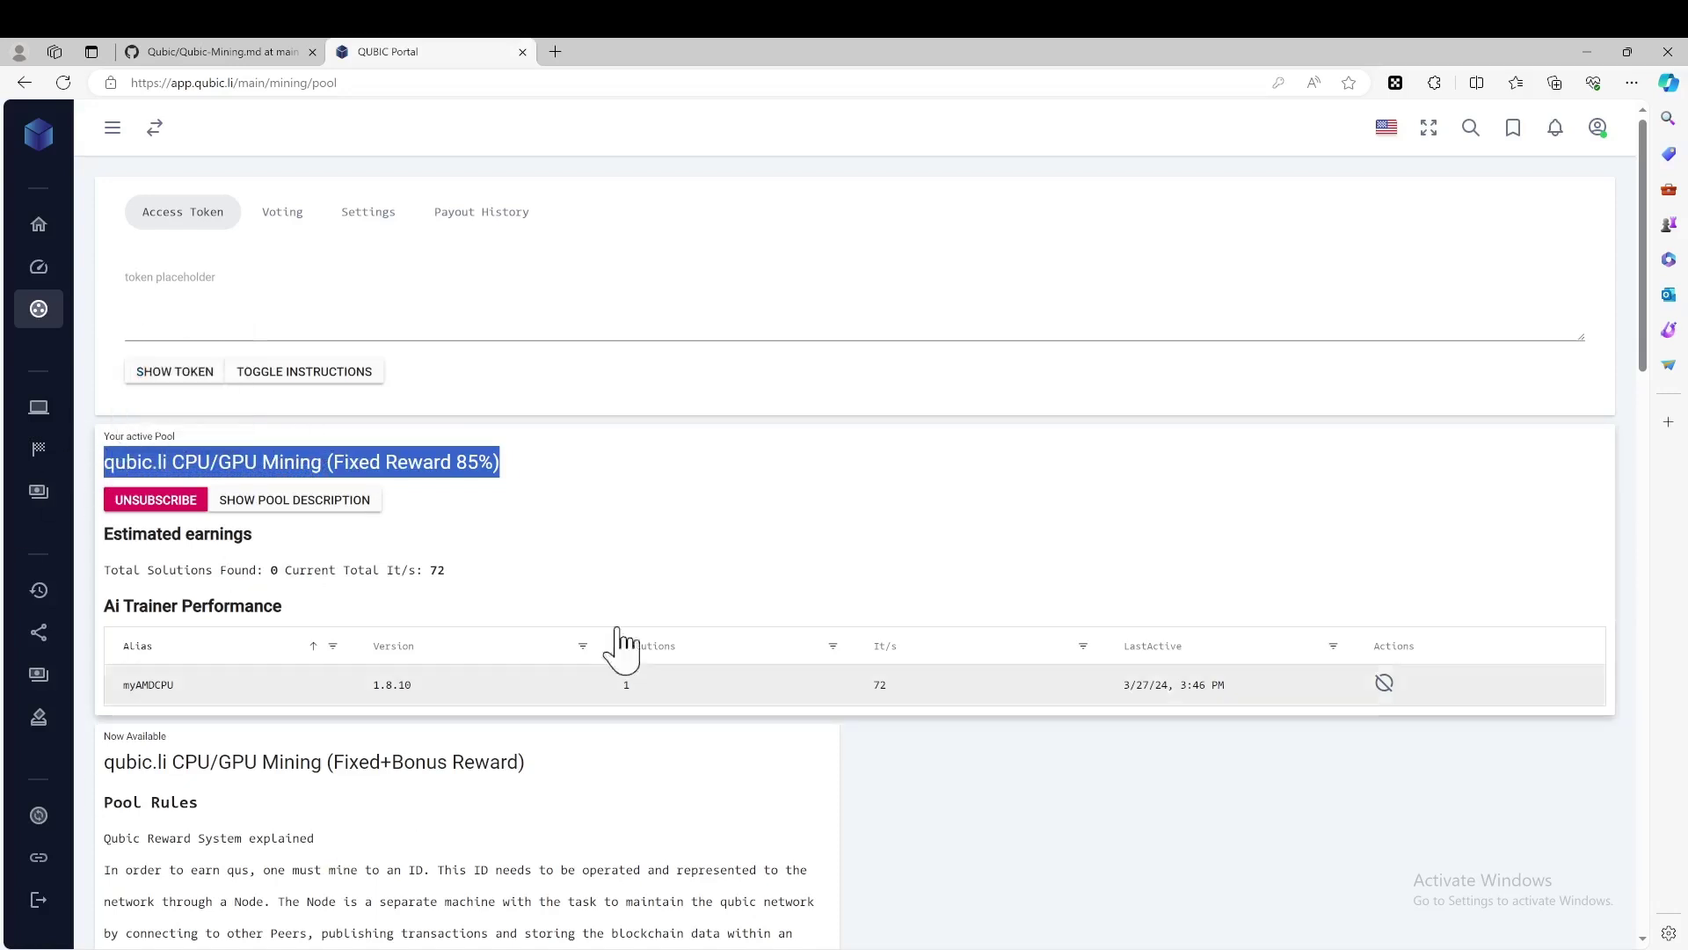
scroll(516, 483, down, 20)
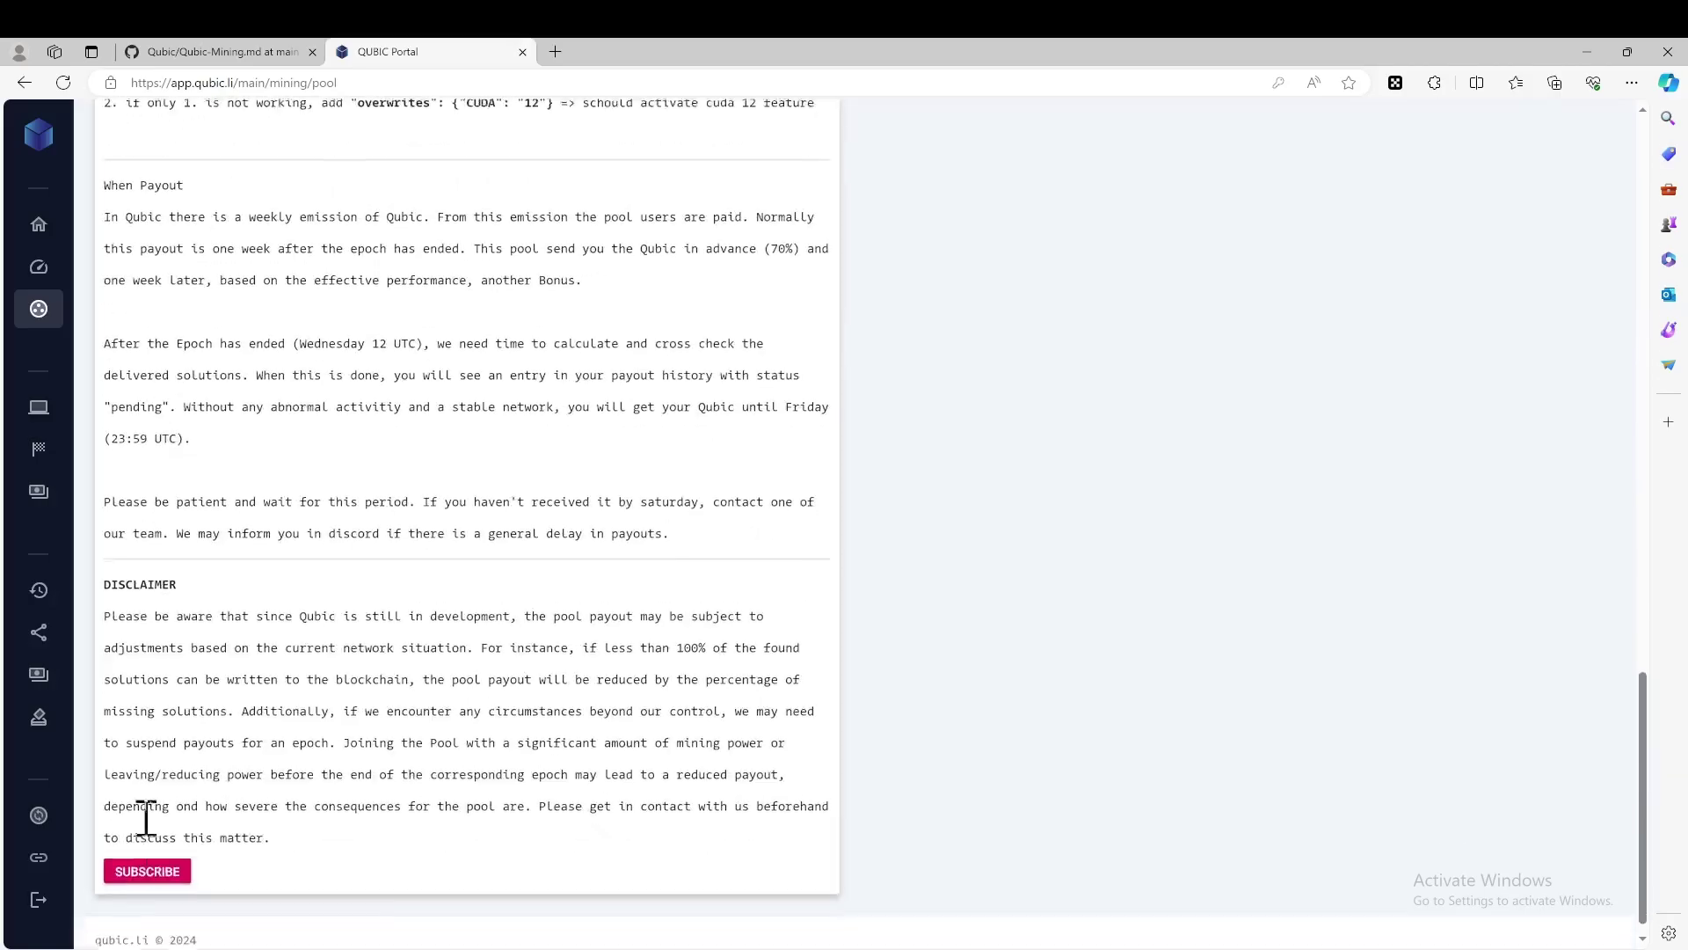
scroll(231, 852, up, 15)
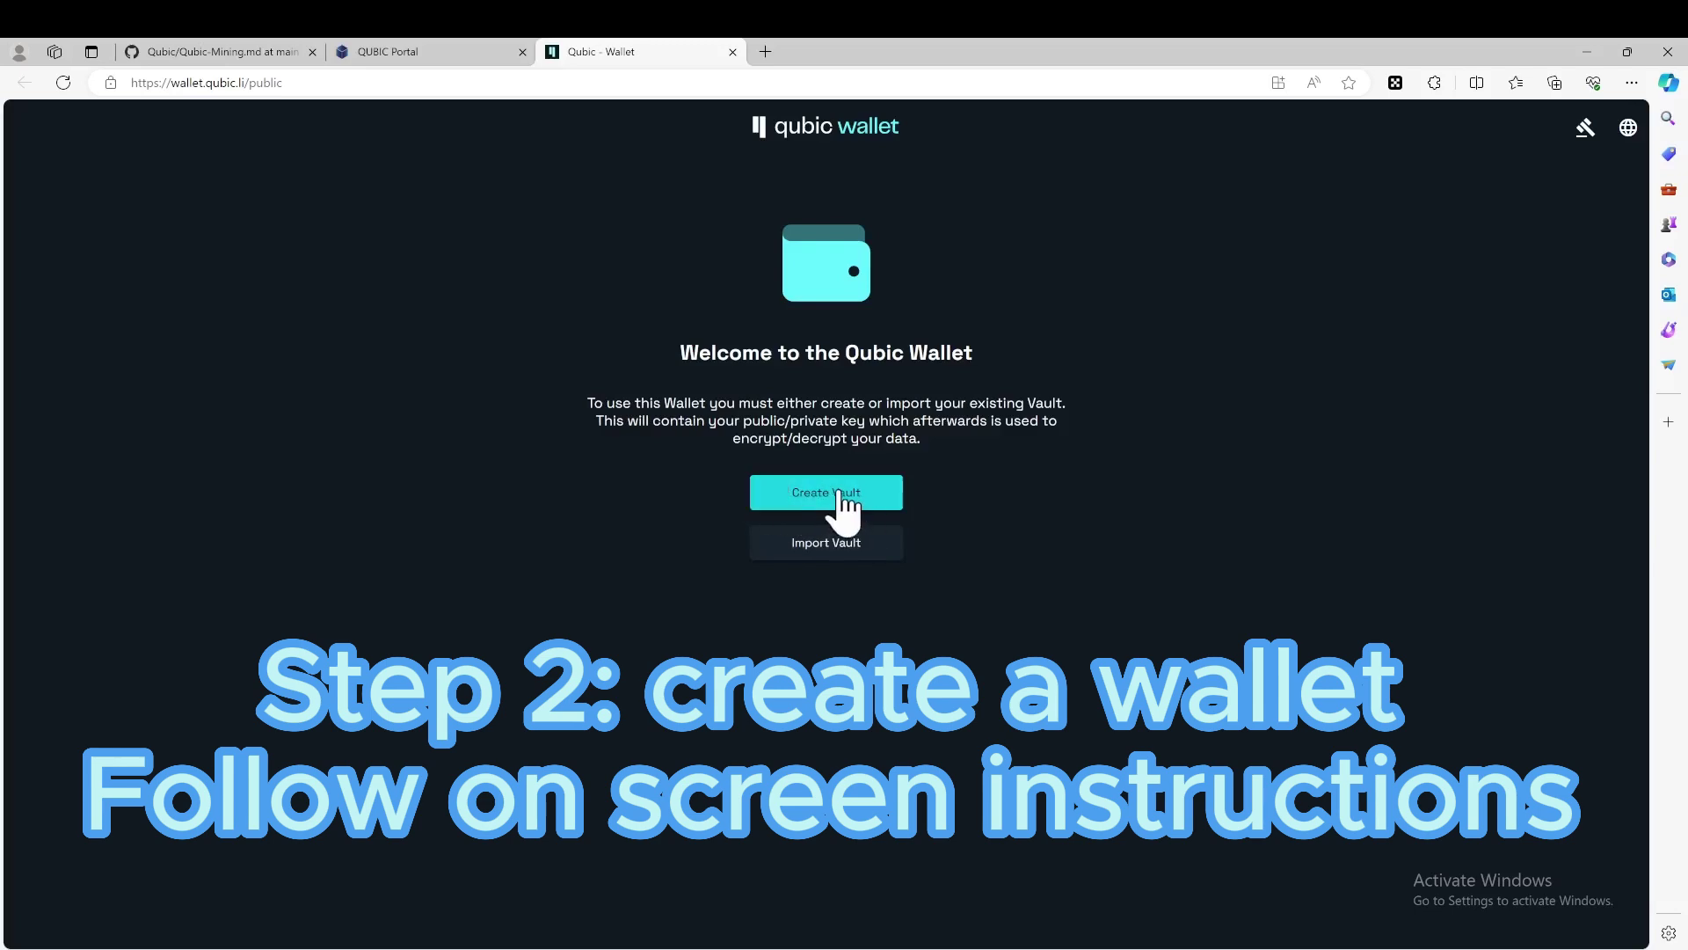
Step: Start creating a new vault in the Qubic Wallet
click(826, 497)
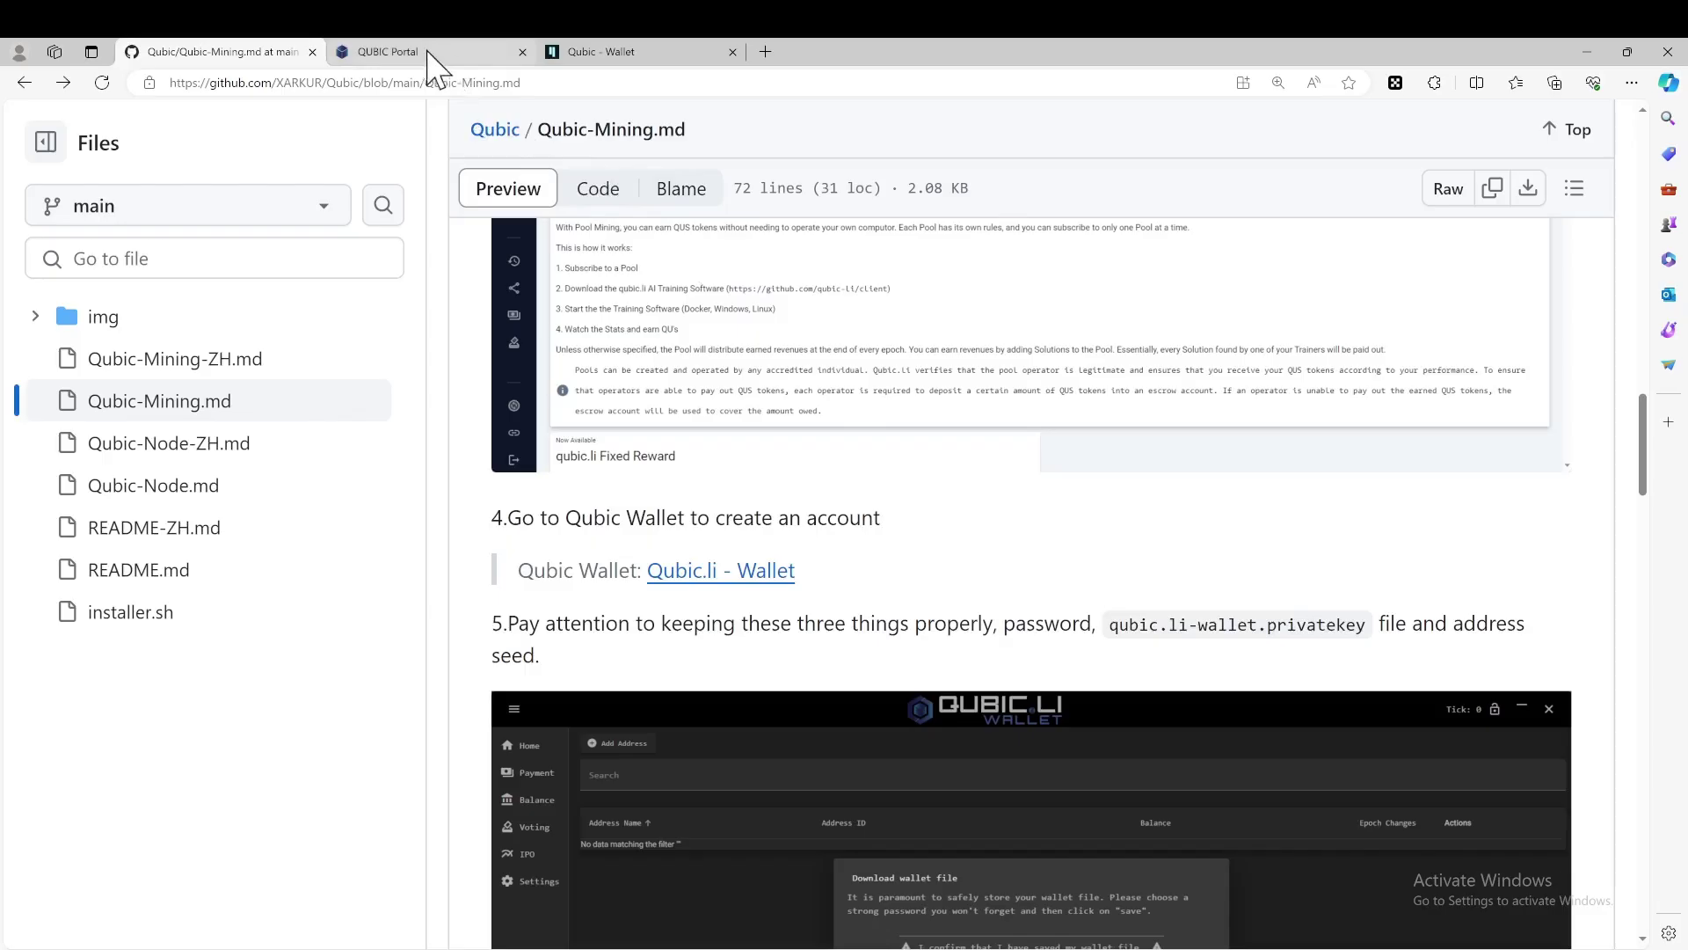
Step: Switch back to the Qubic Portal and examine the Pay Out Account field in the pool mining settings
click(427, 52)
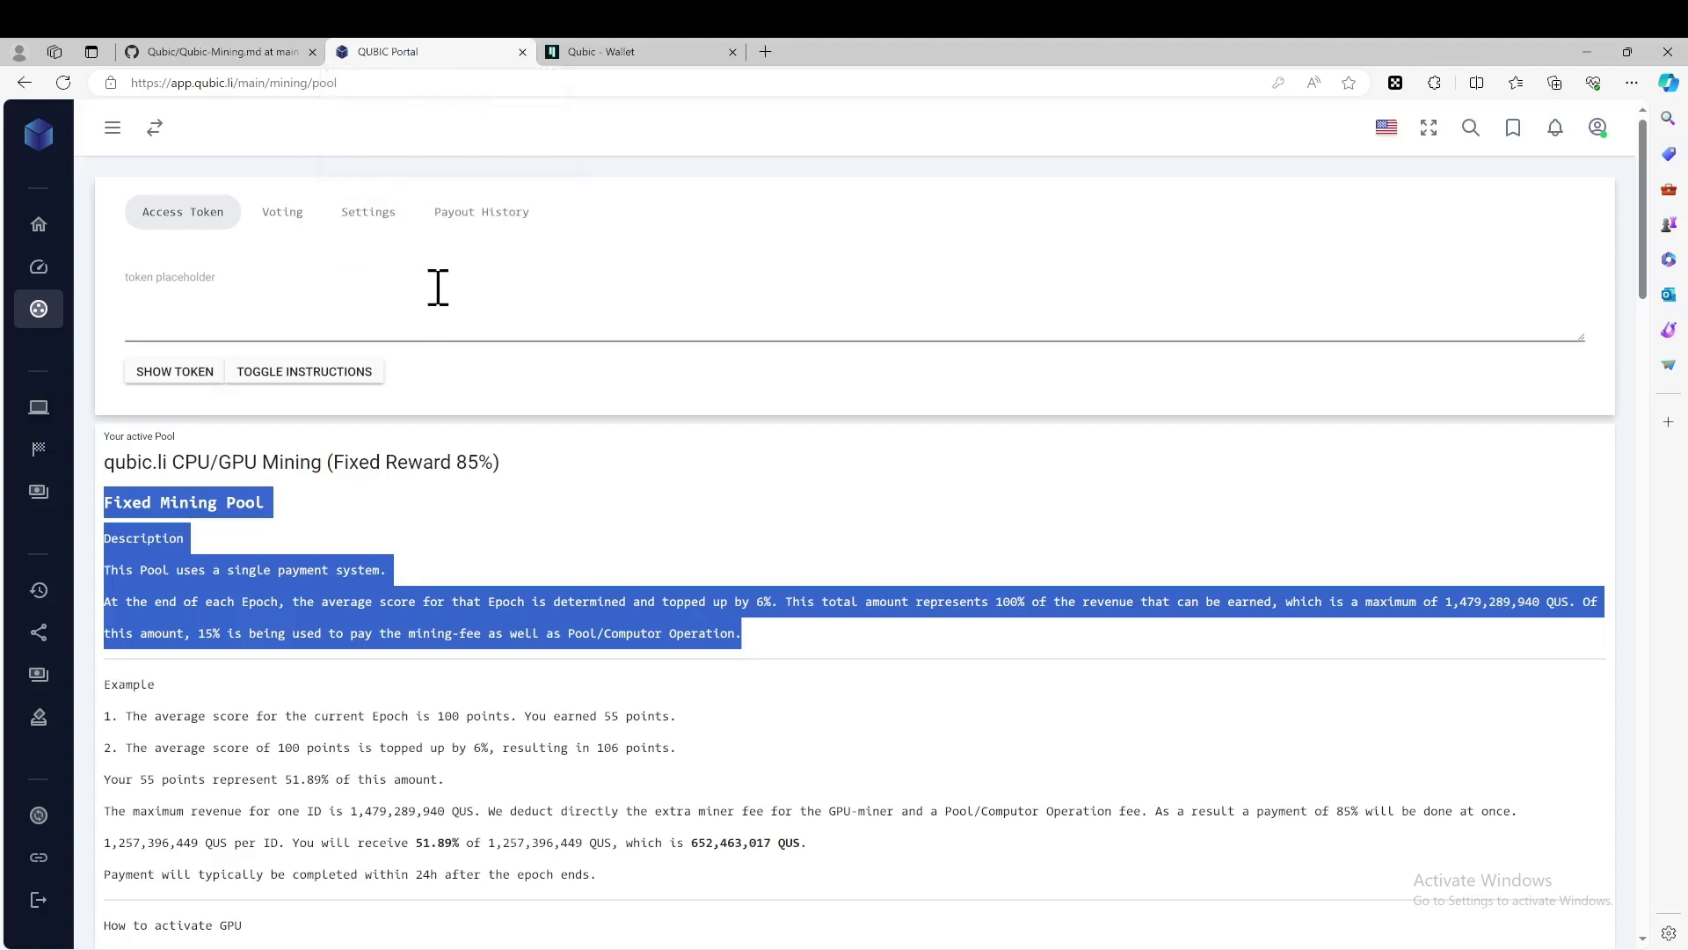
mouse_move(34, 318)
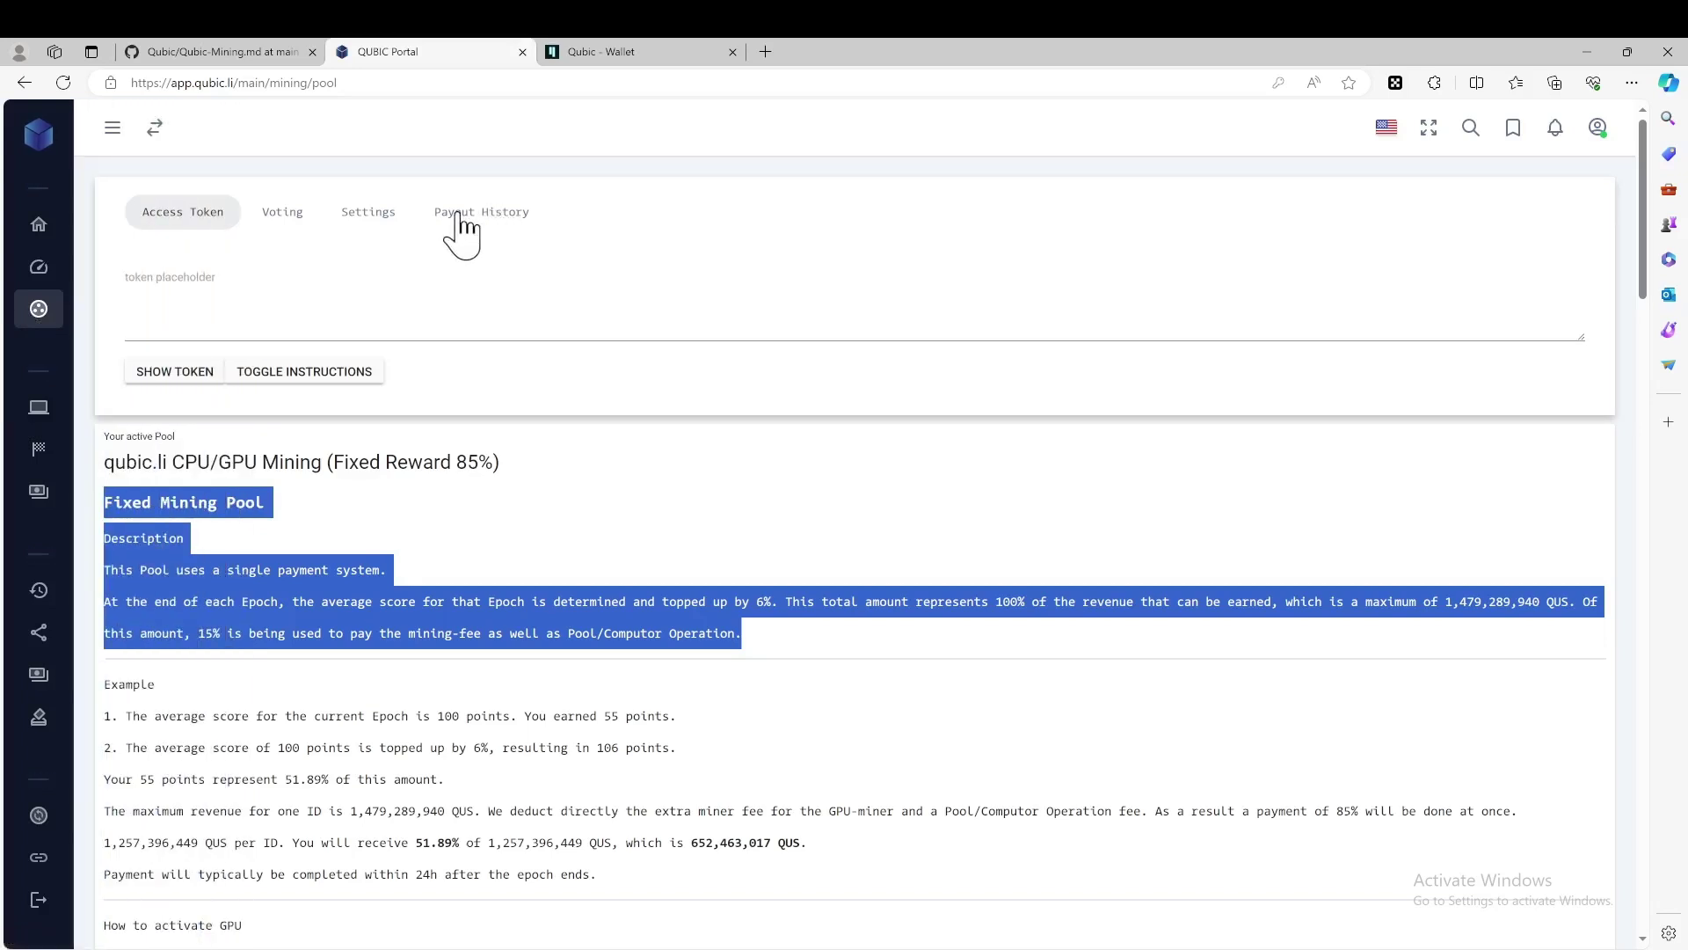
click(372, 222)
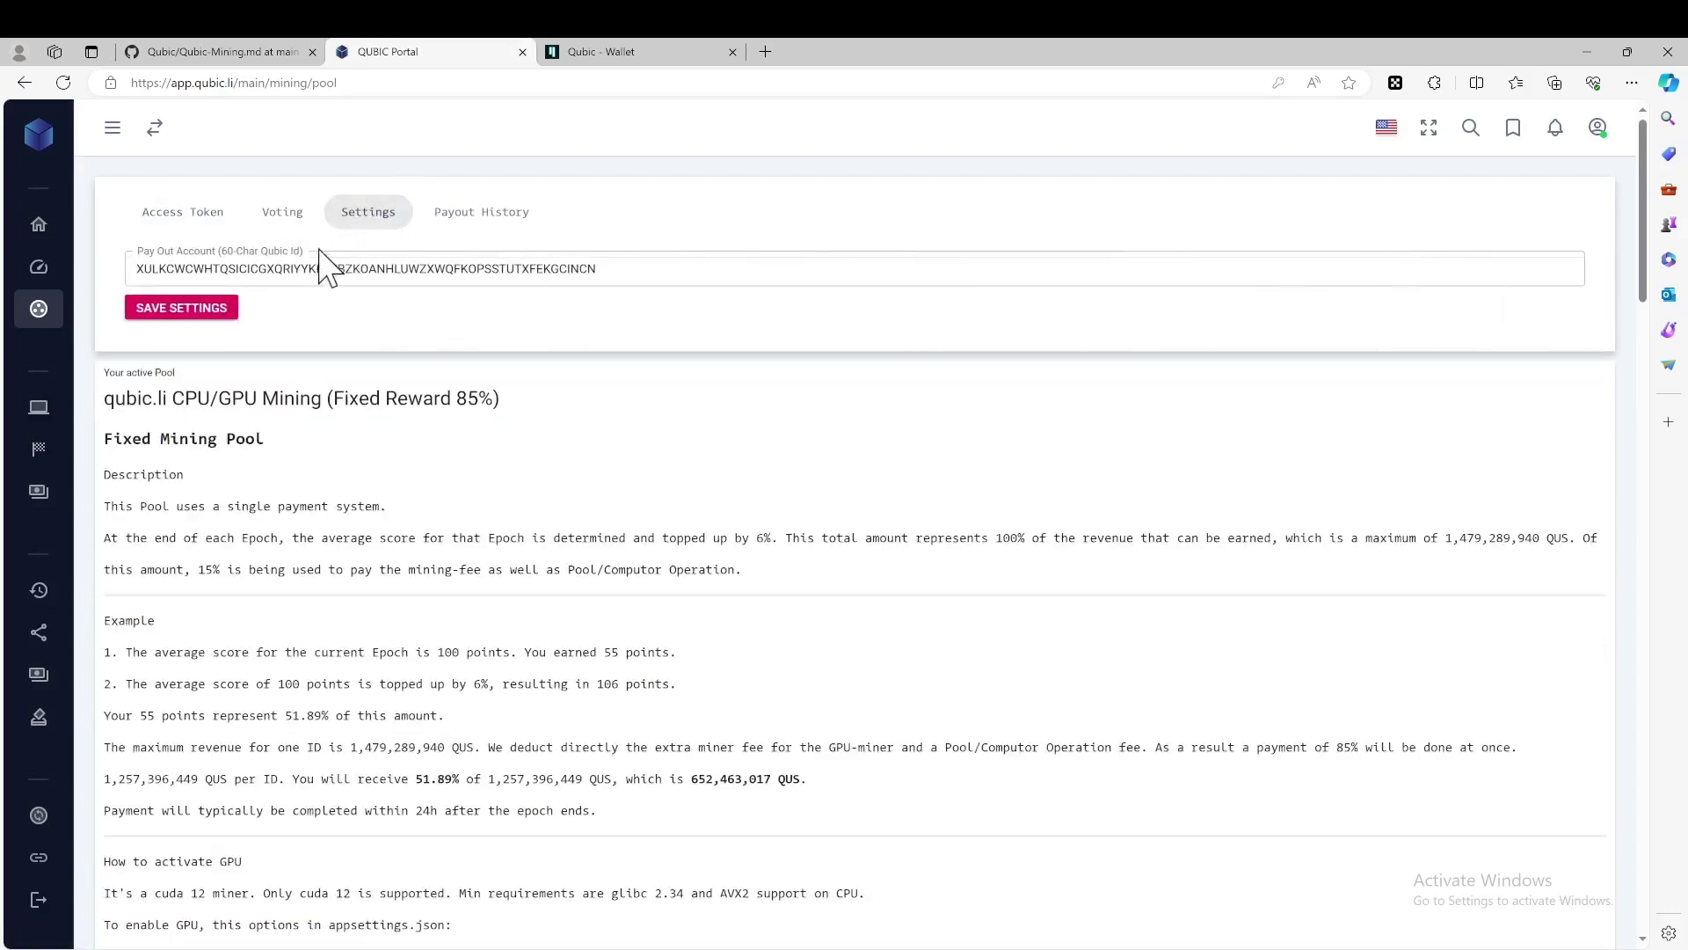
click(327, 269)
click(209, 313)
click(353, 268)
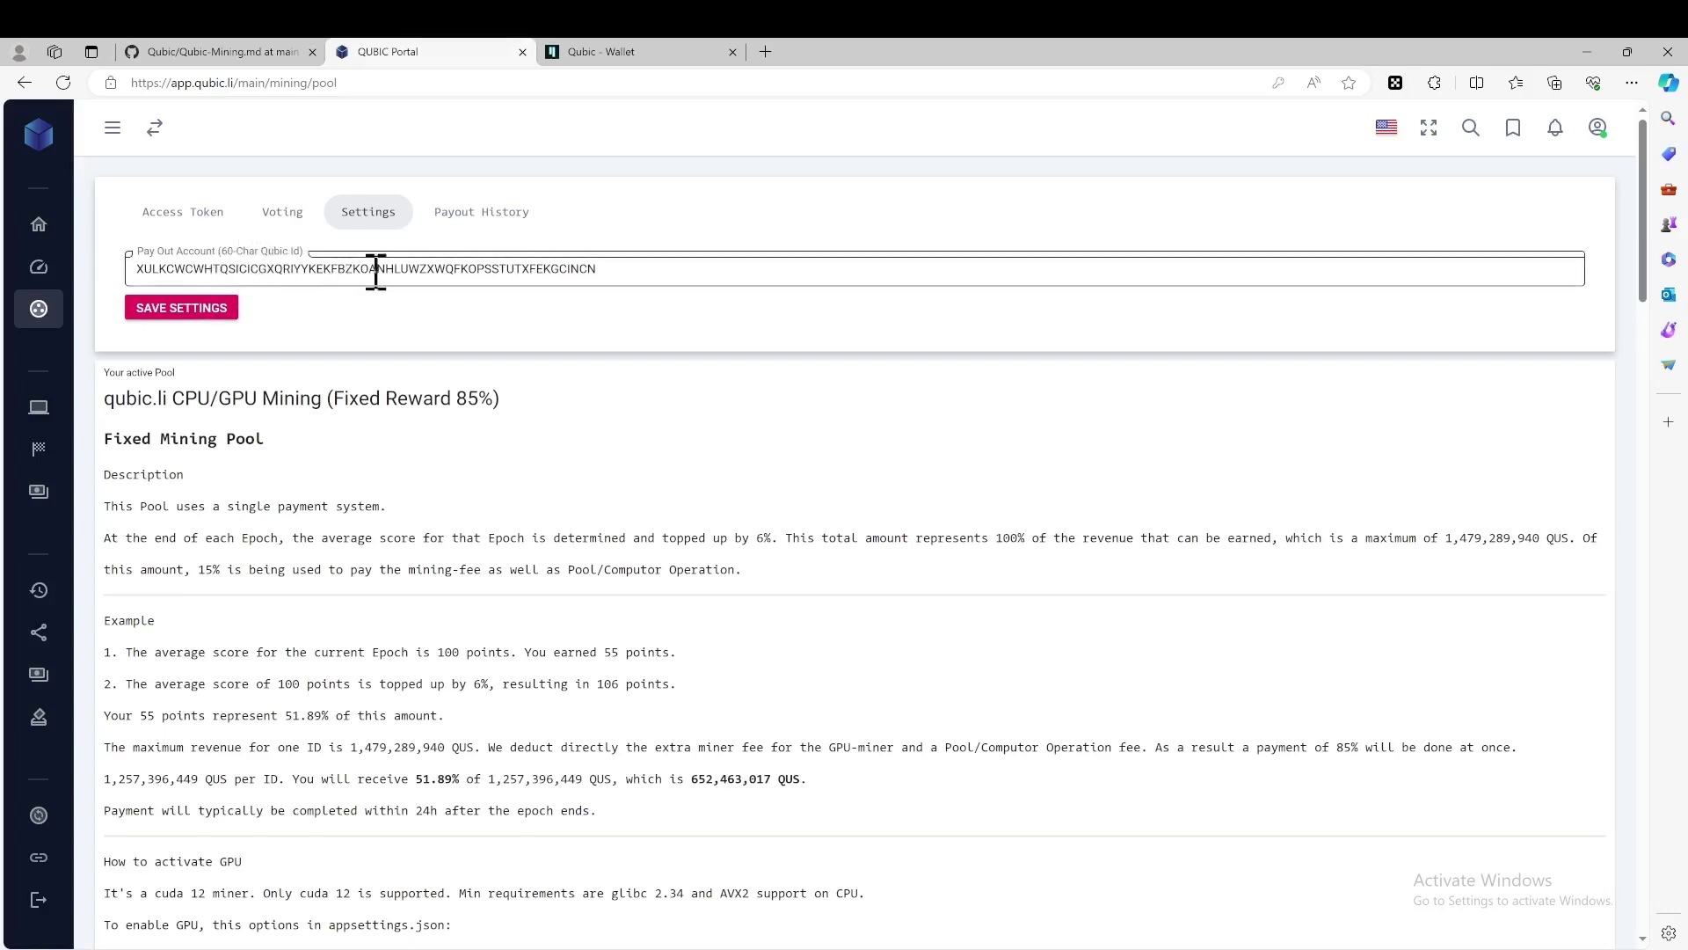
drag(669, 273, 102, 275)
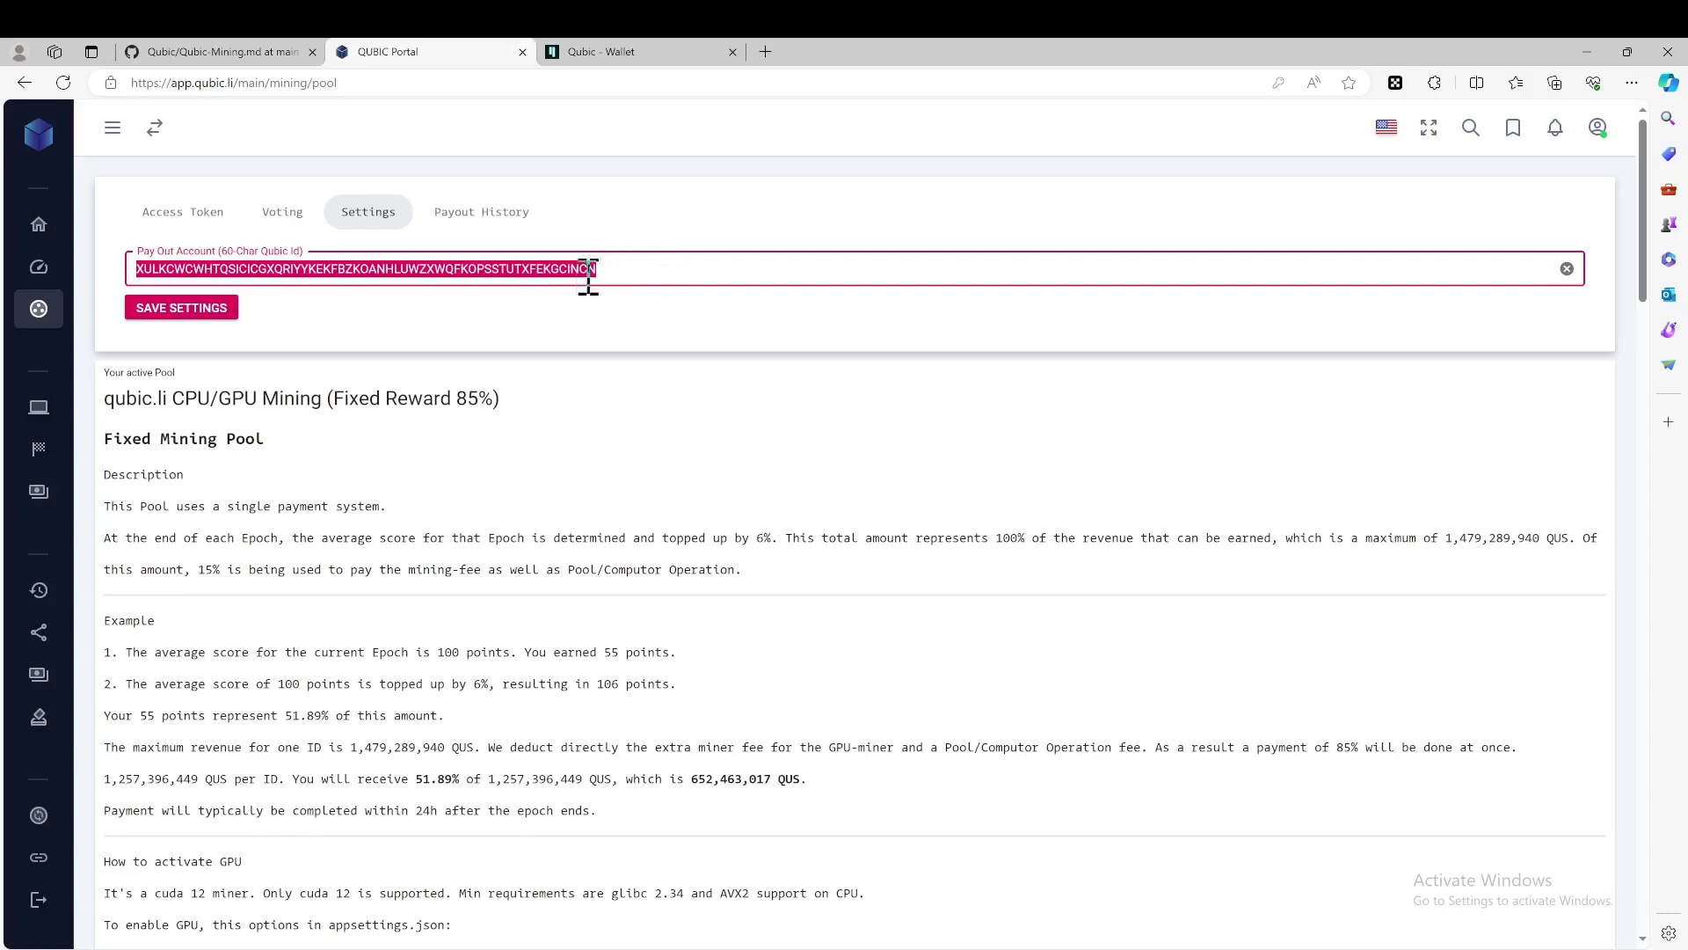
click(388, 323)
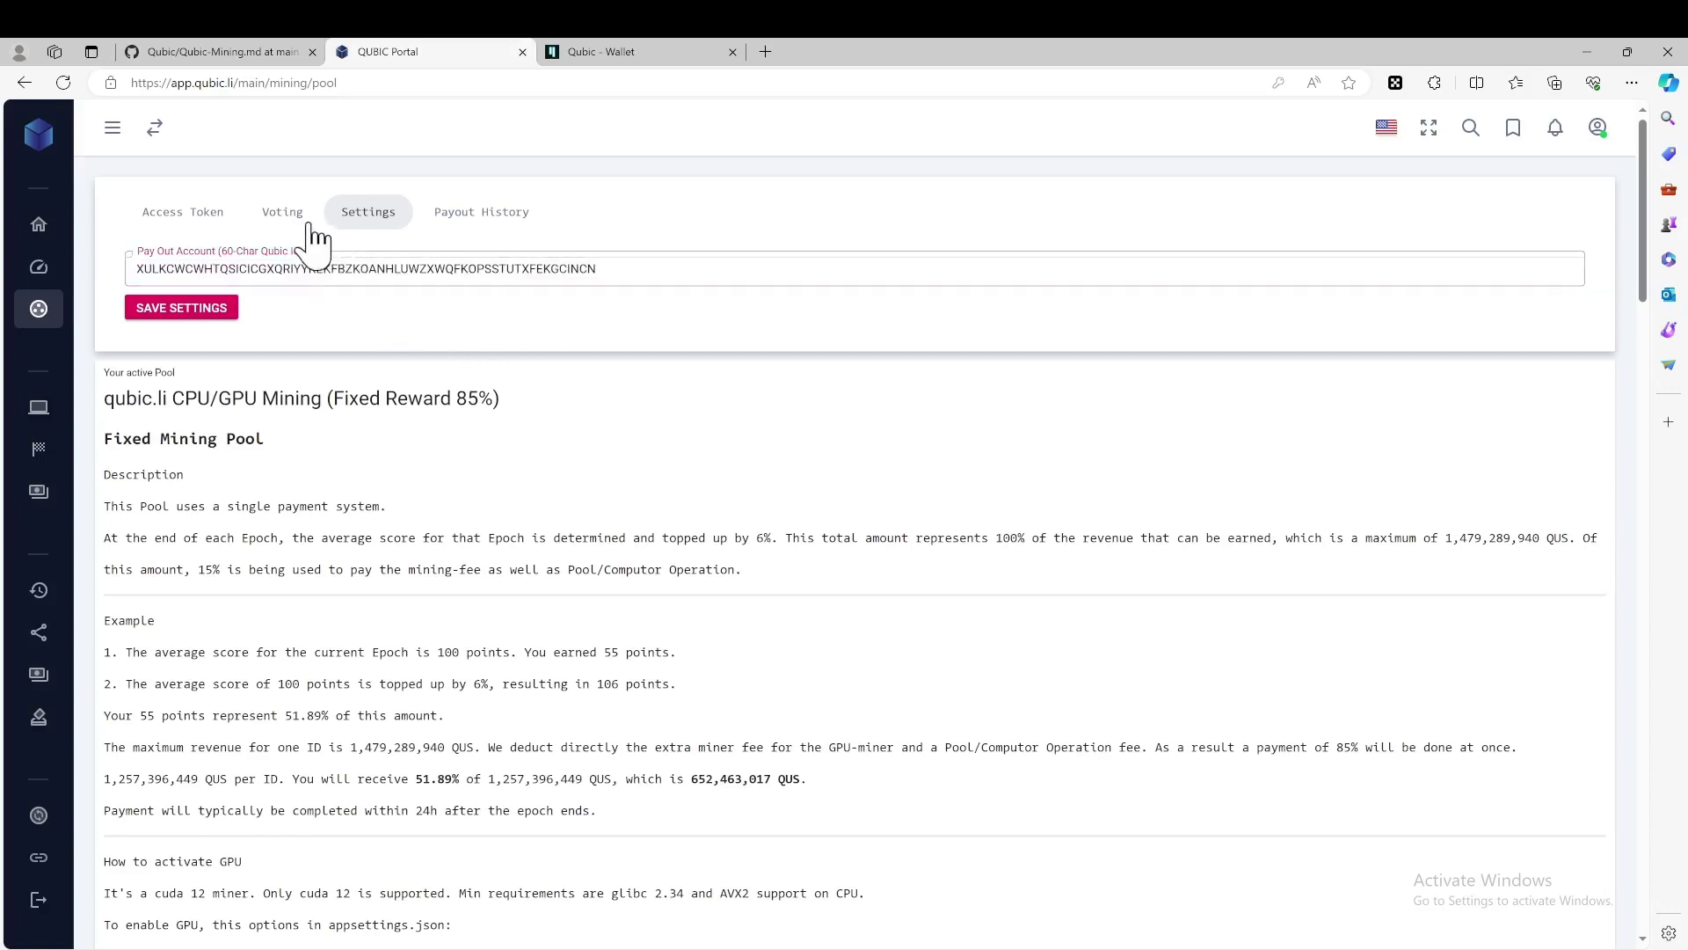
Step: Check the new address's Public Id in the wallet, and look through the portal's access token, payout and voting sections
click(601, 56)
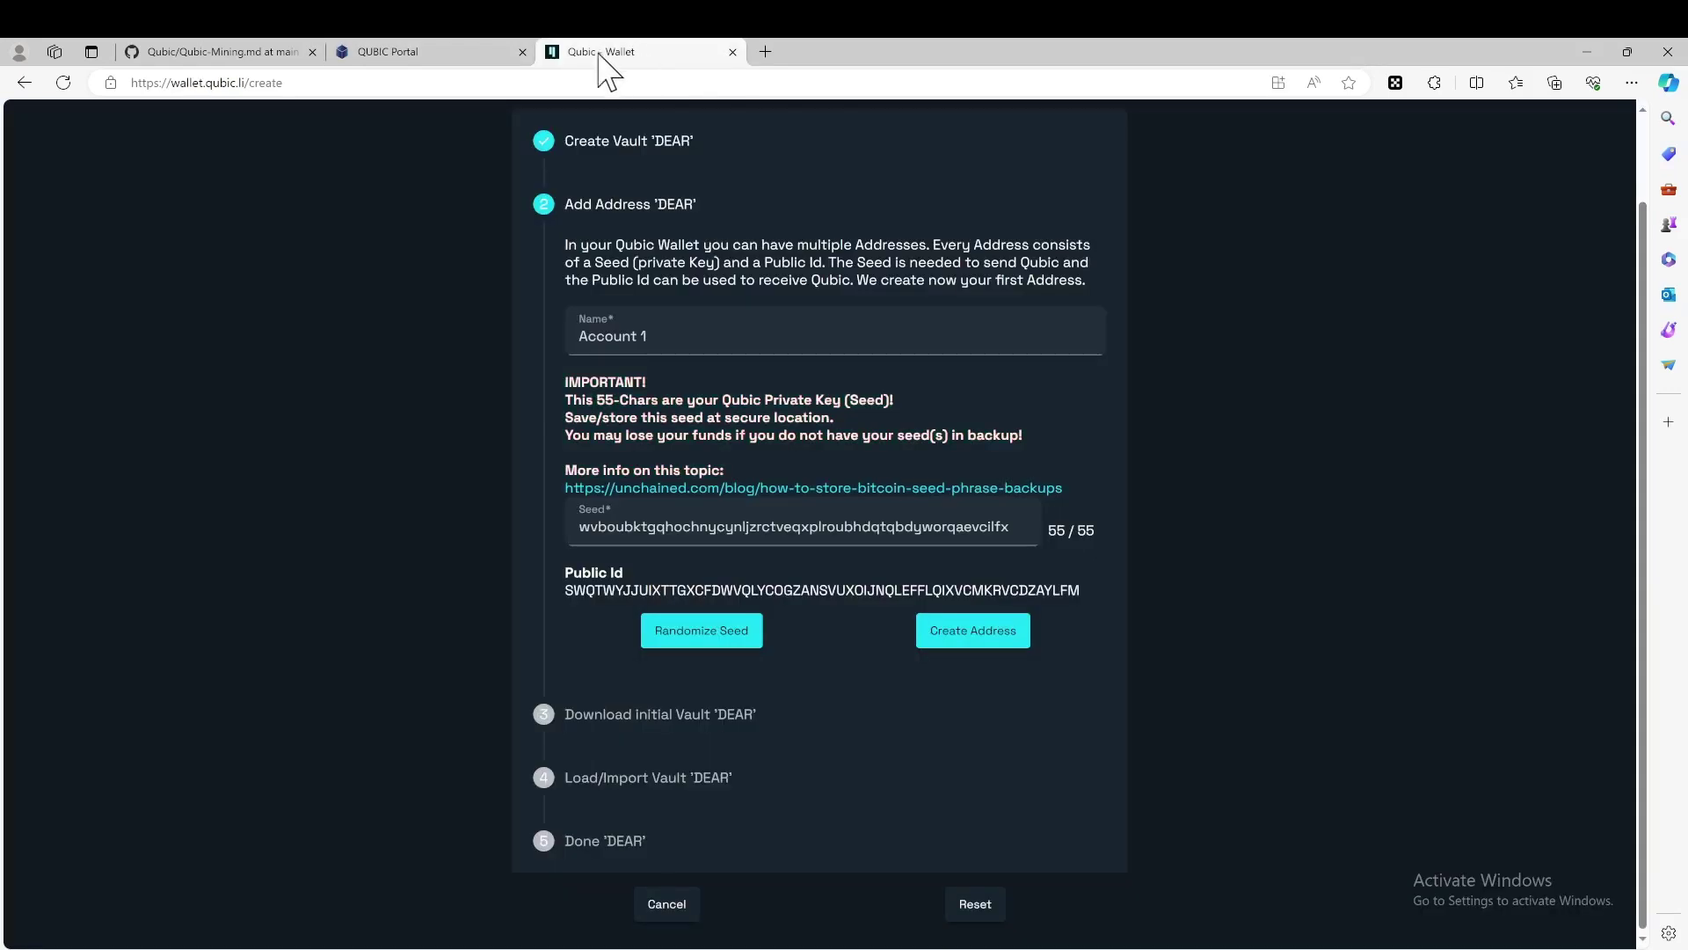
click(448, 55)
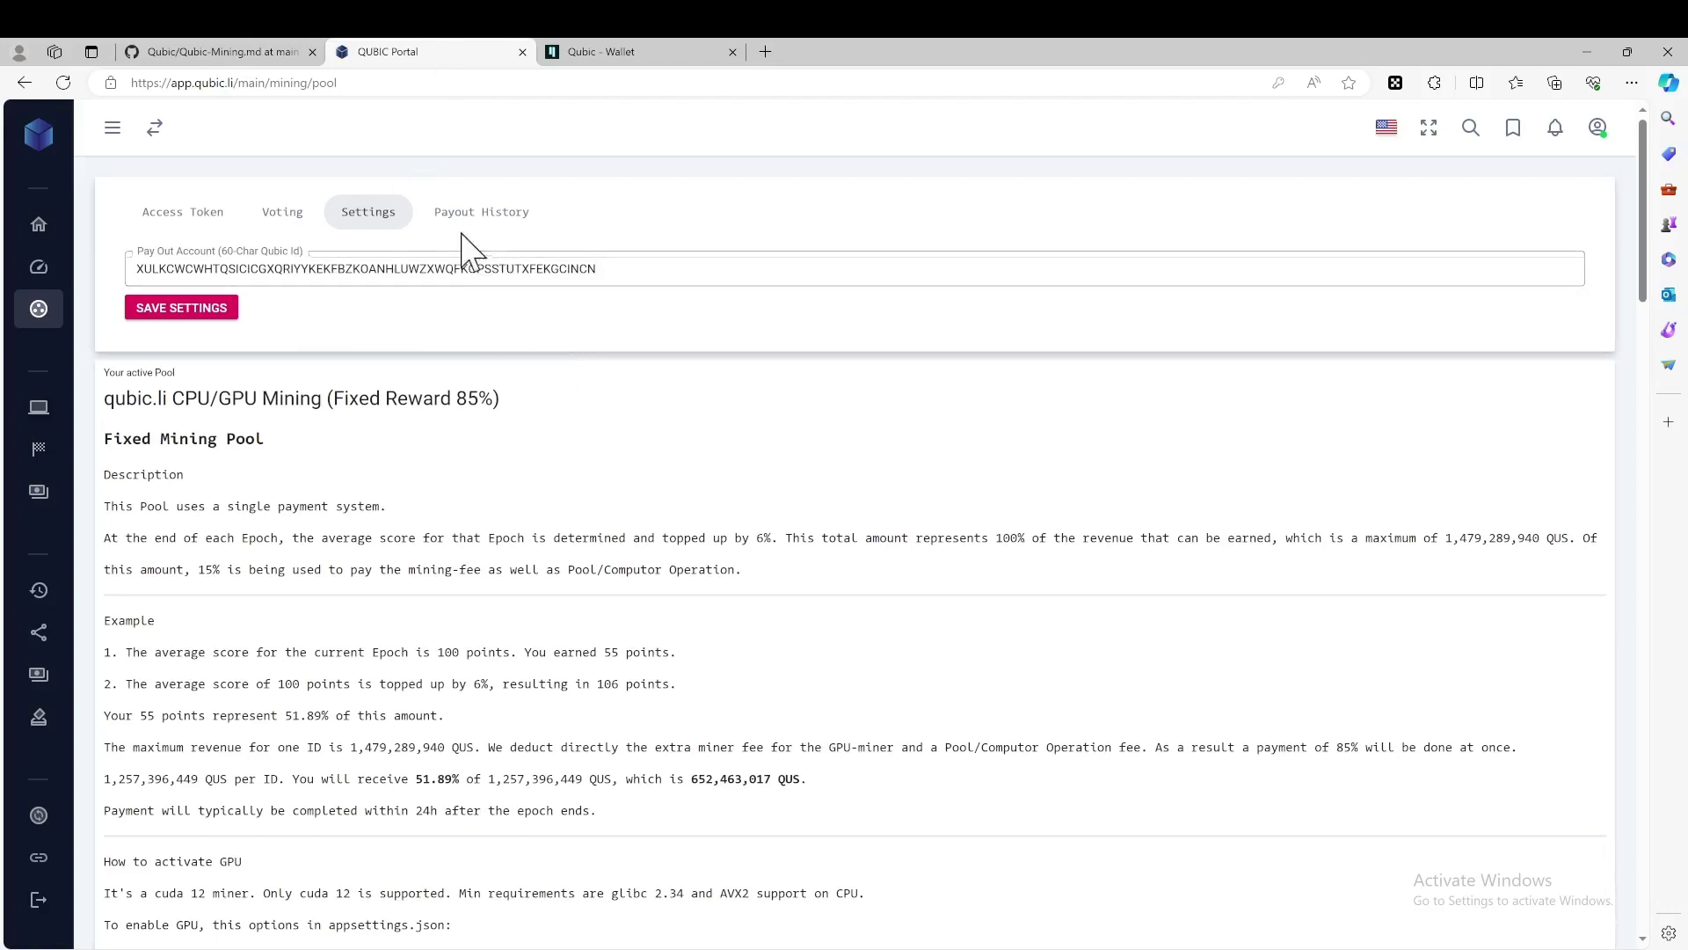
click(174, 216)
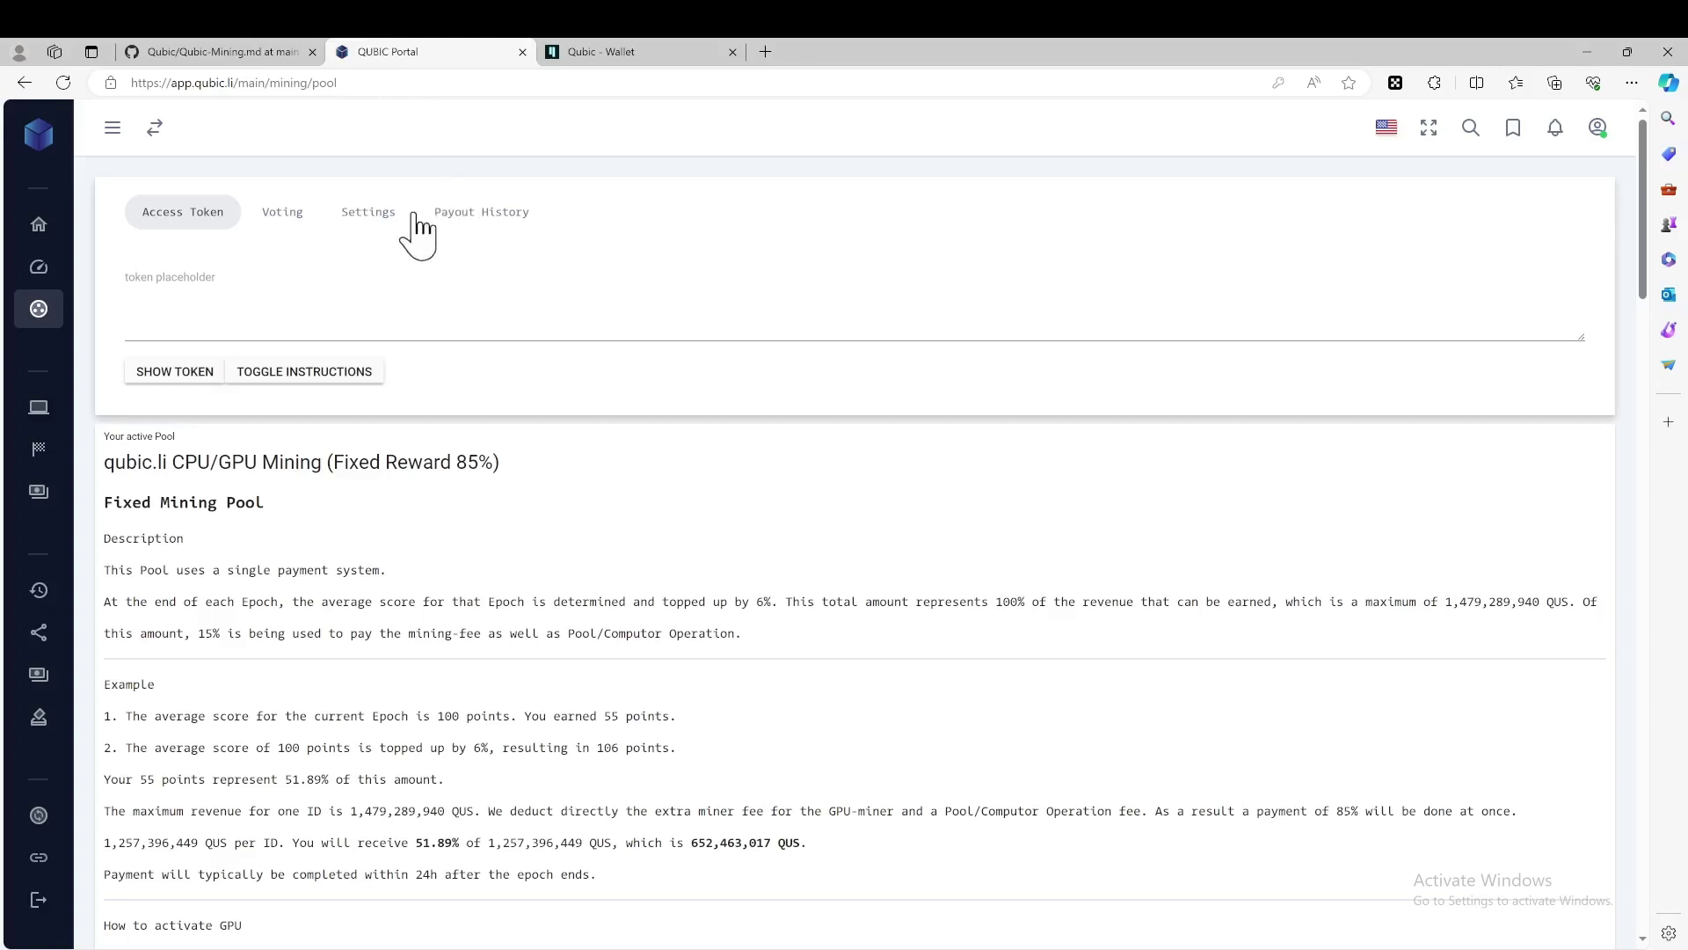
click(371, 220)
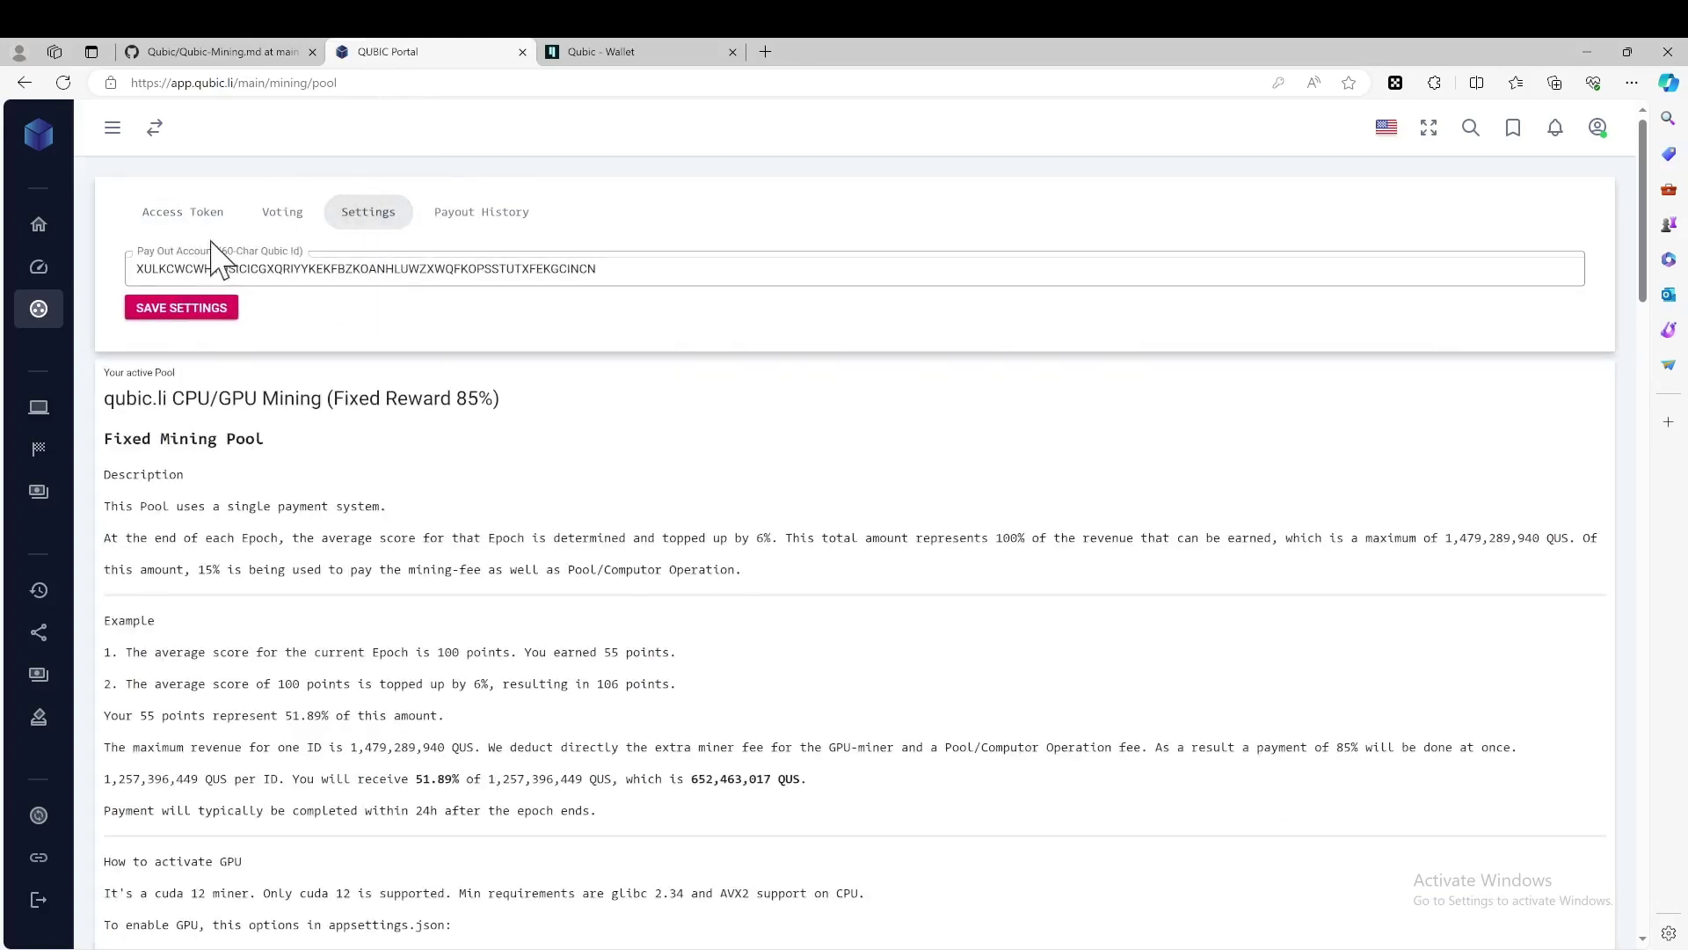
click(283, 214)
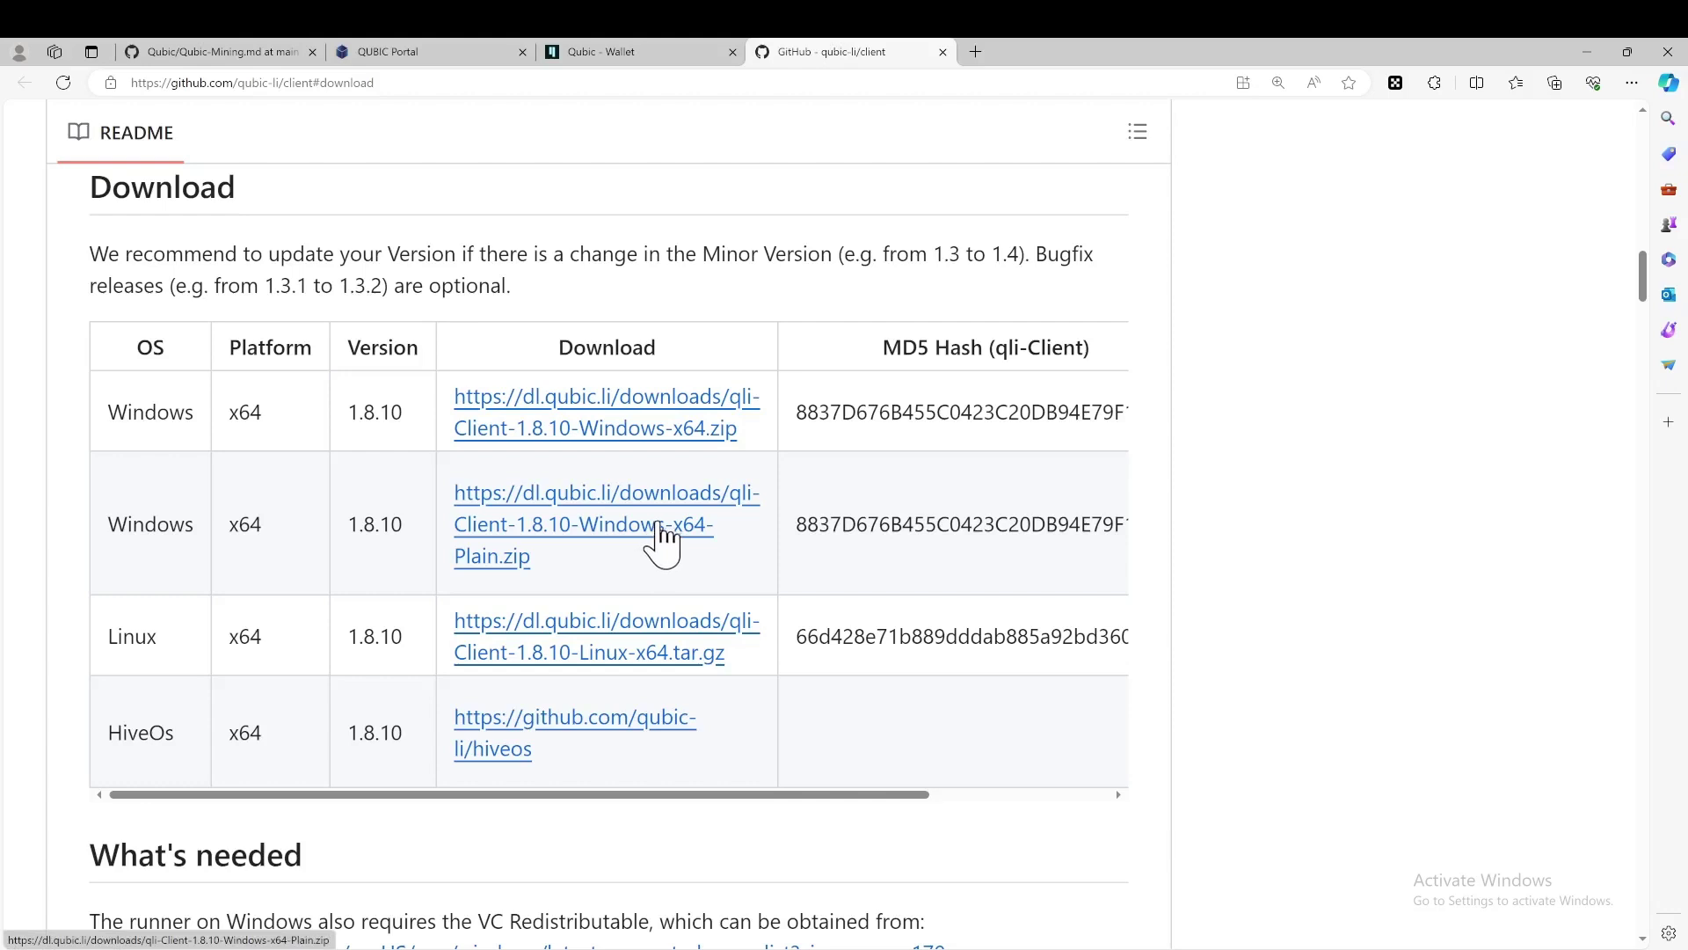
Step: Reposition the unzipped qli-Client-1.8.10-Windows-x64 folder window and narrow its Name column
scroll(437, 479, right, 3)
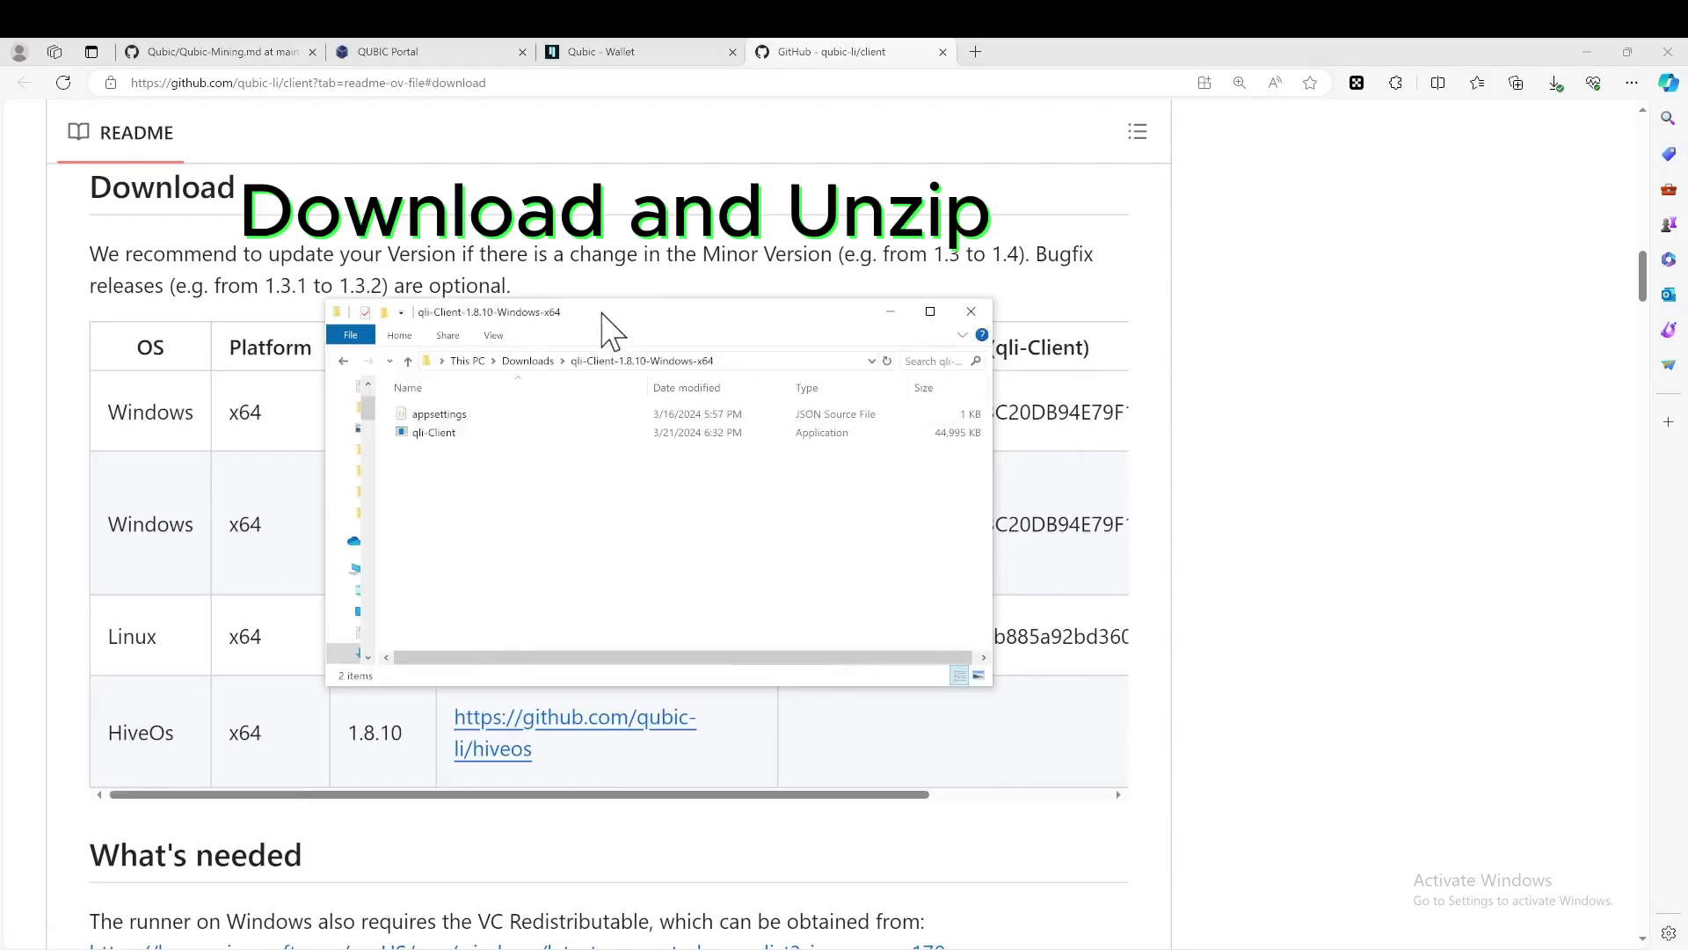
drag(611, 328, 686, 482)
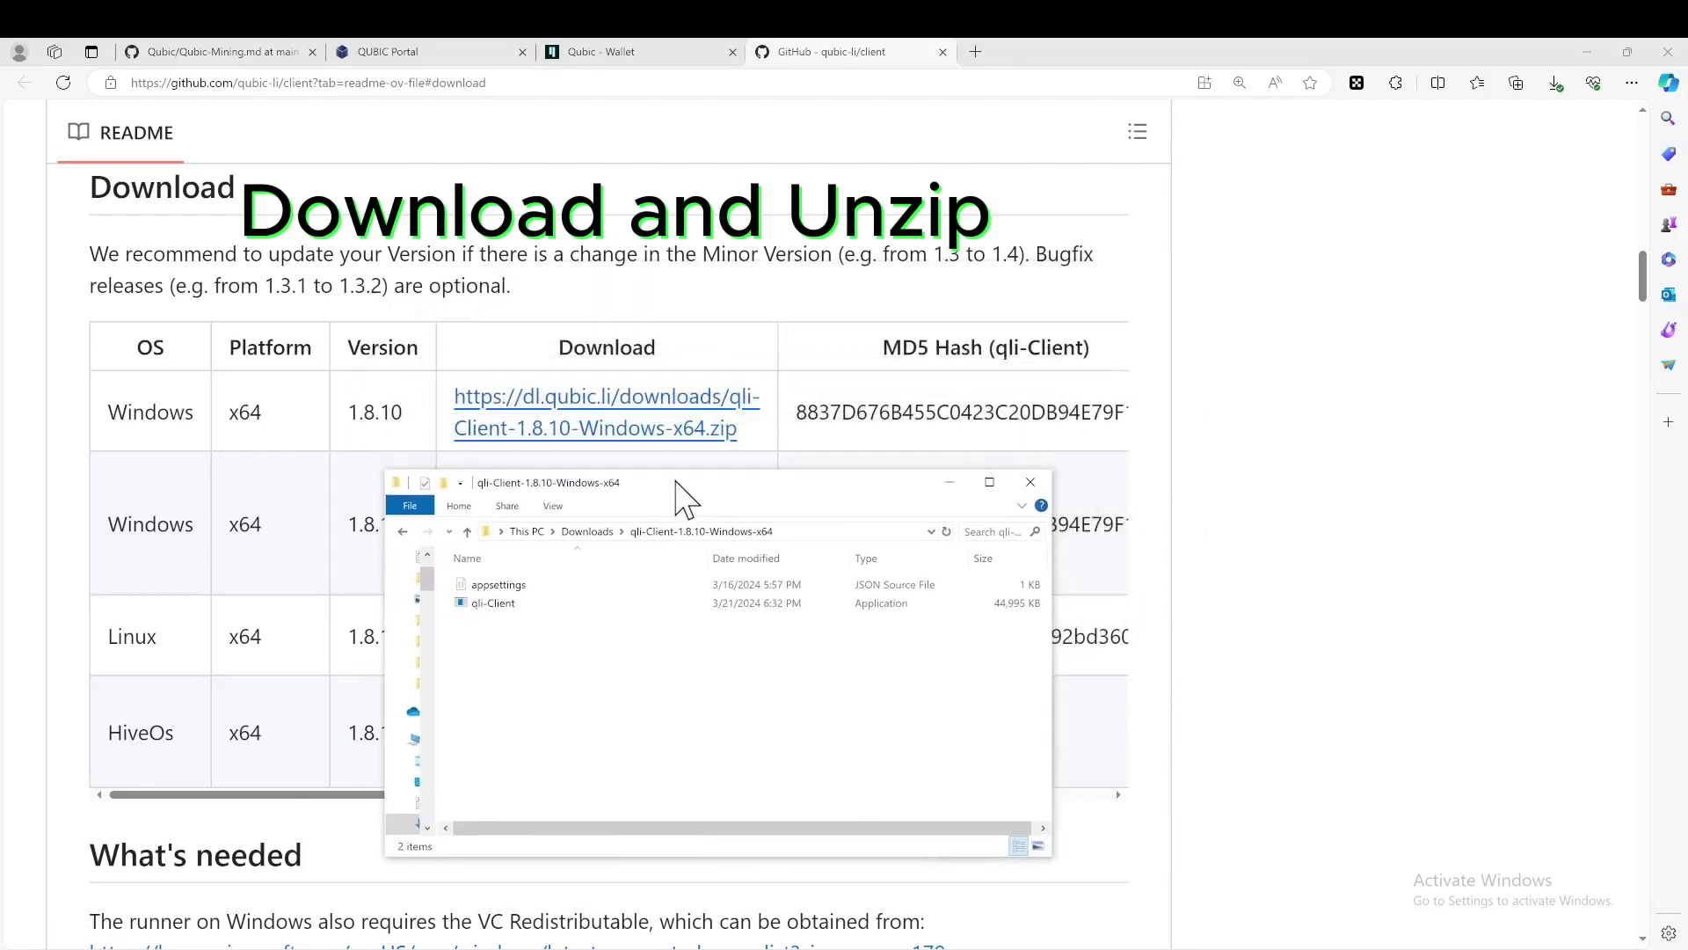
click(514, 587)
click(888, 616)
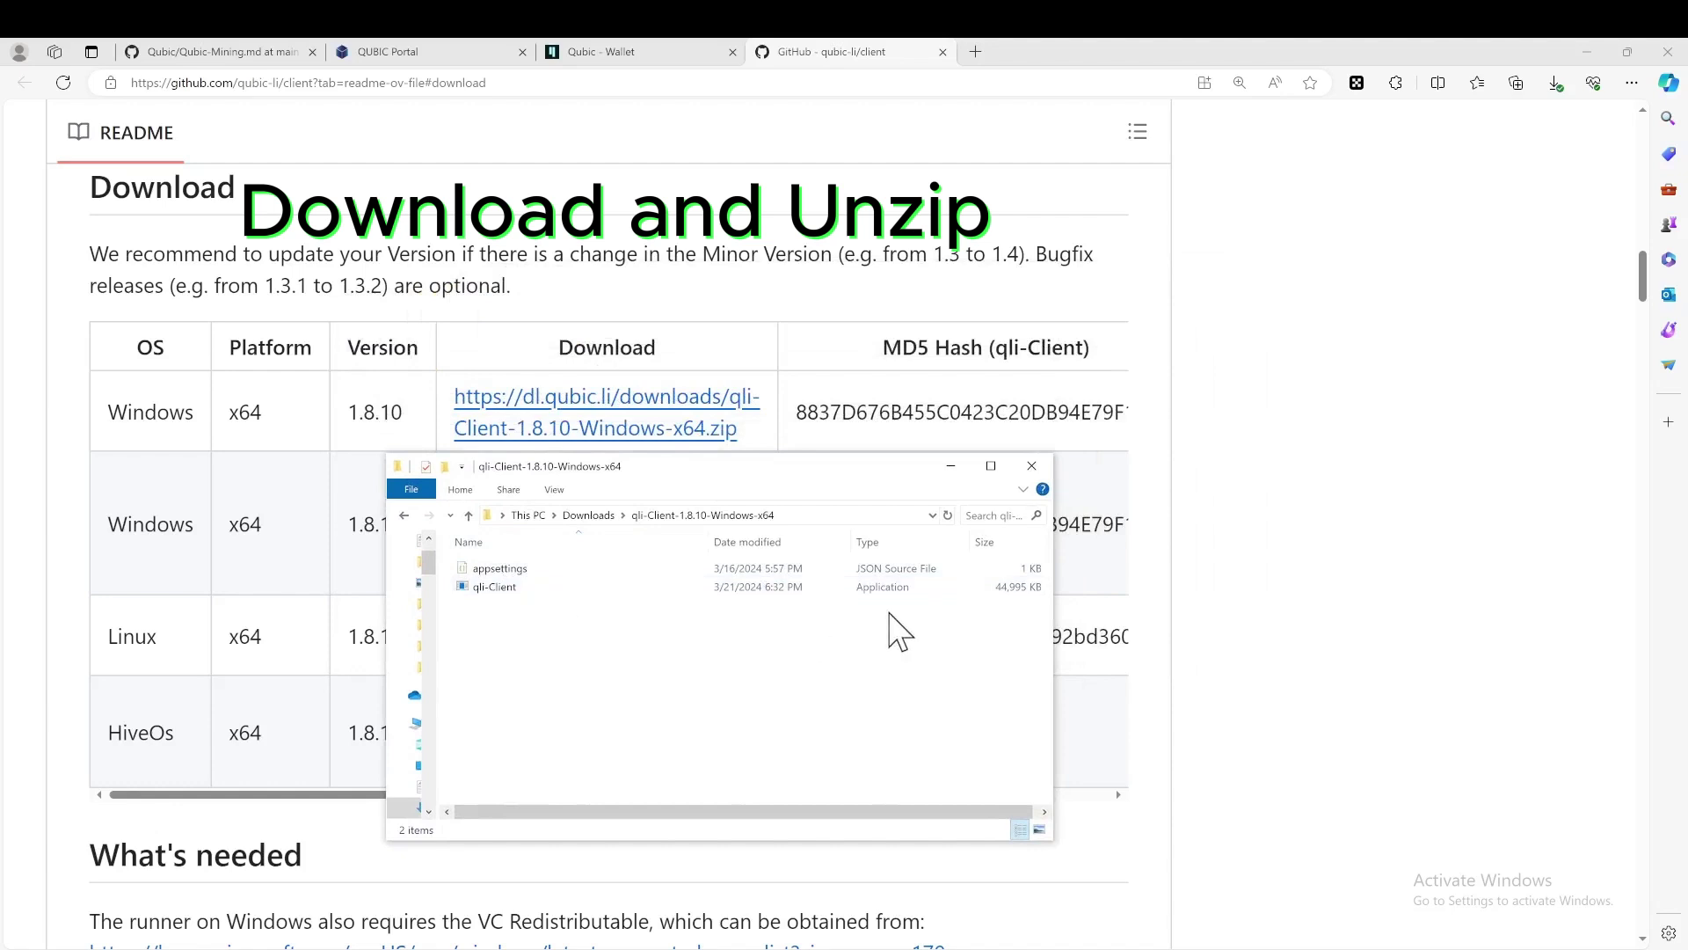
drag(709, 542, 572, 541)
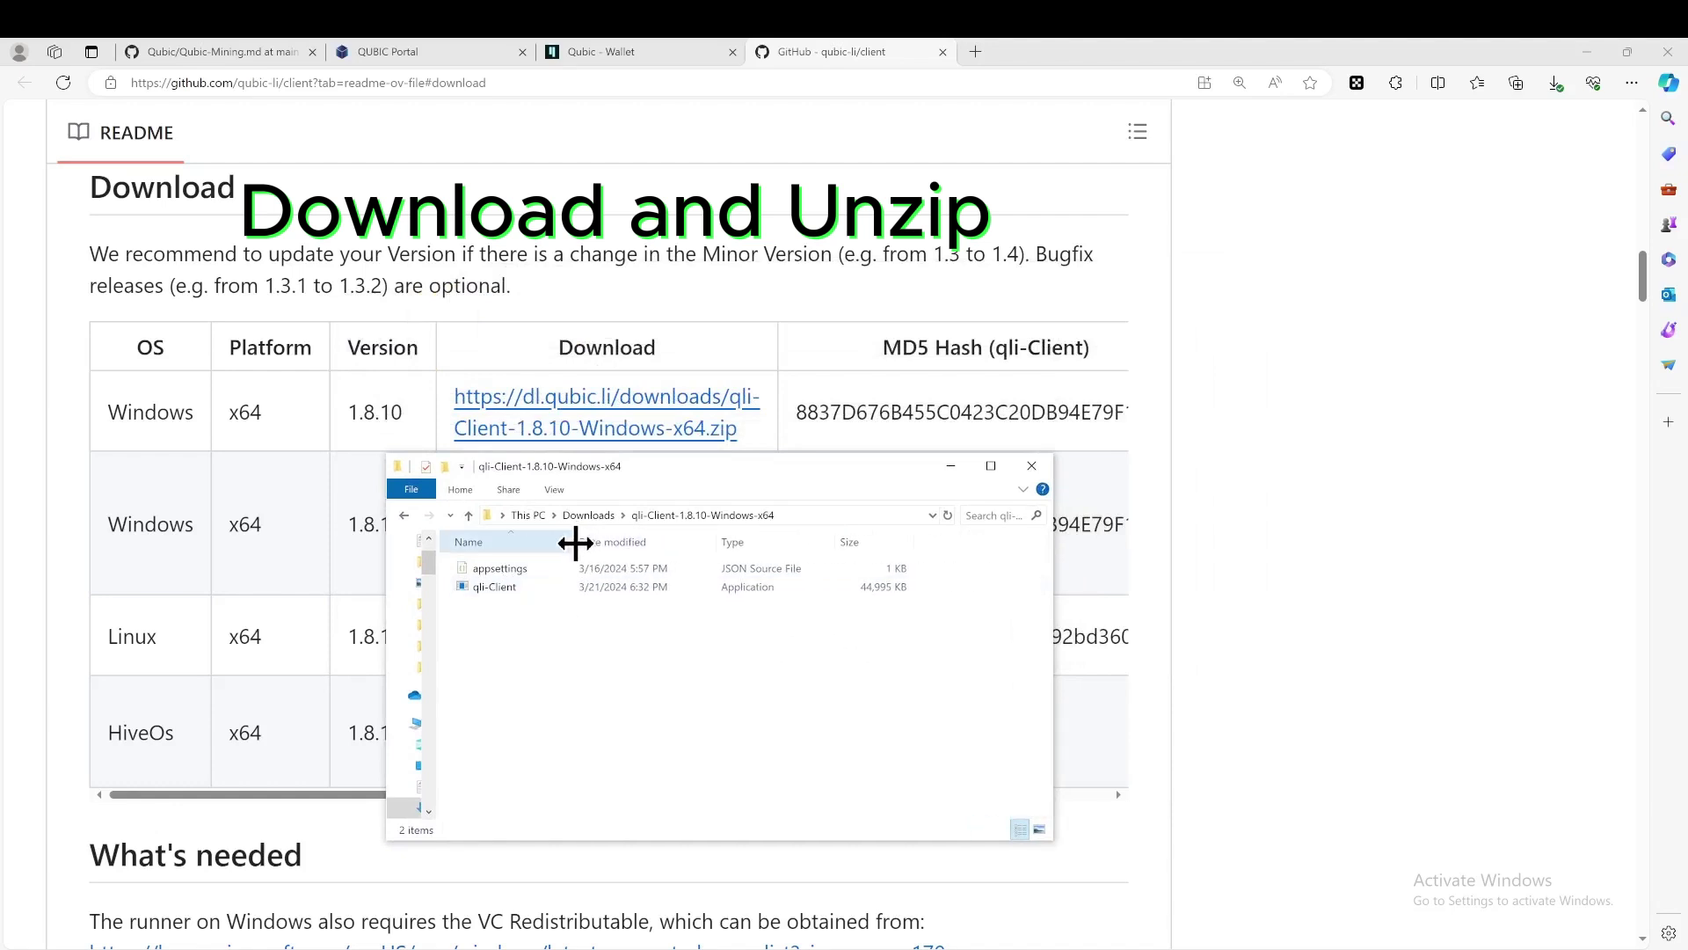
Step: Open the appsettings JSON file from the qli-Client folder in the code editor, and reposition and enlarge the editor window
click(500, 587)
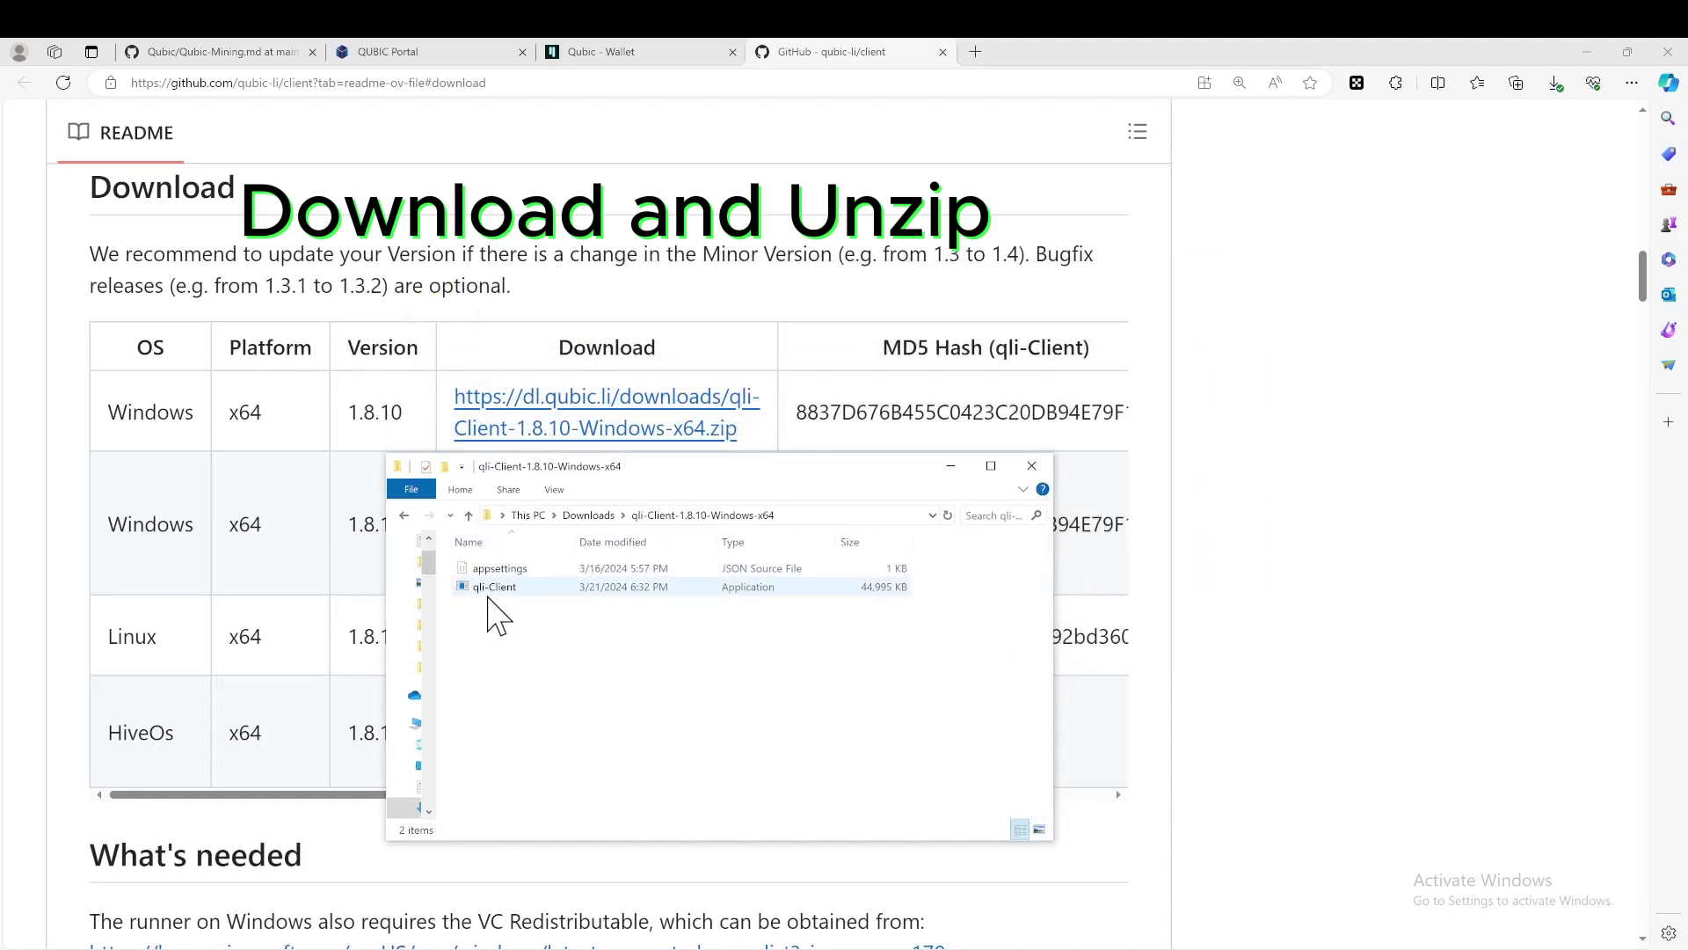
click(502, 590)
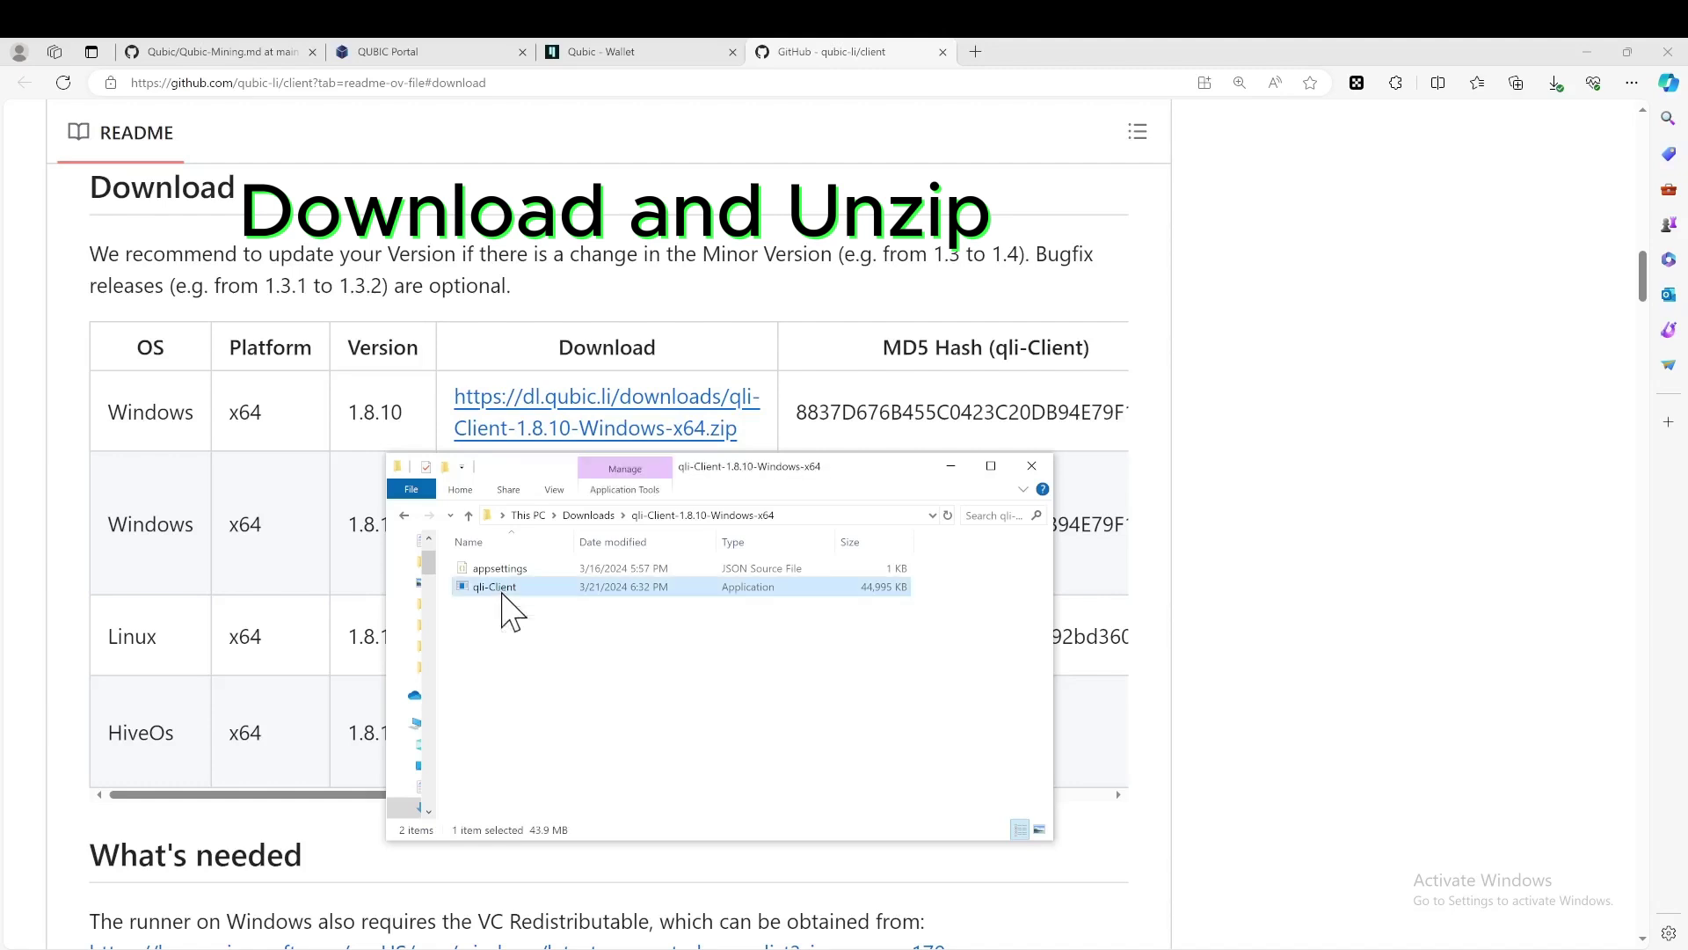
click(509, 568)
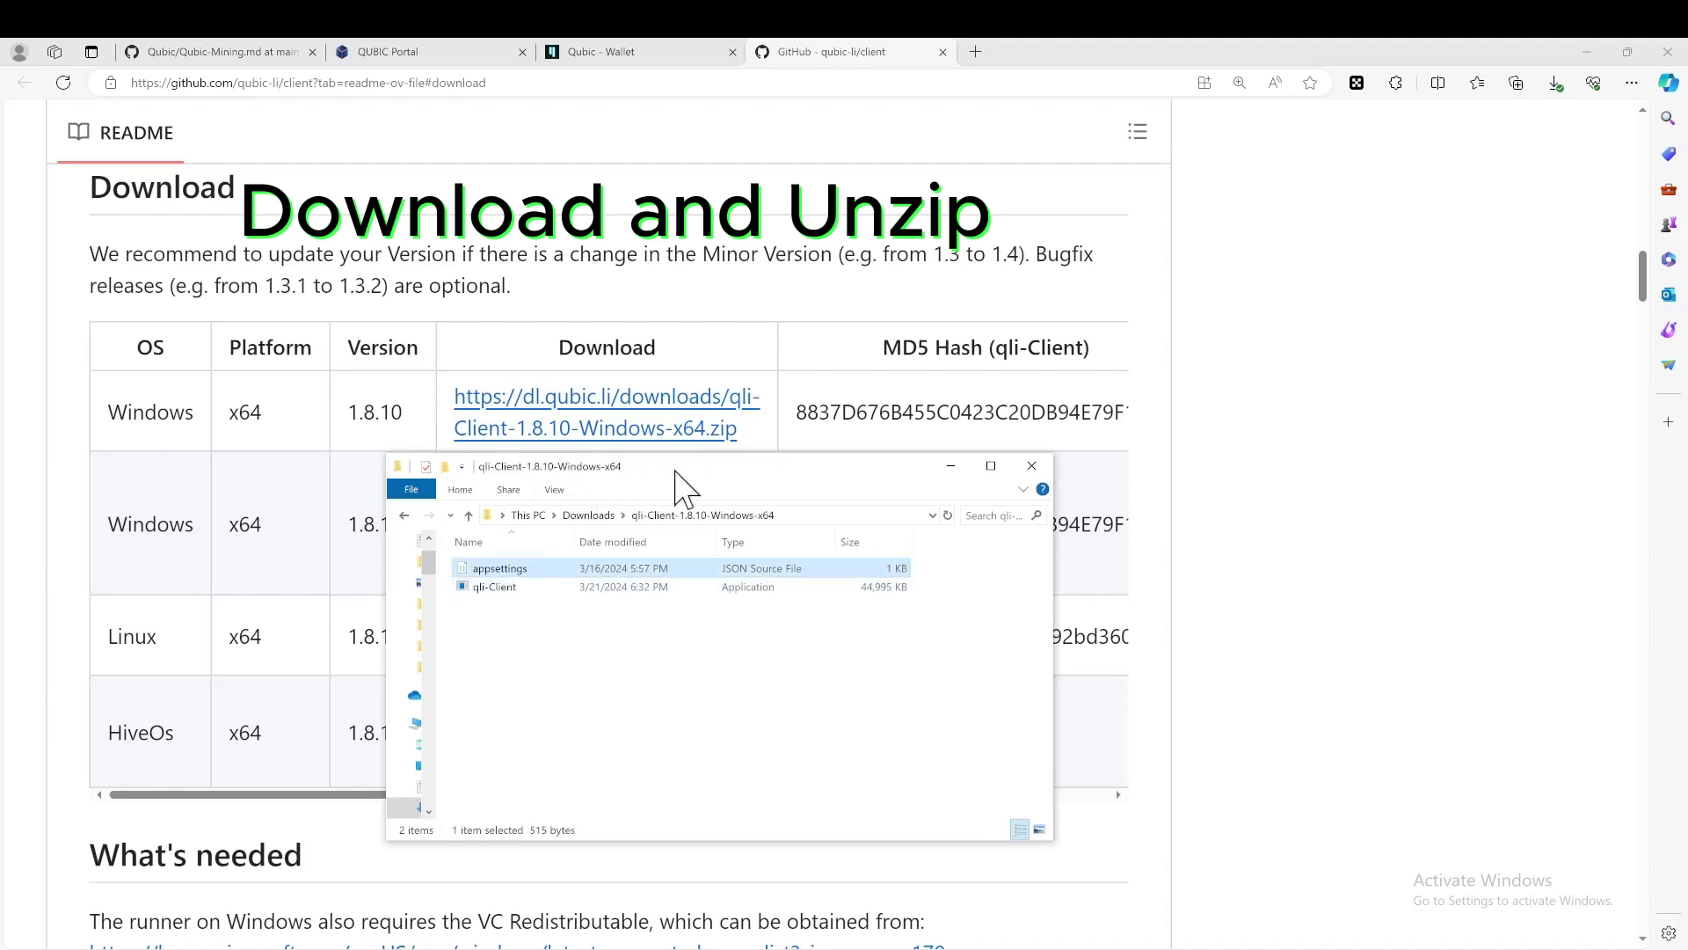
drag(676, 468, 792, 433)
double_click(651, 535)
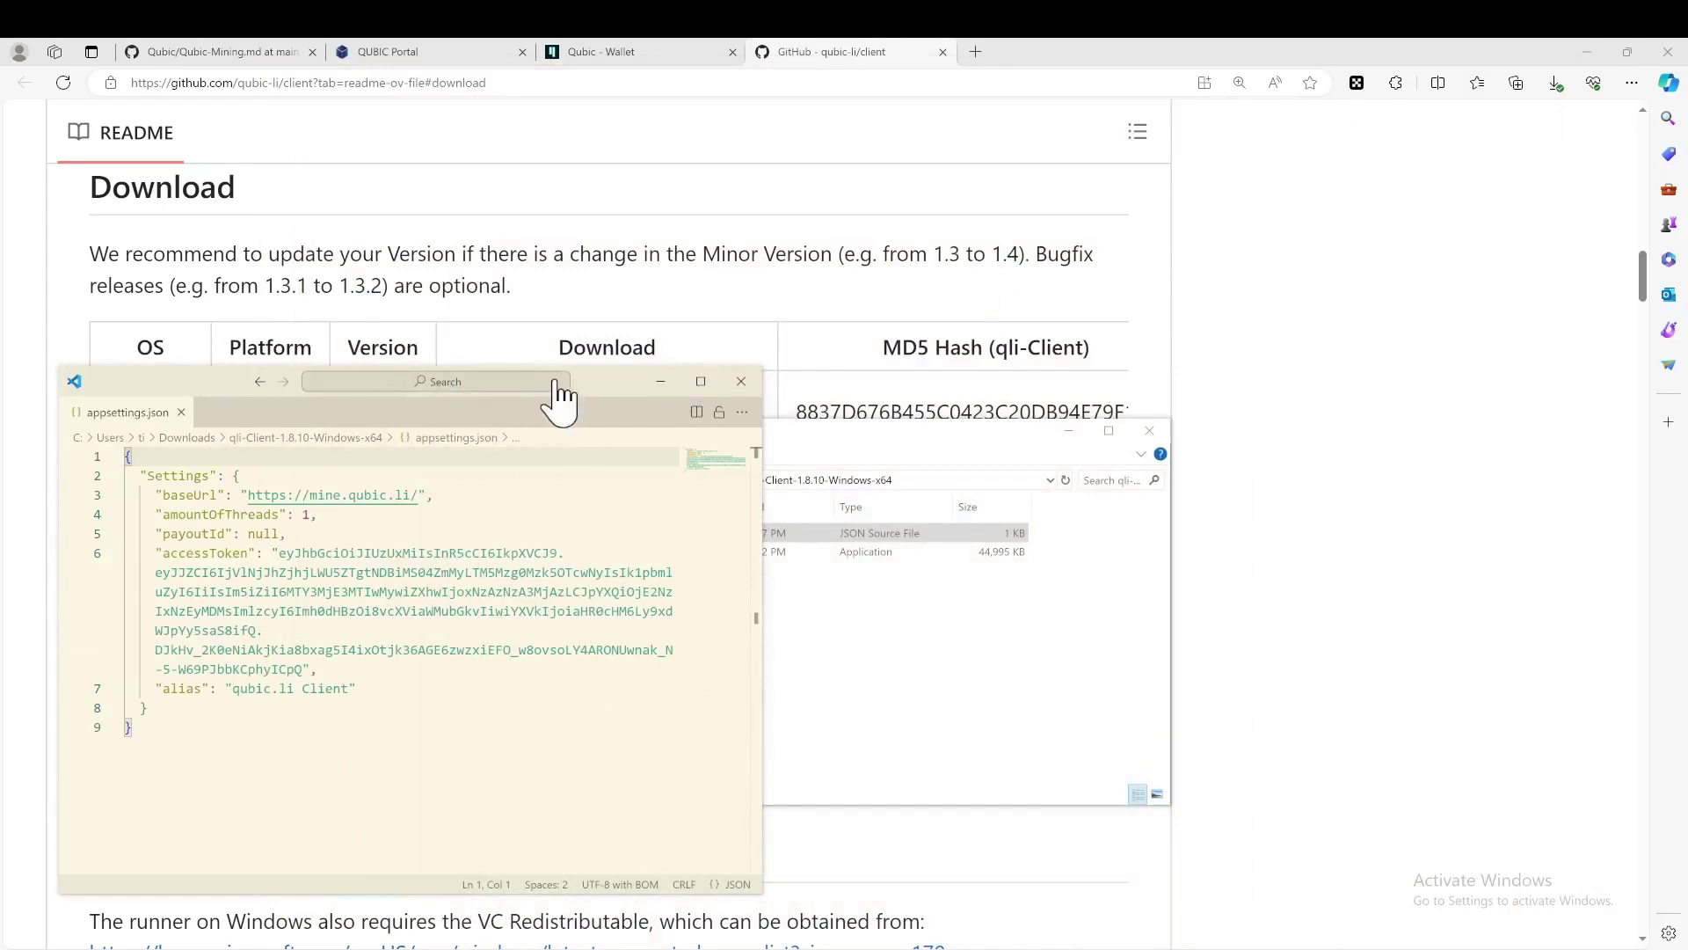
drag(557, 397, 1001, 332)
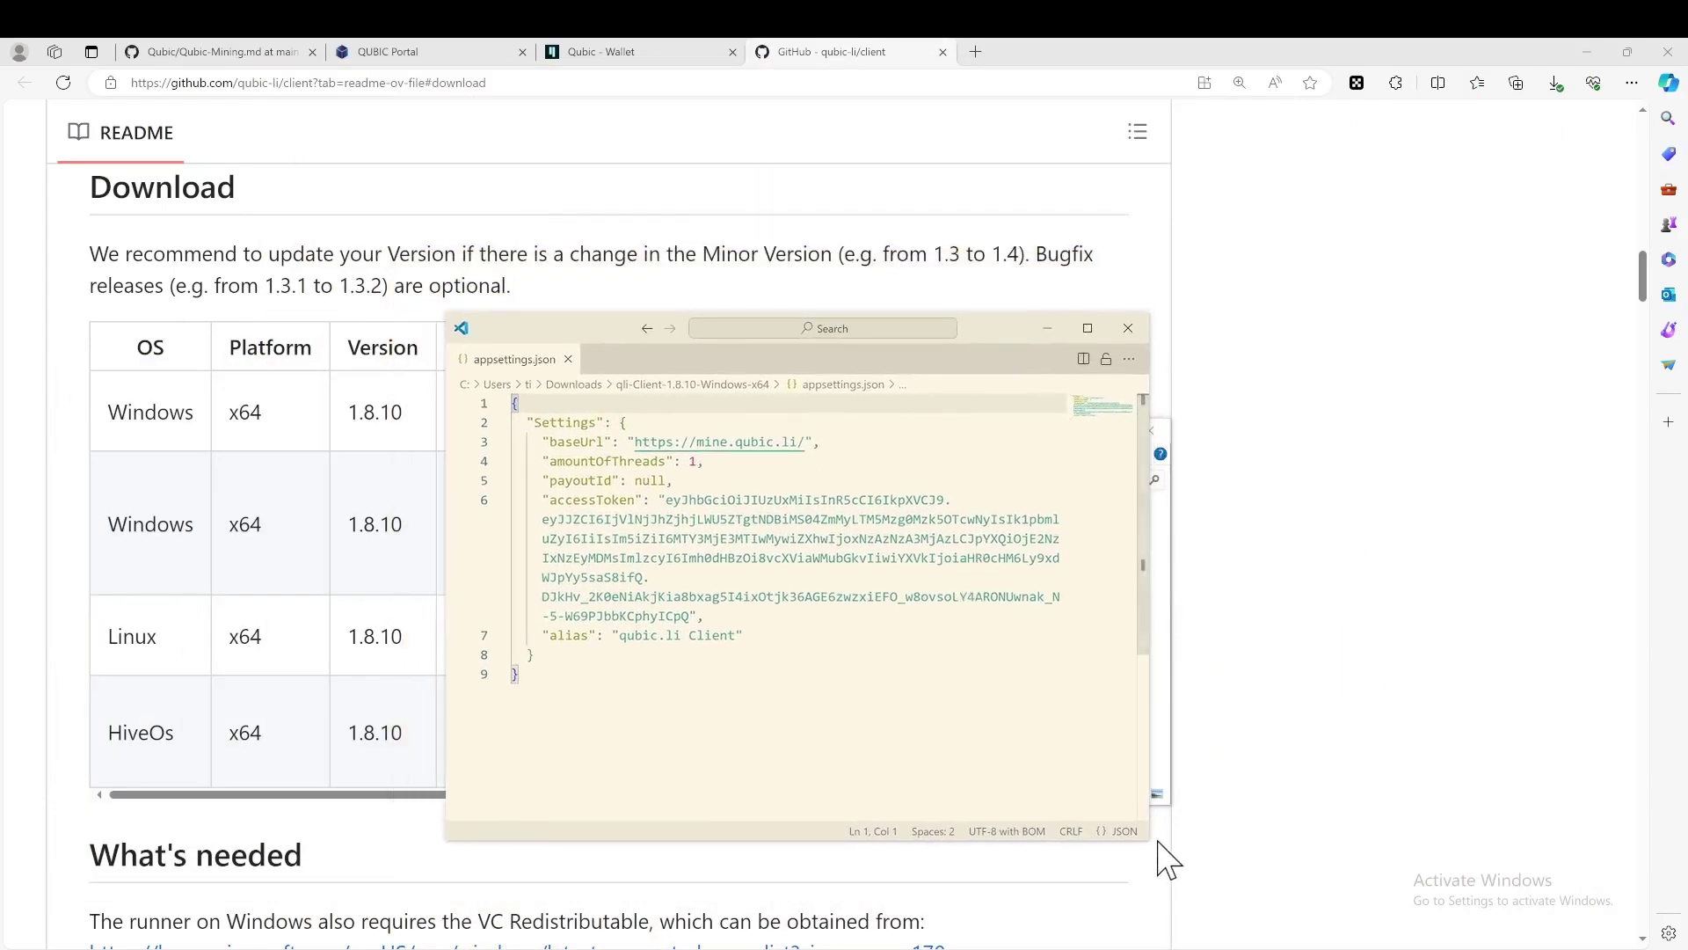
drag(1143, 840, 1319, 885)
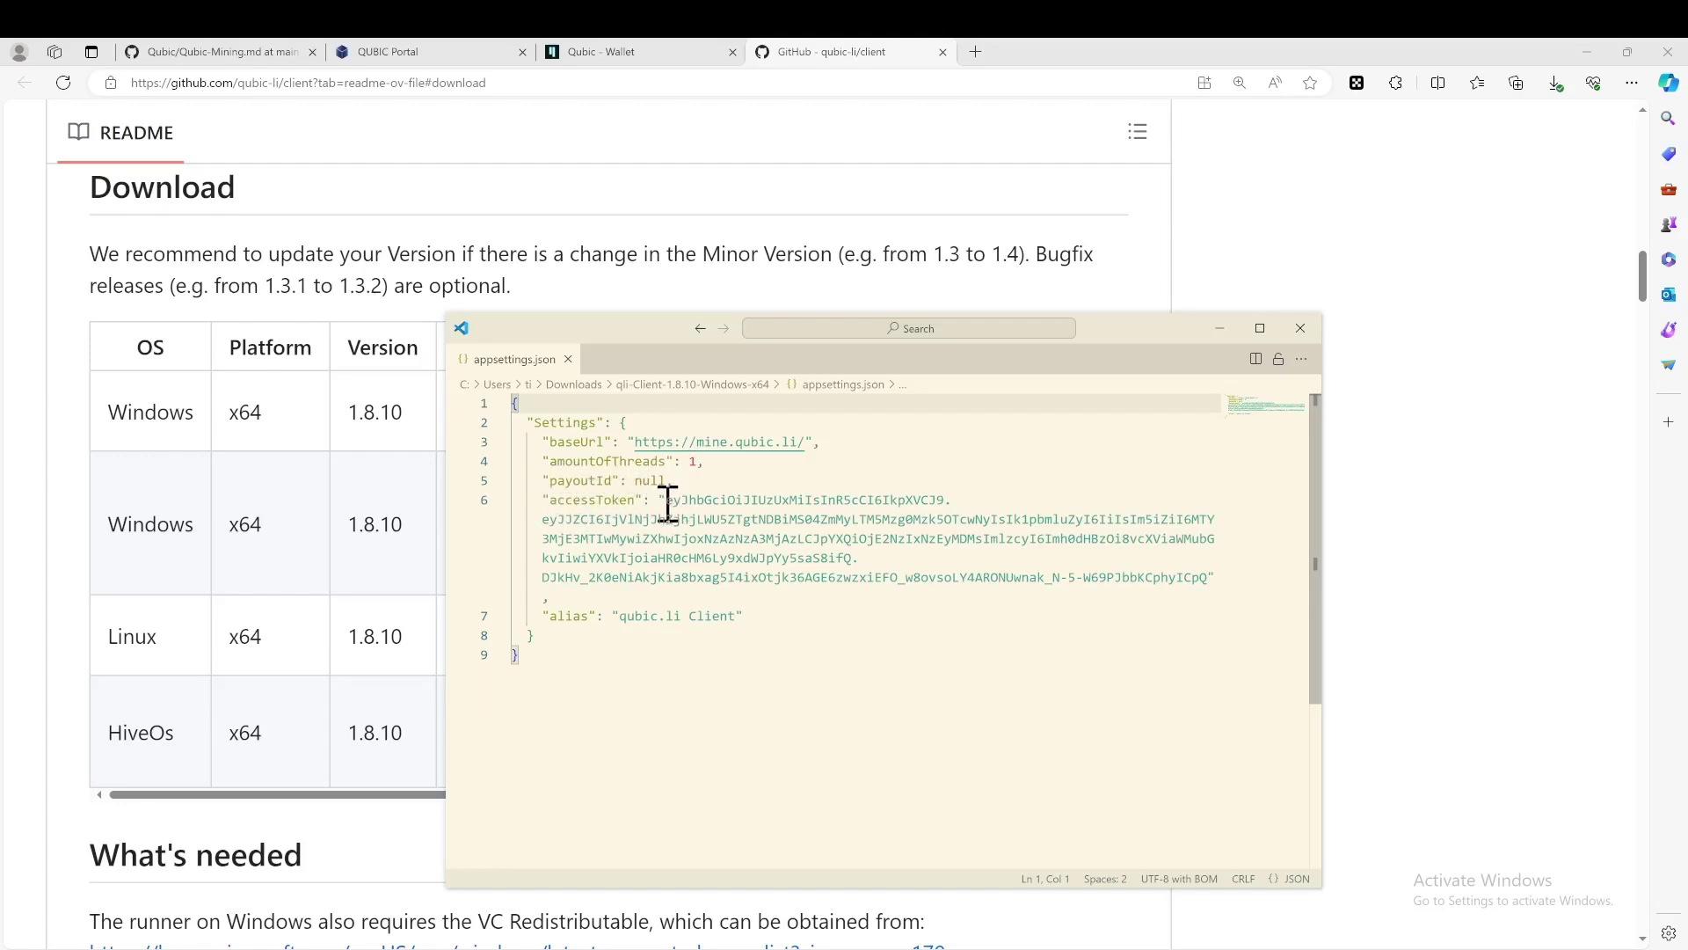
Step: Locate the accessToken value in appsettings.json, move the editor window aside, and switch to the Qubic Portal's Access Token section
drag(668, 503, 1224, 576)
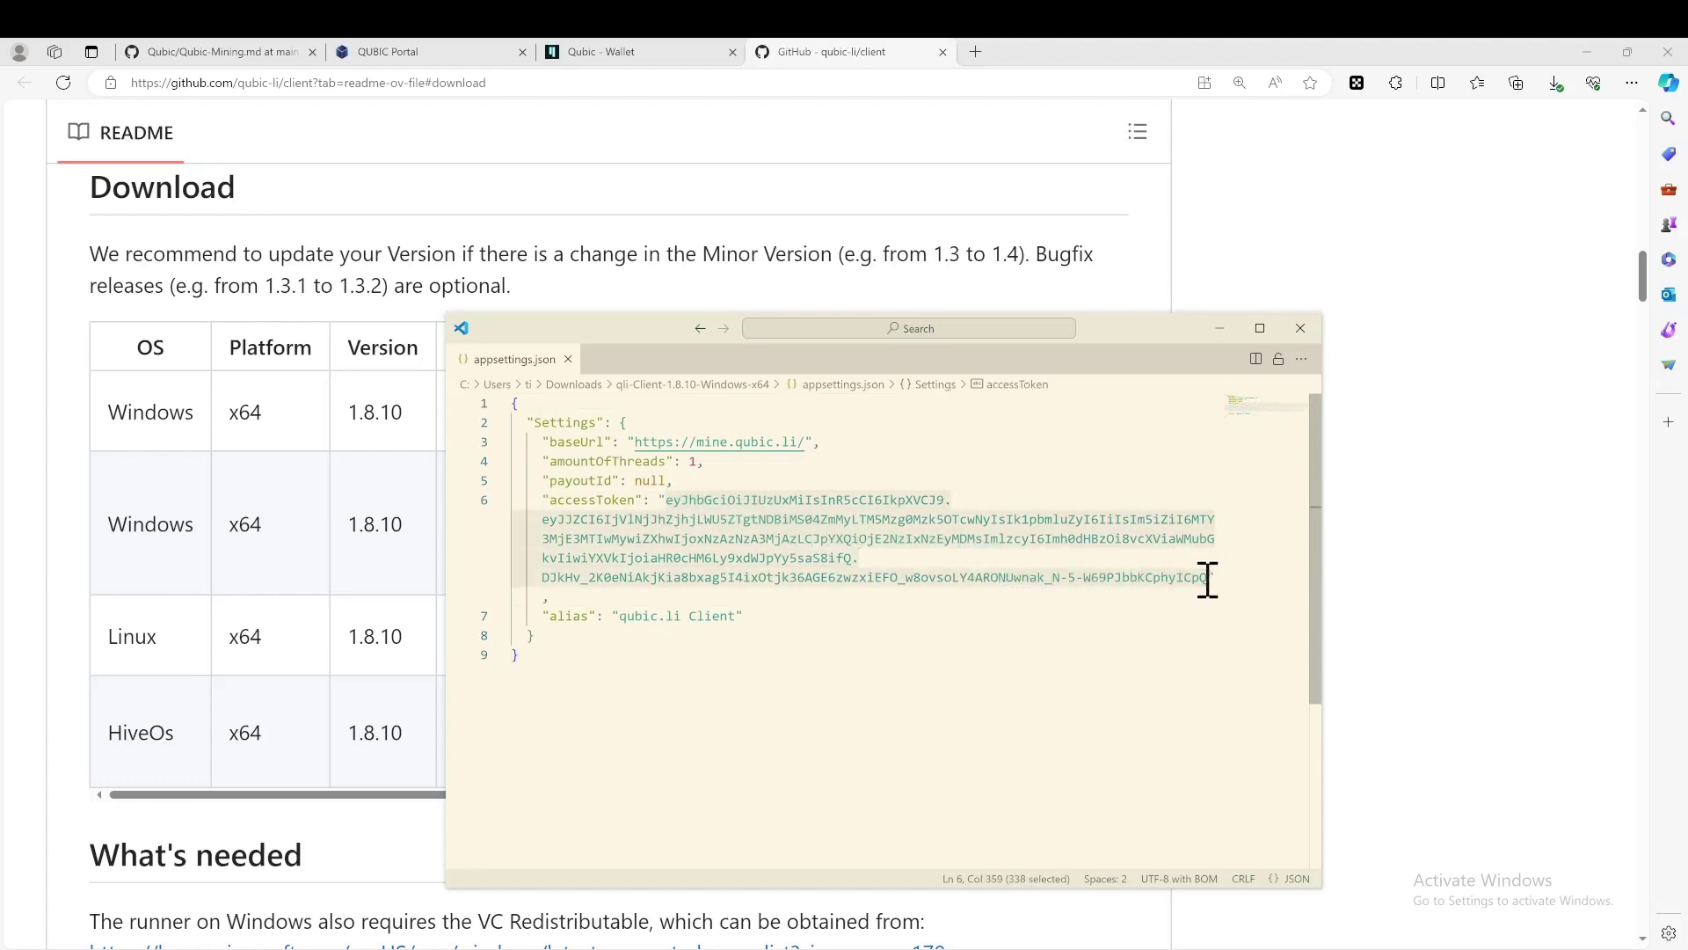
drag(1140, 328, 1409, 330)
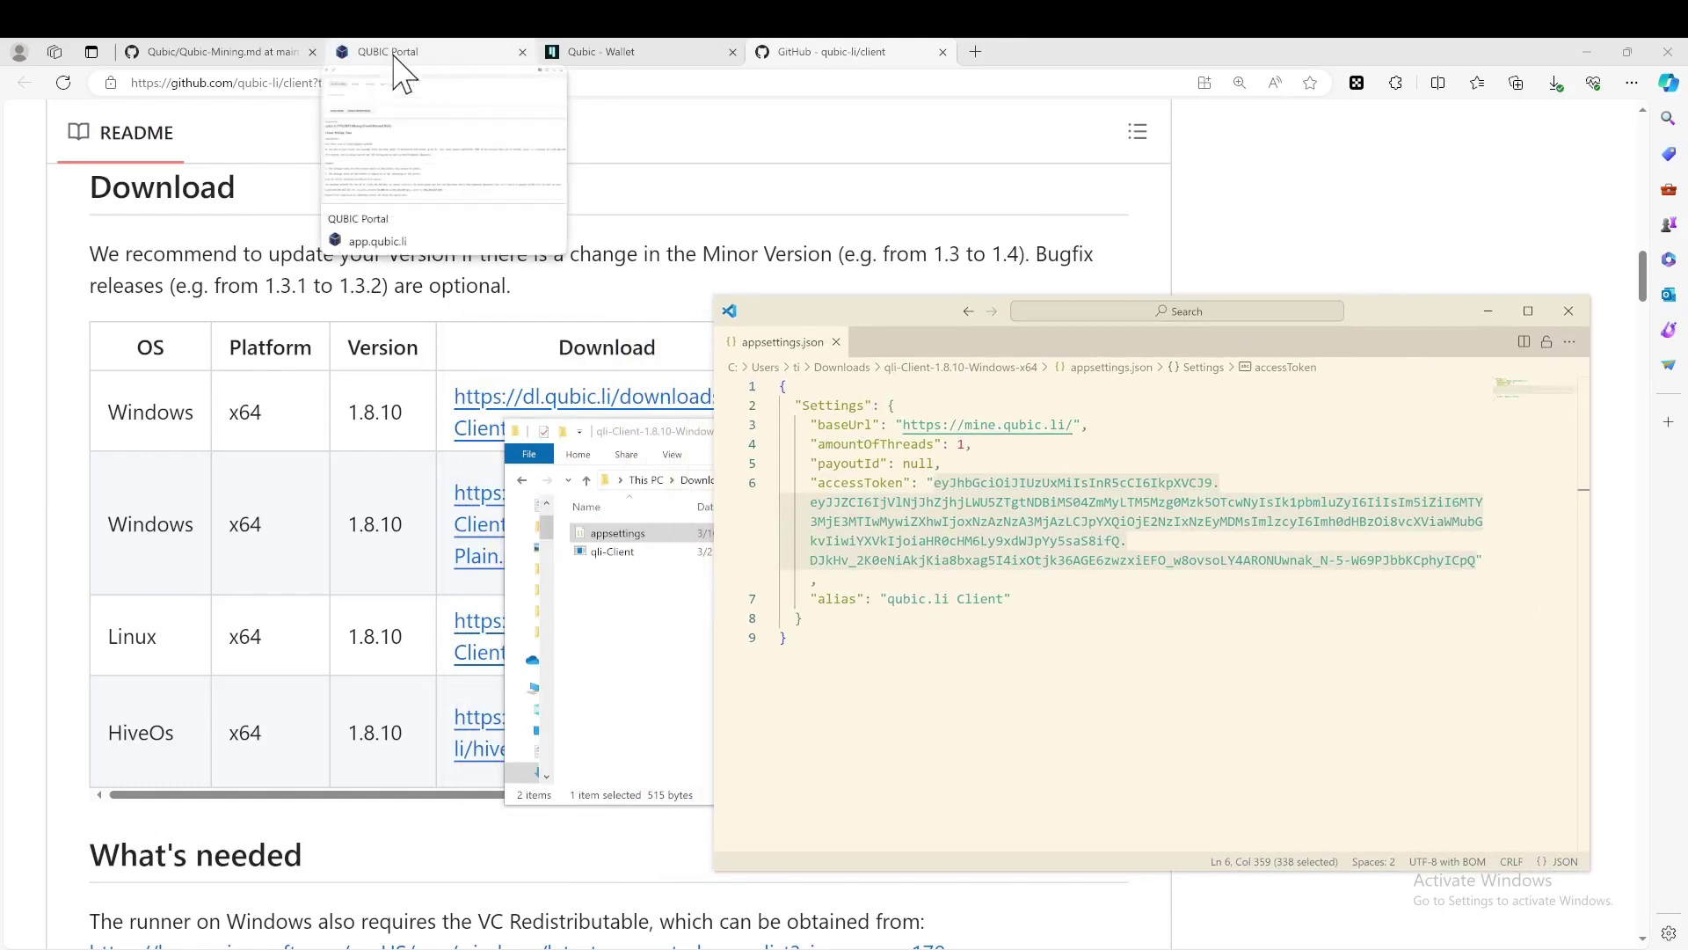
click(394, 60)
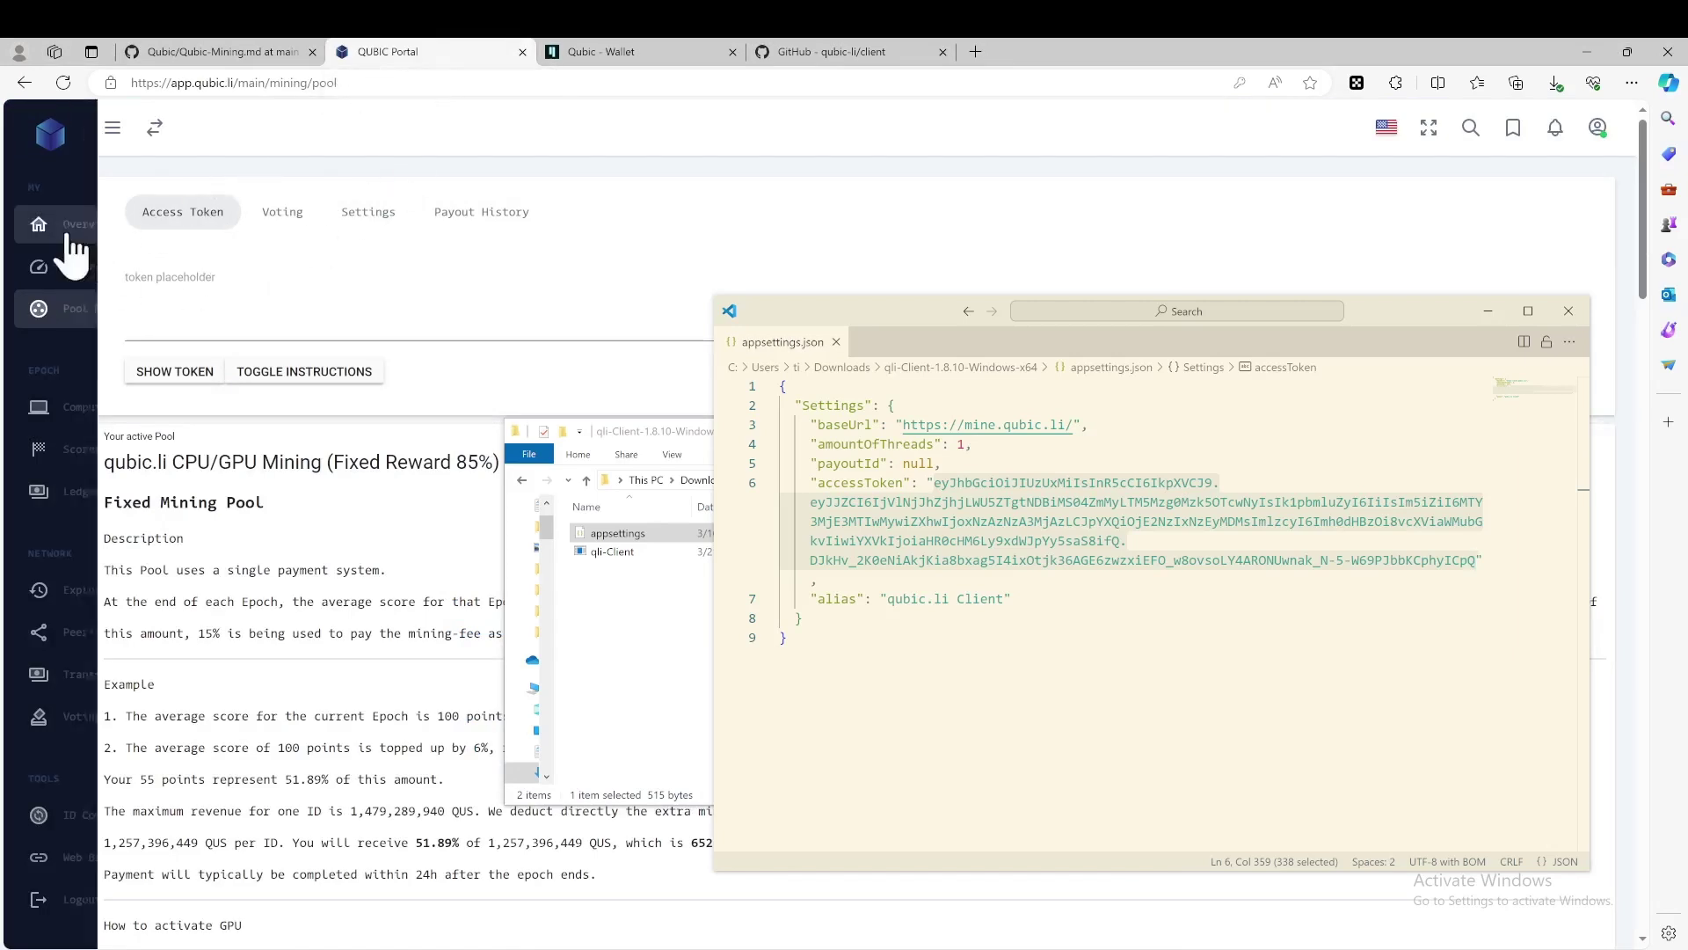
mouse_move(75, 320)
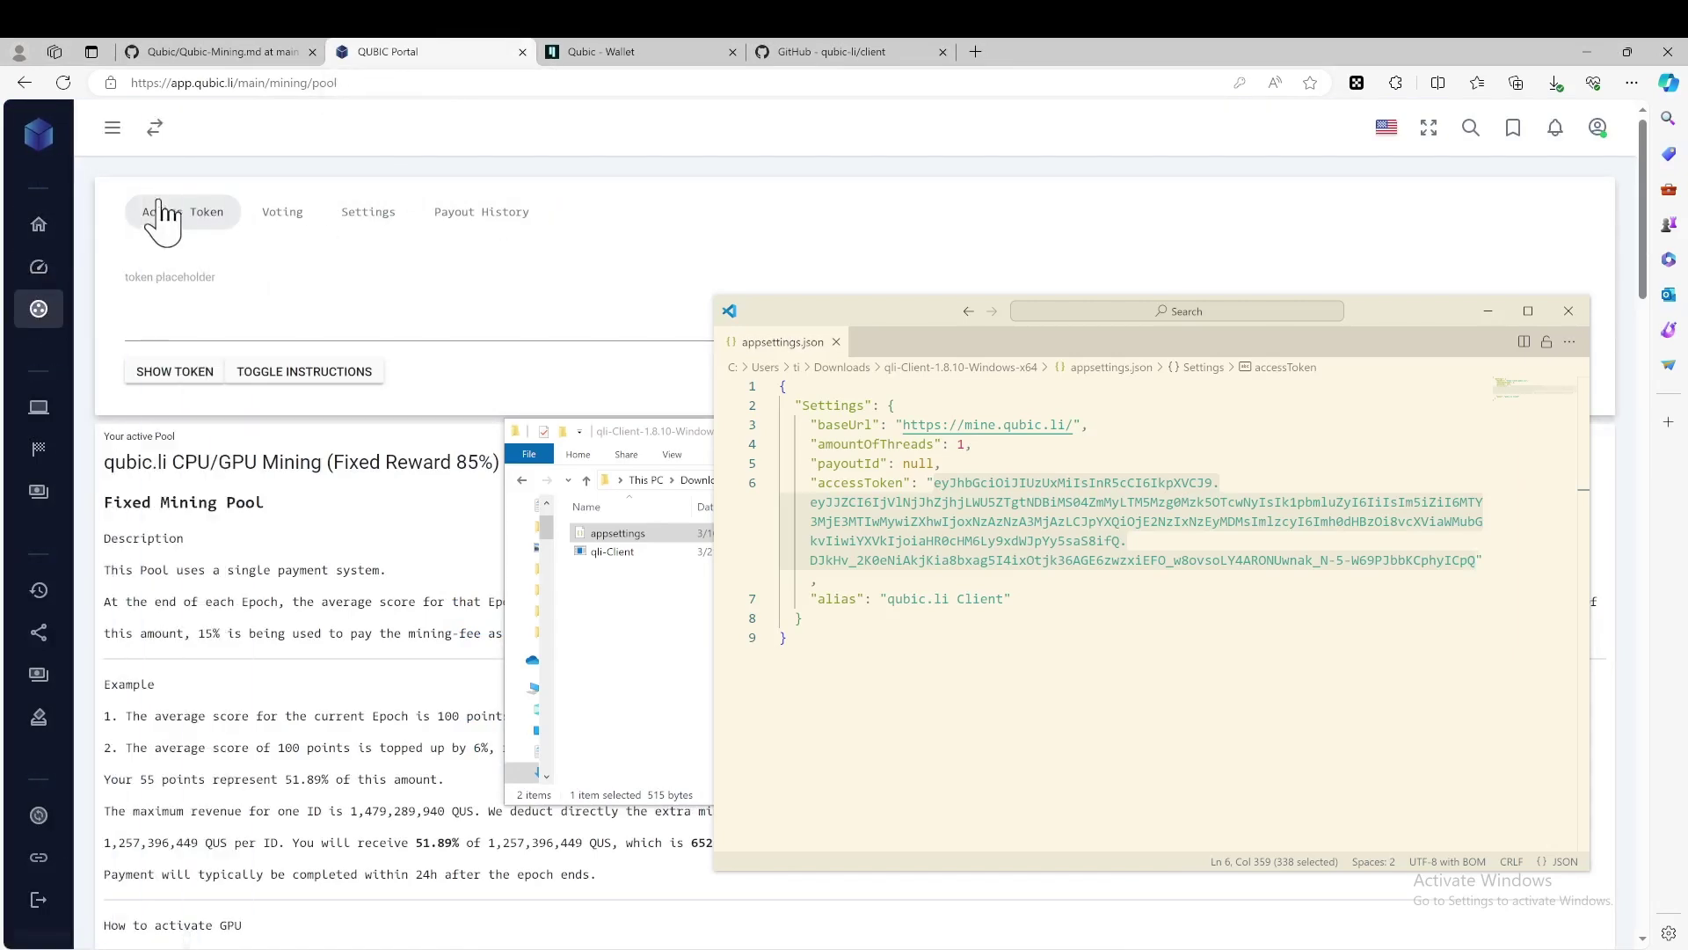
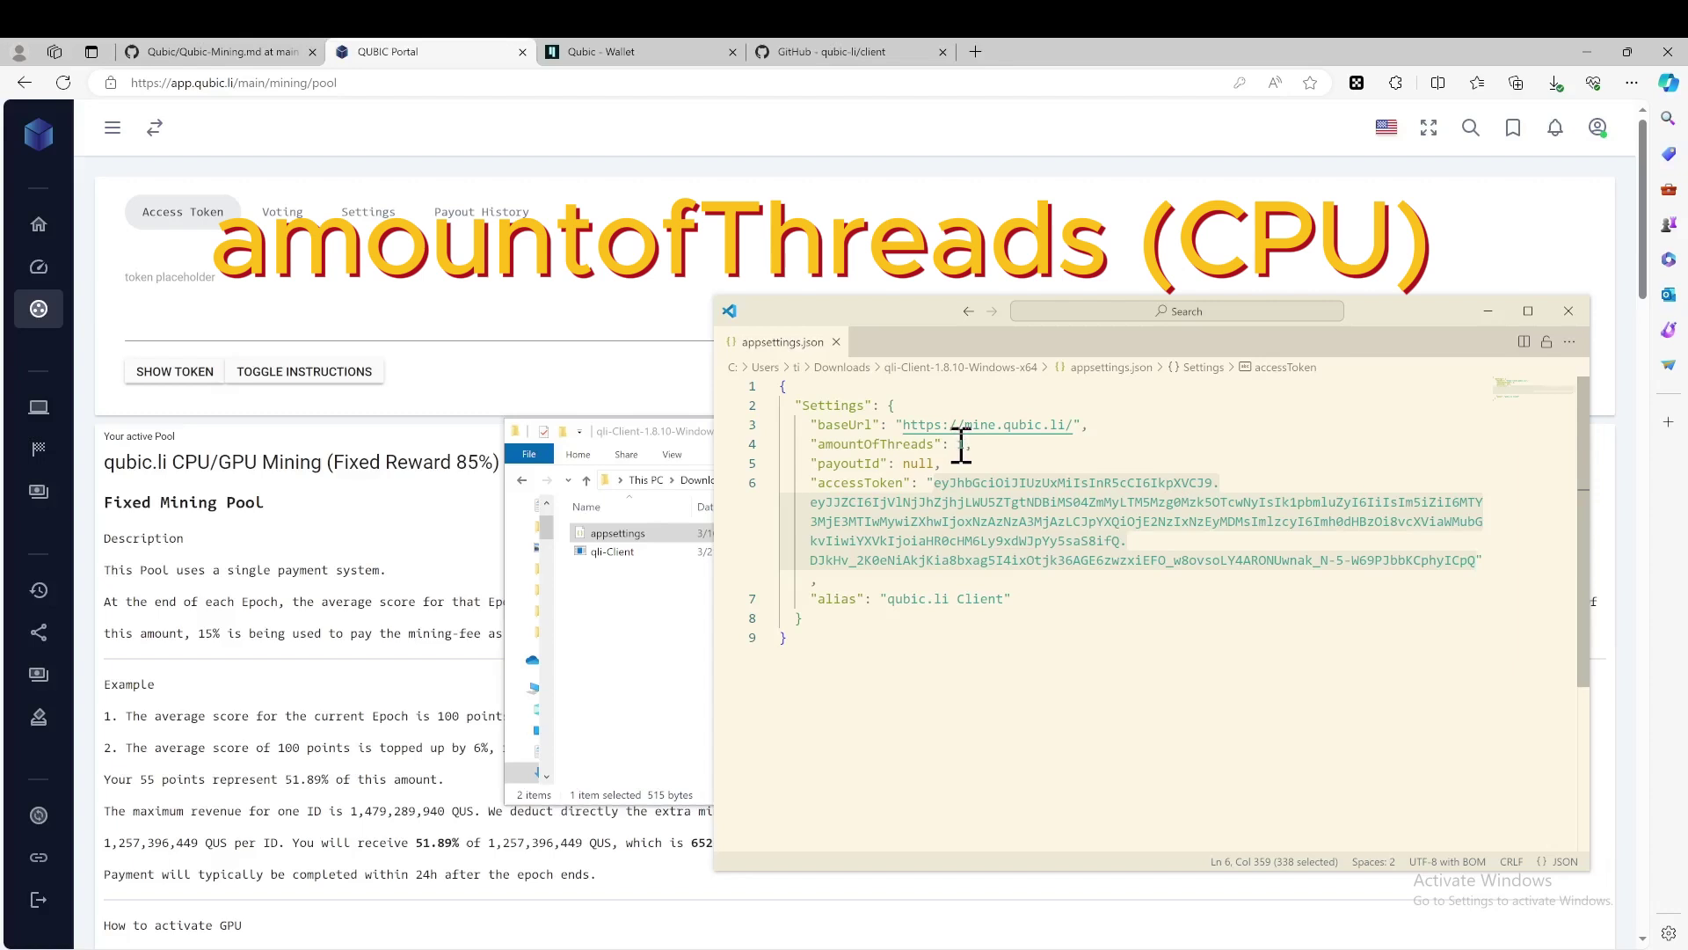
Step: Clear the amountOfThreads value in appsettings.json and open Task Manager's CPU performance view, narrowed to fit beside the editor
double_click(961, 444)
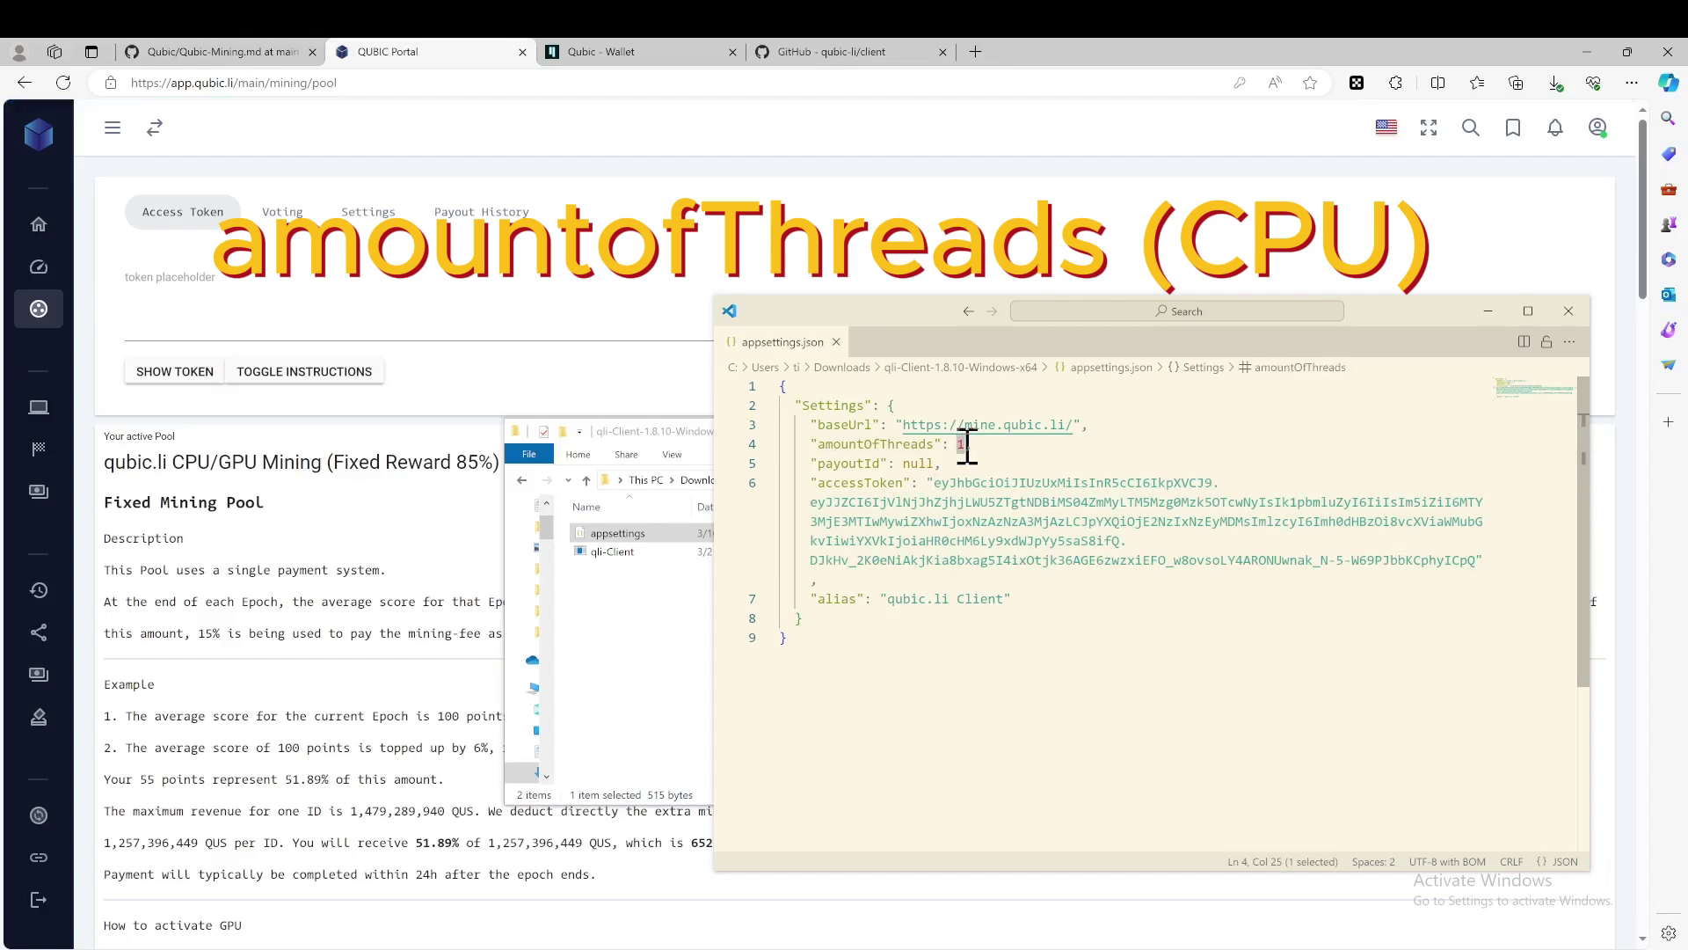
text(3)
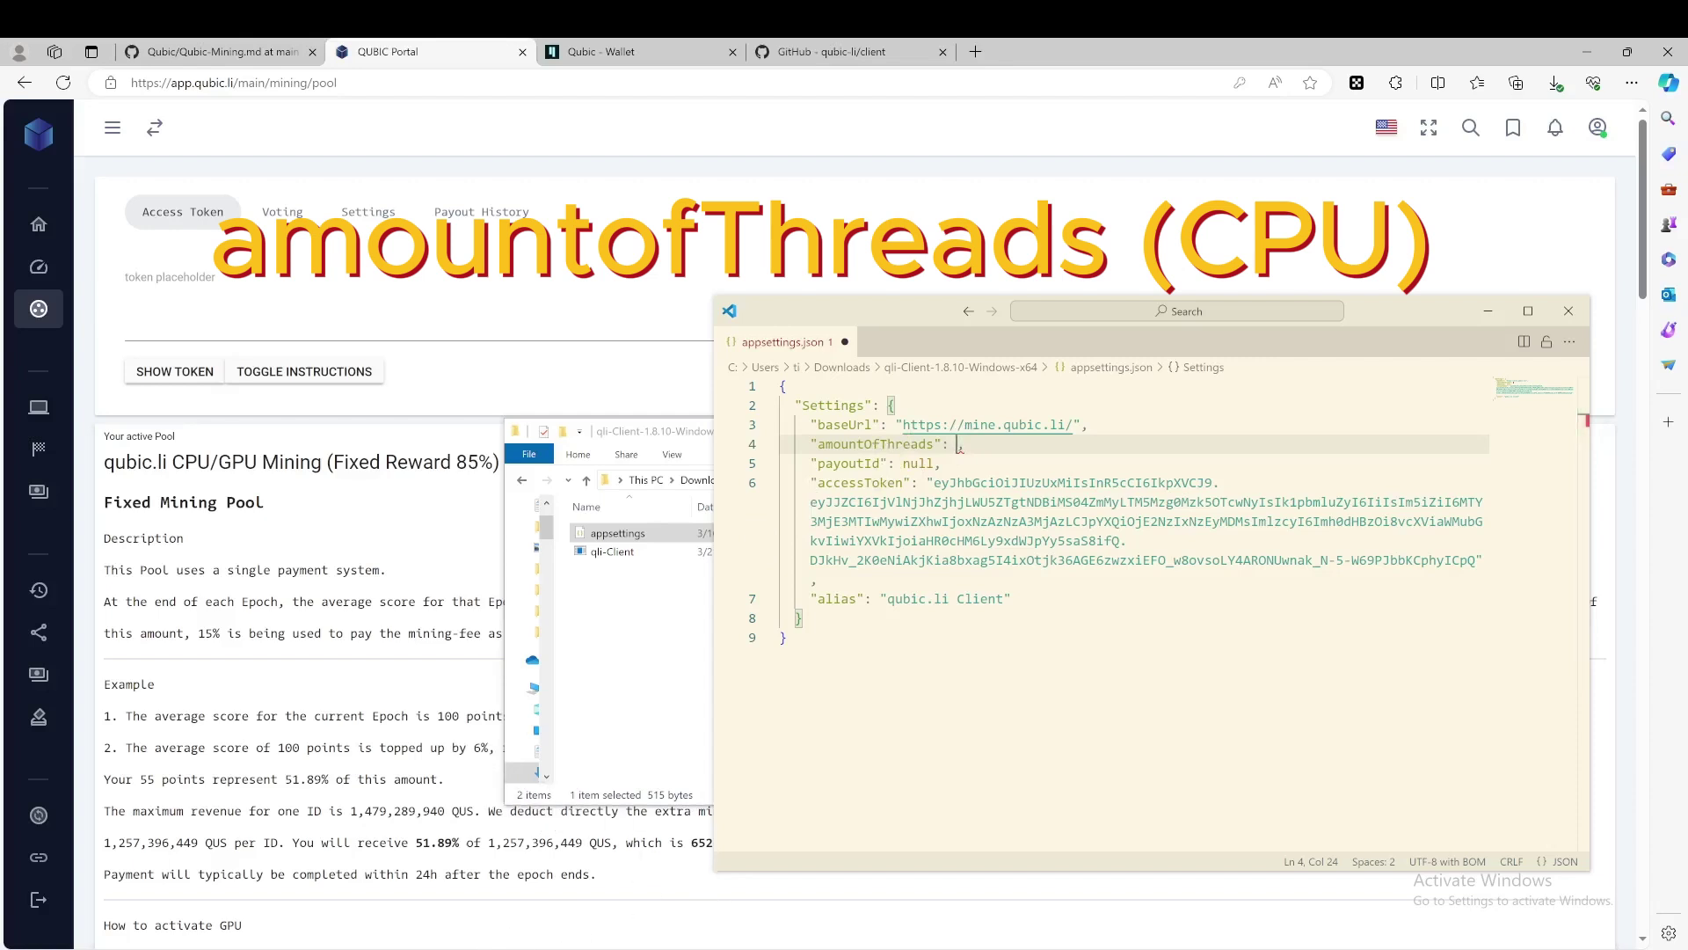
key(ctrl+shift+Escape)
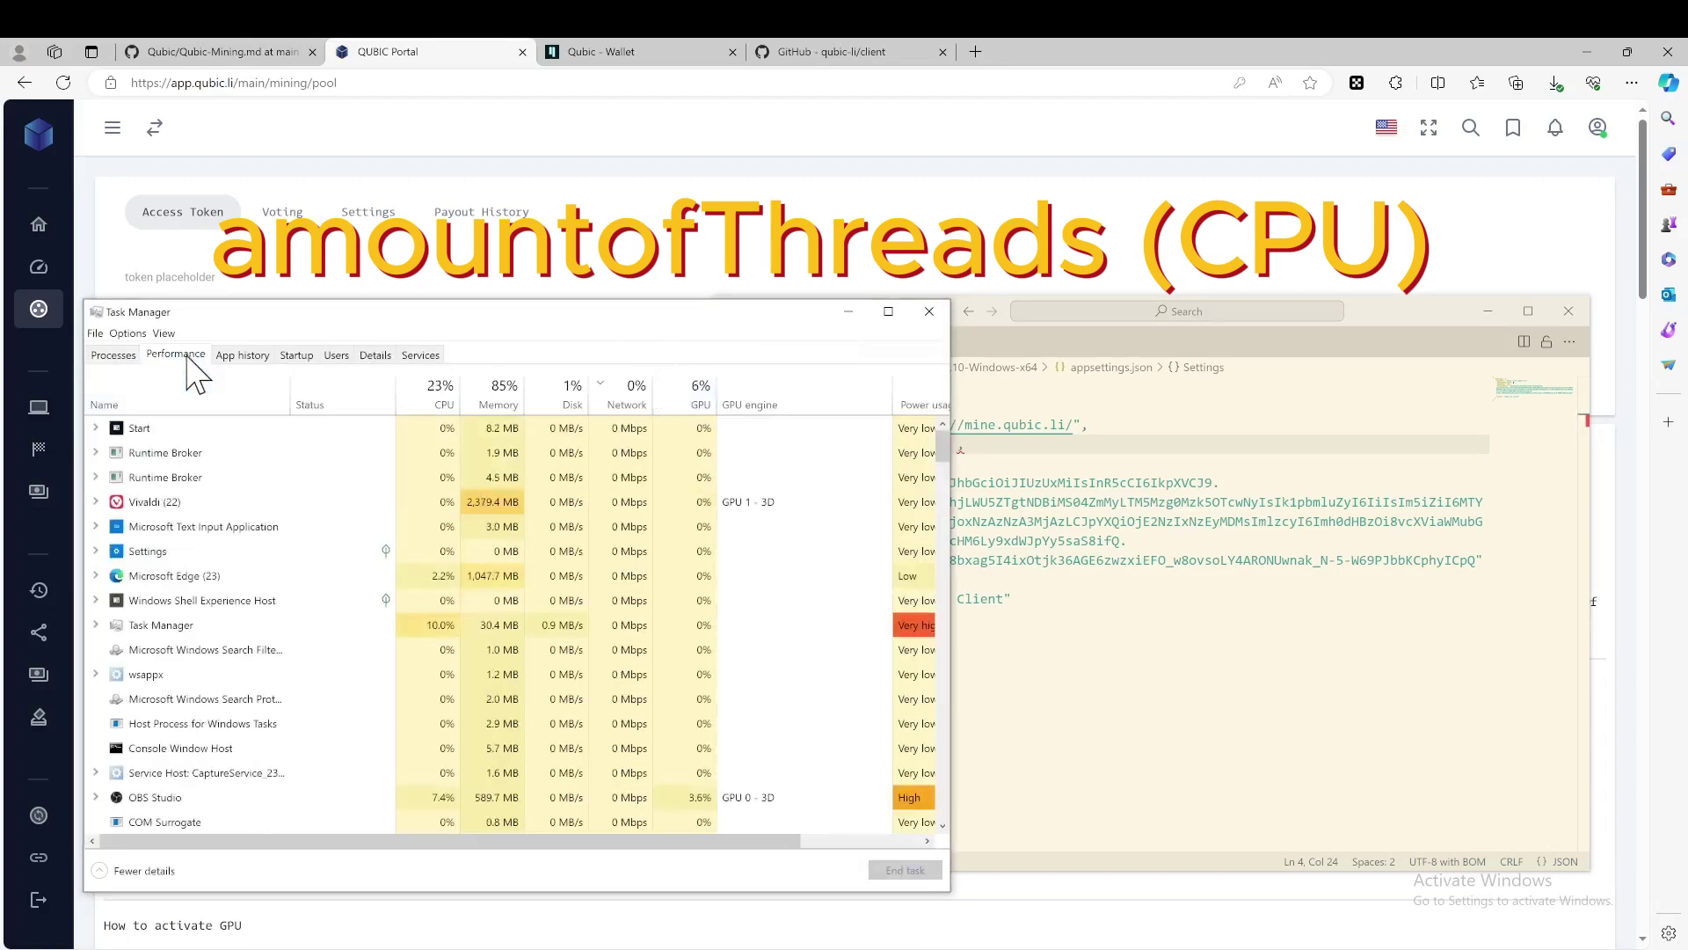
click(186, 356)
click(211, 414)
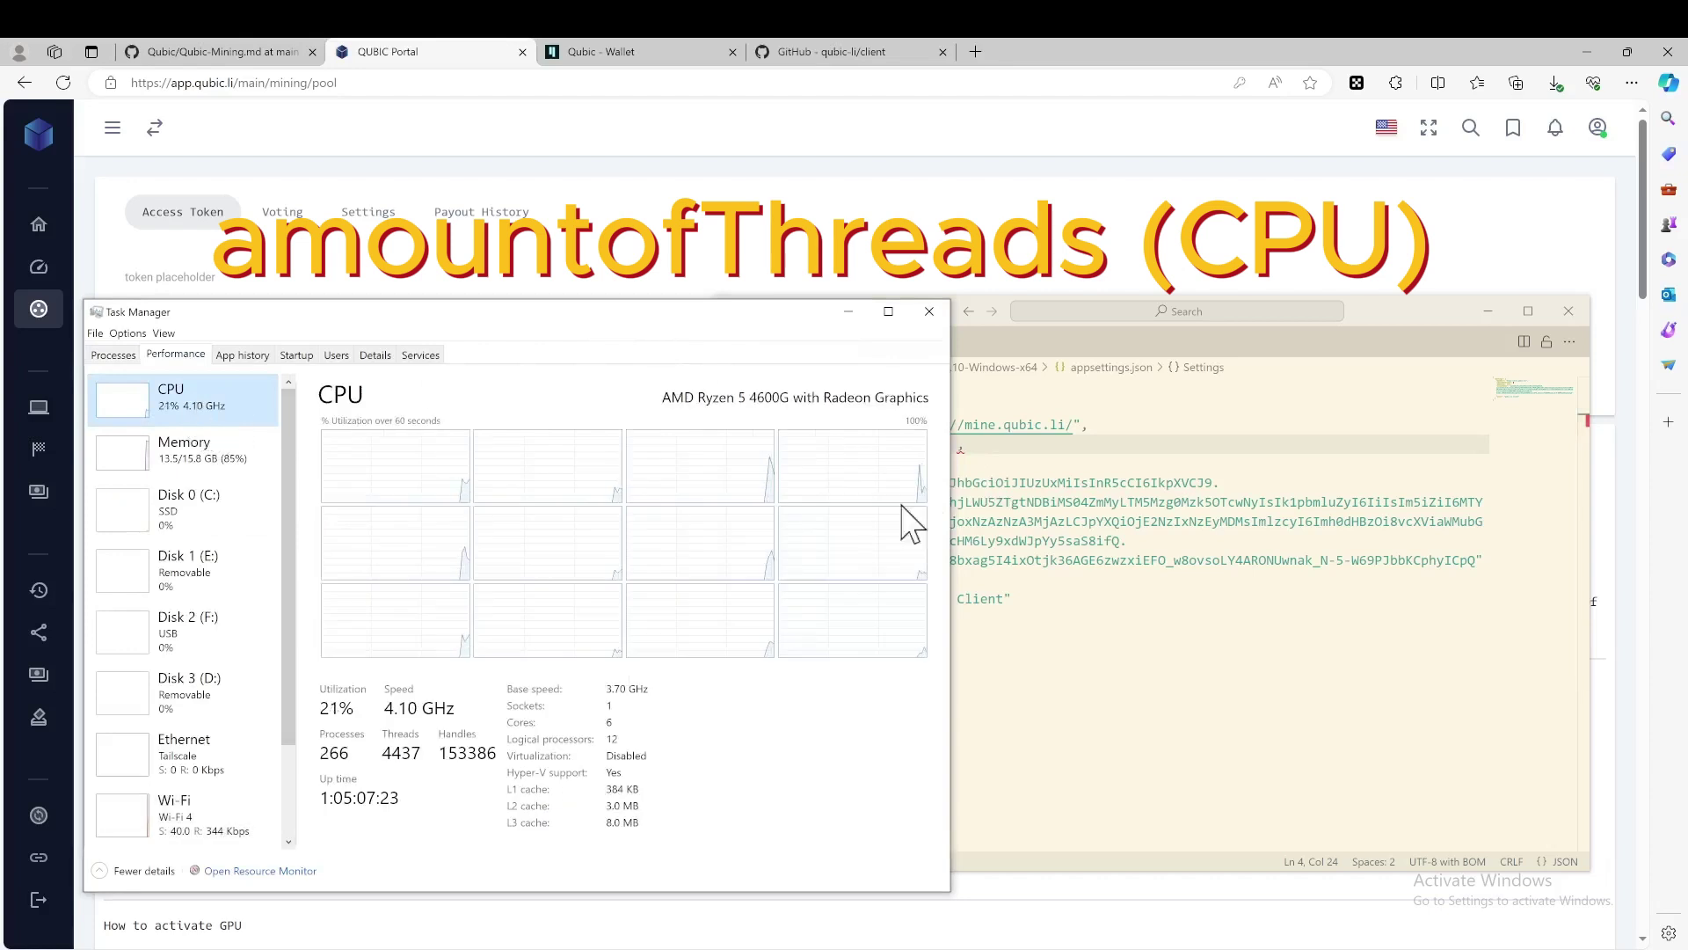
drag(950, 486, 783, 467)
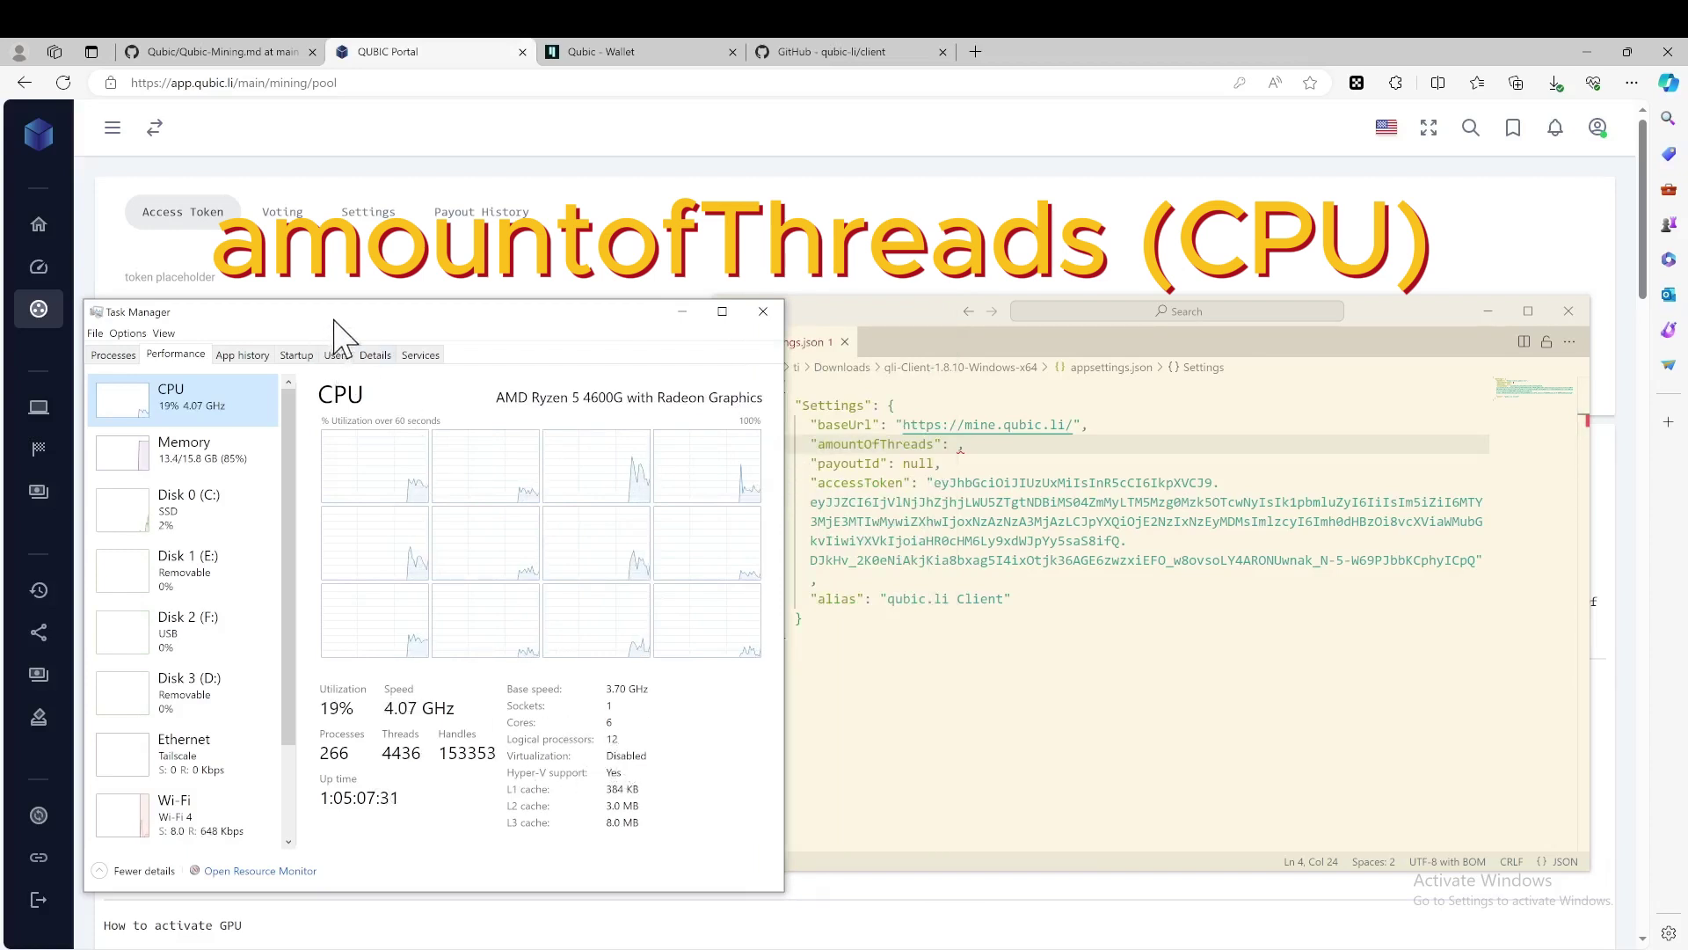
drag(333, 320, 327, 315)
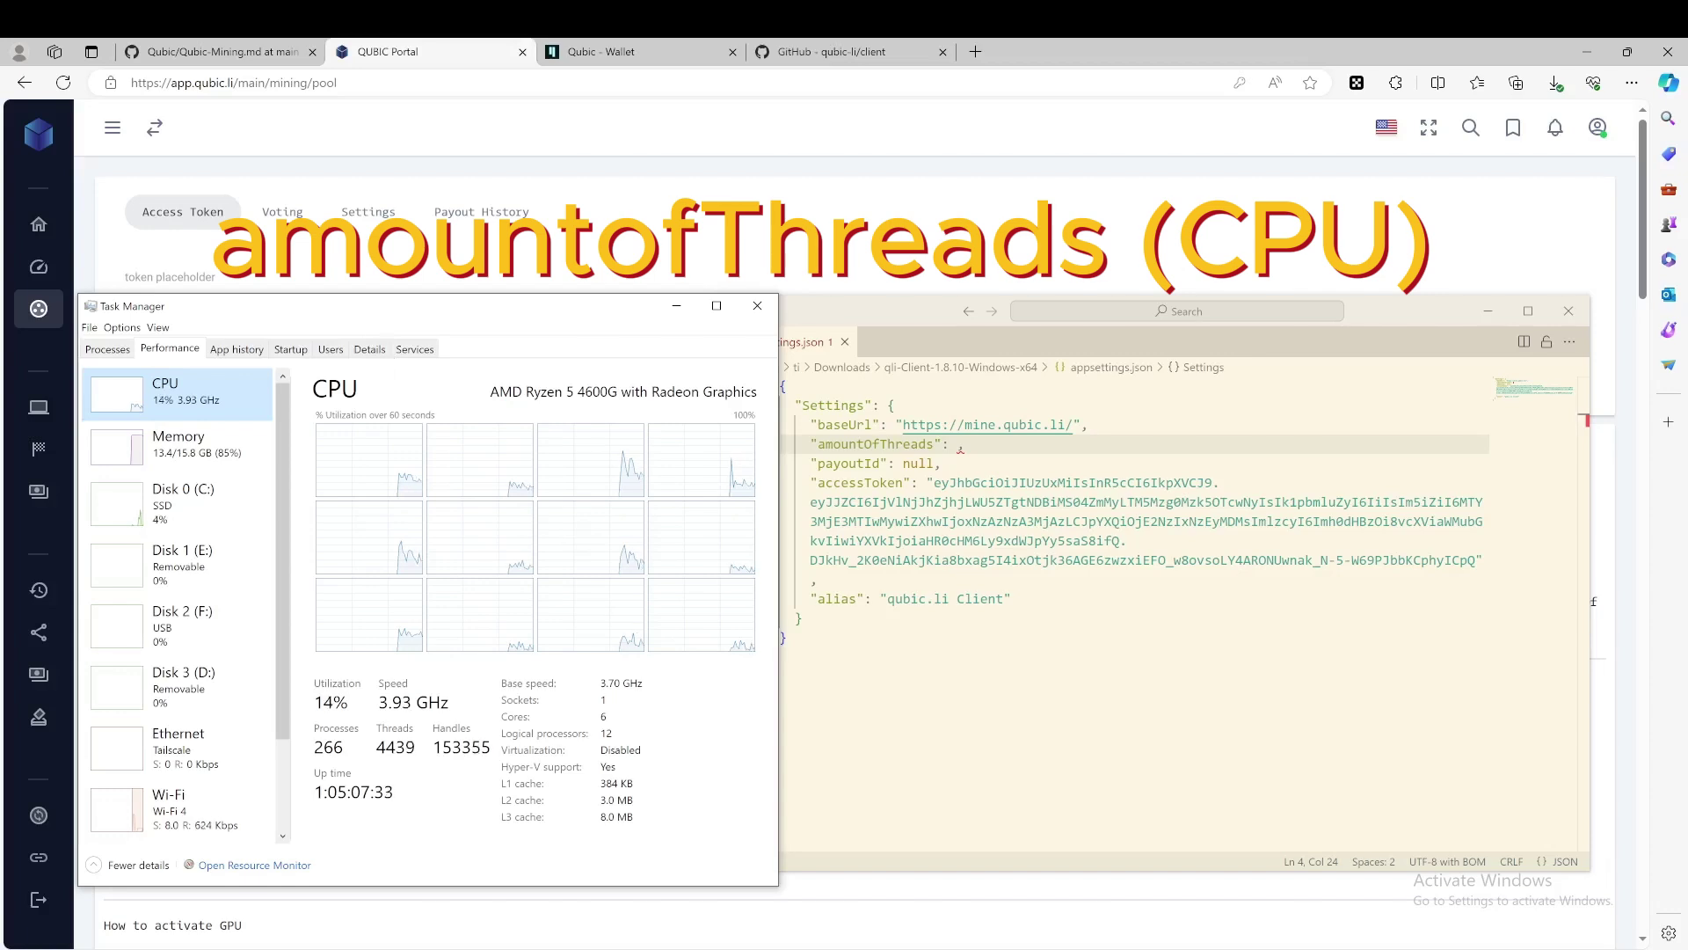
Step: Check the CPU's core and logical processor counts in Task Manager, and minimise its window
right_click(880, 948)
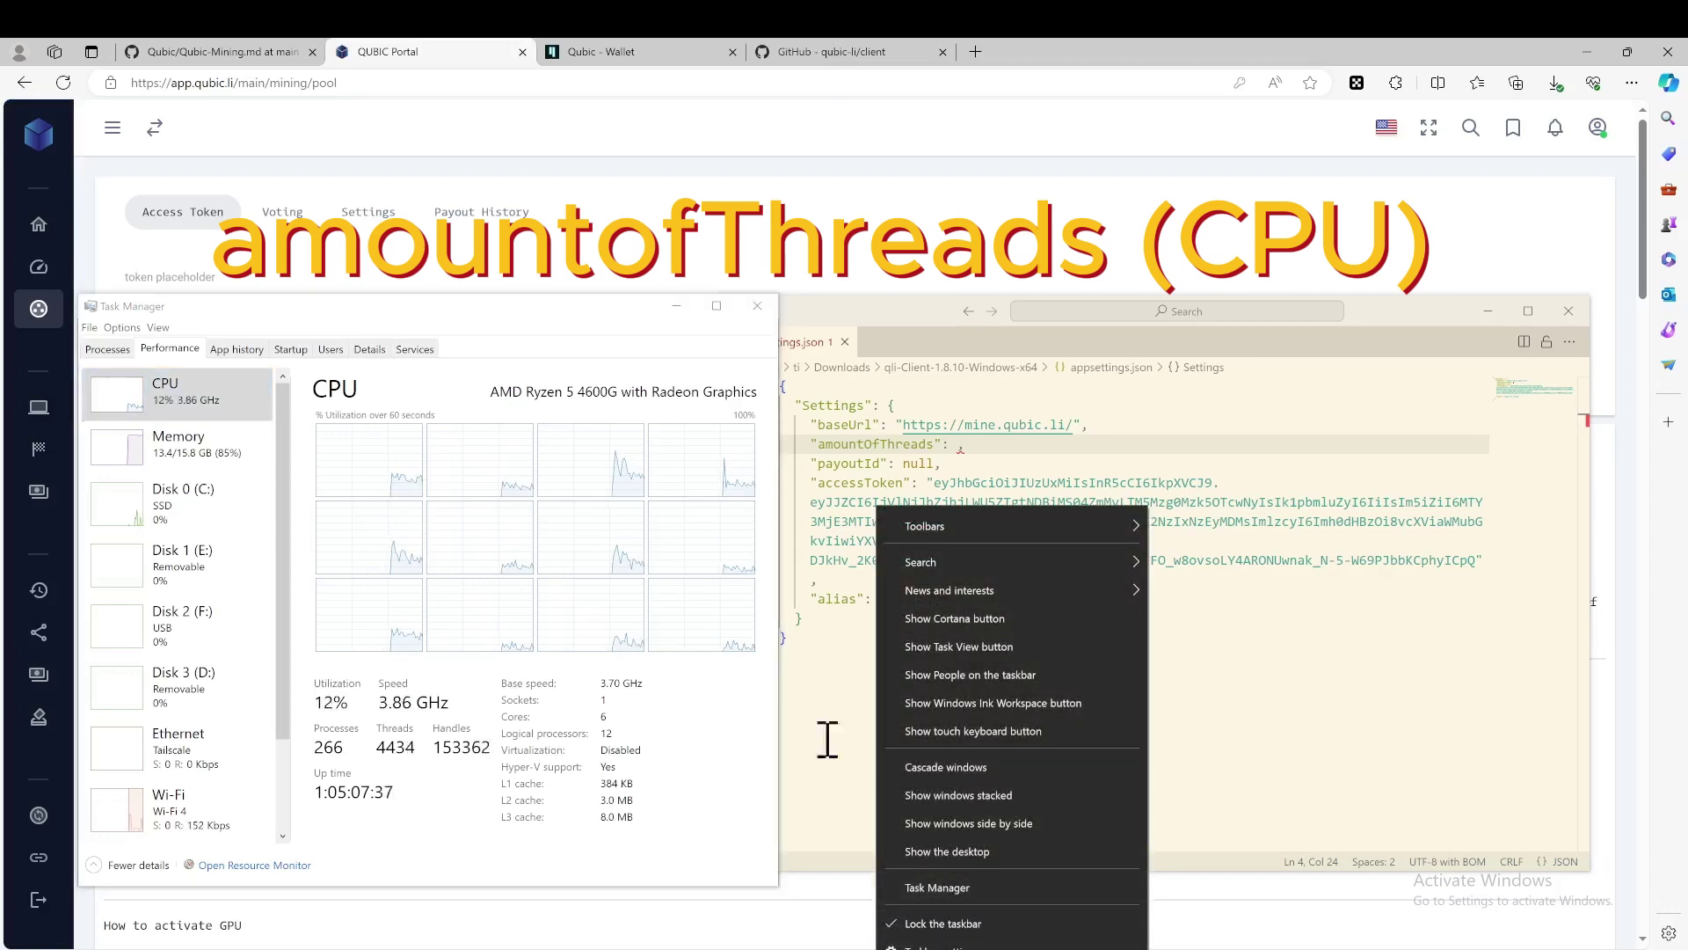
drag(480, 313, 482, 309)
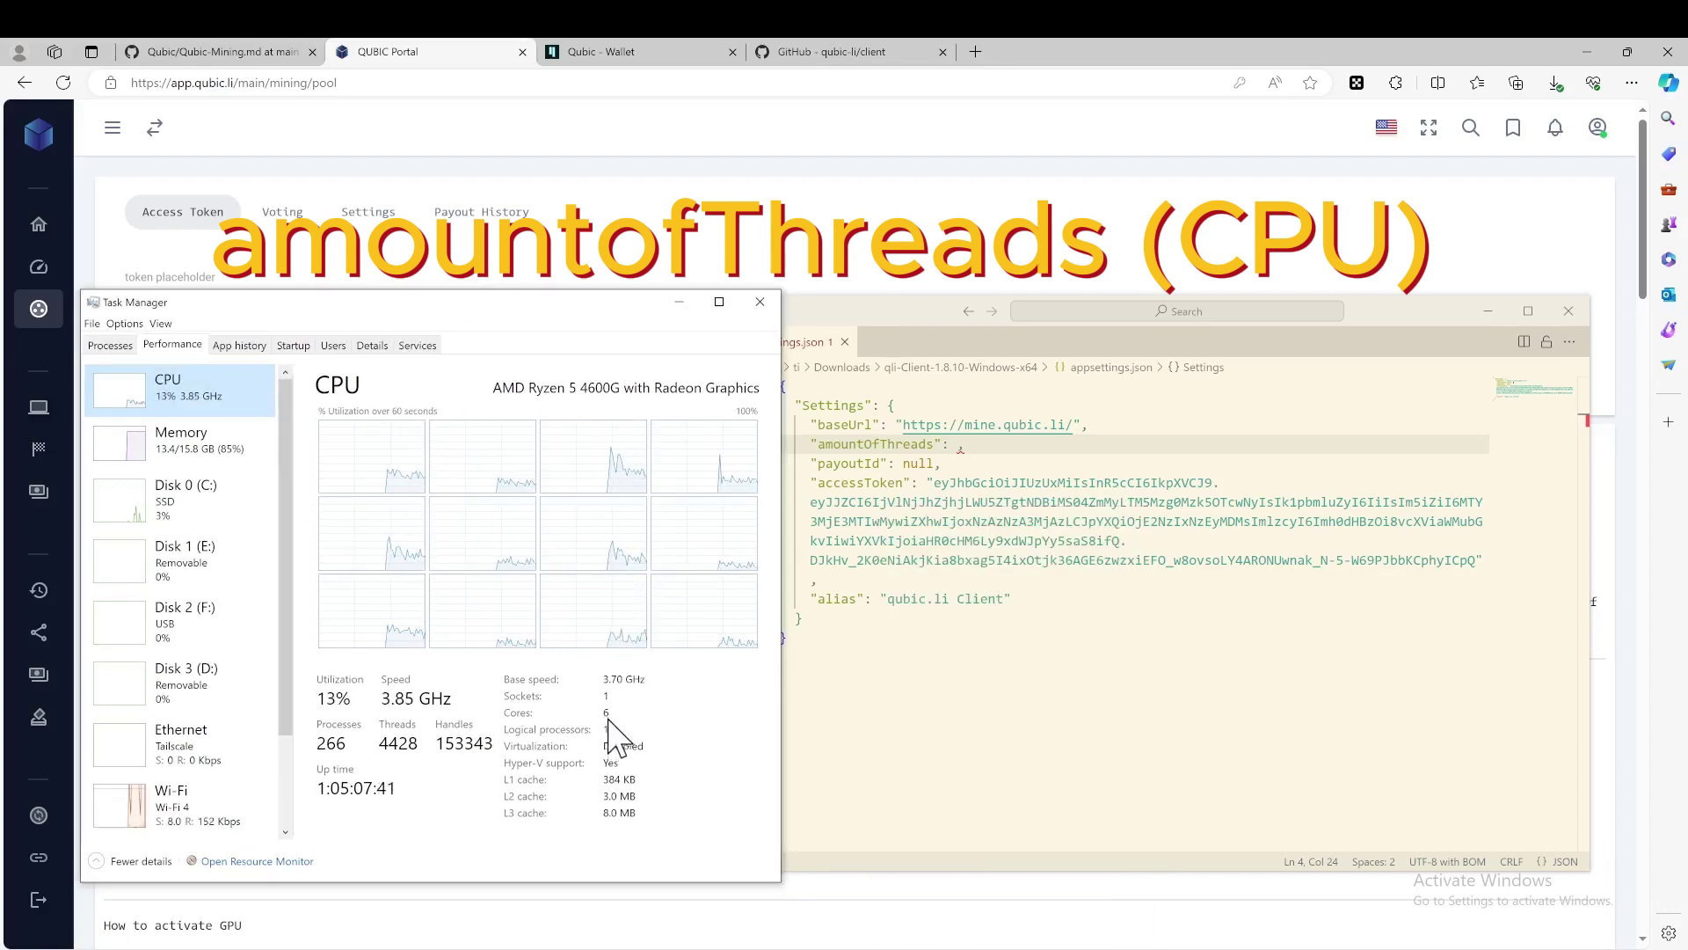
click(520, 731)
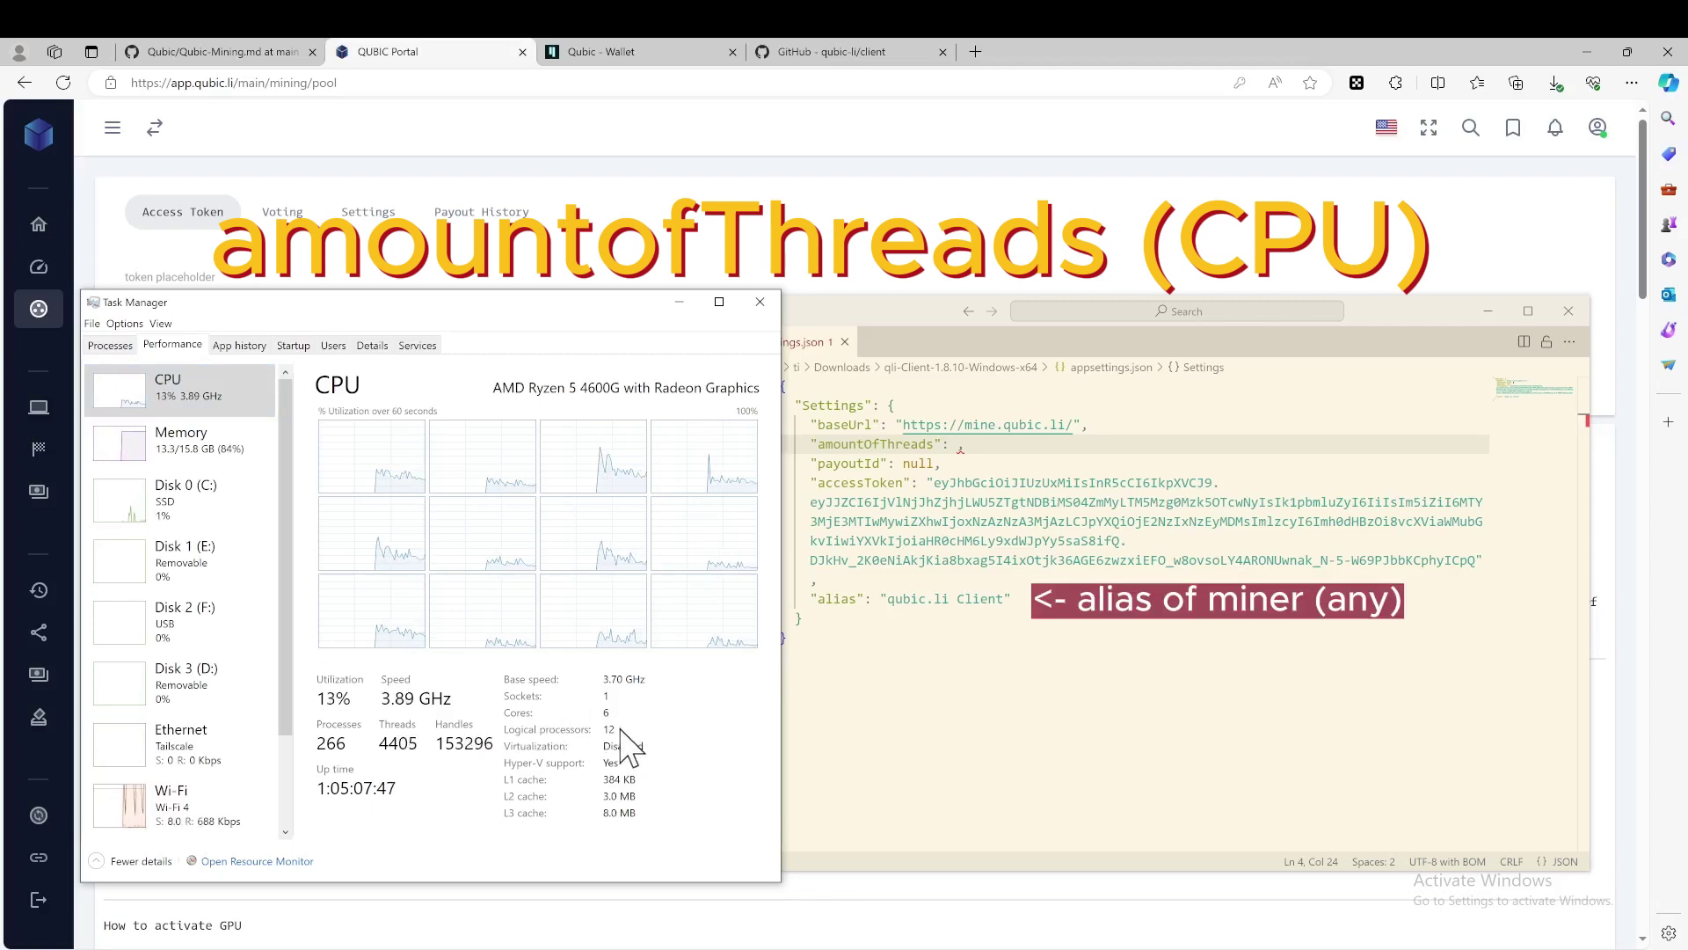
click(679, 302)
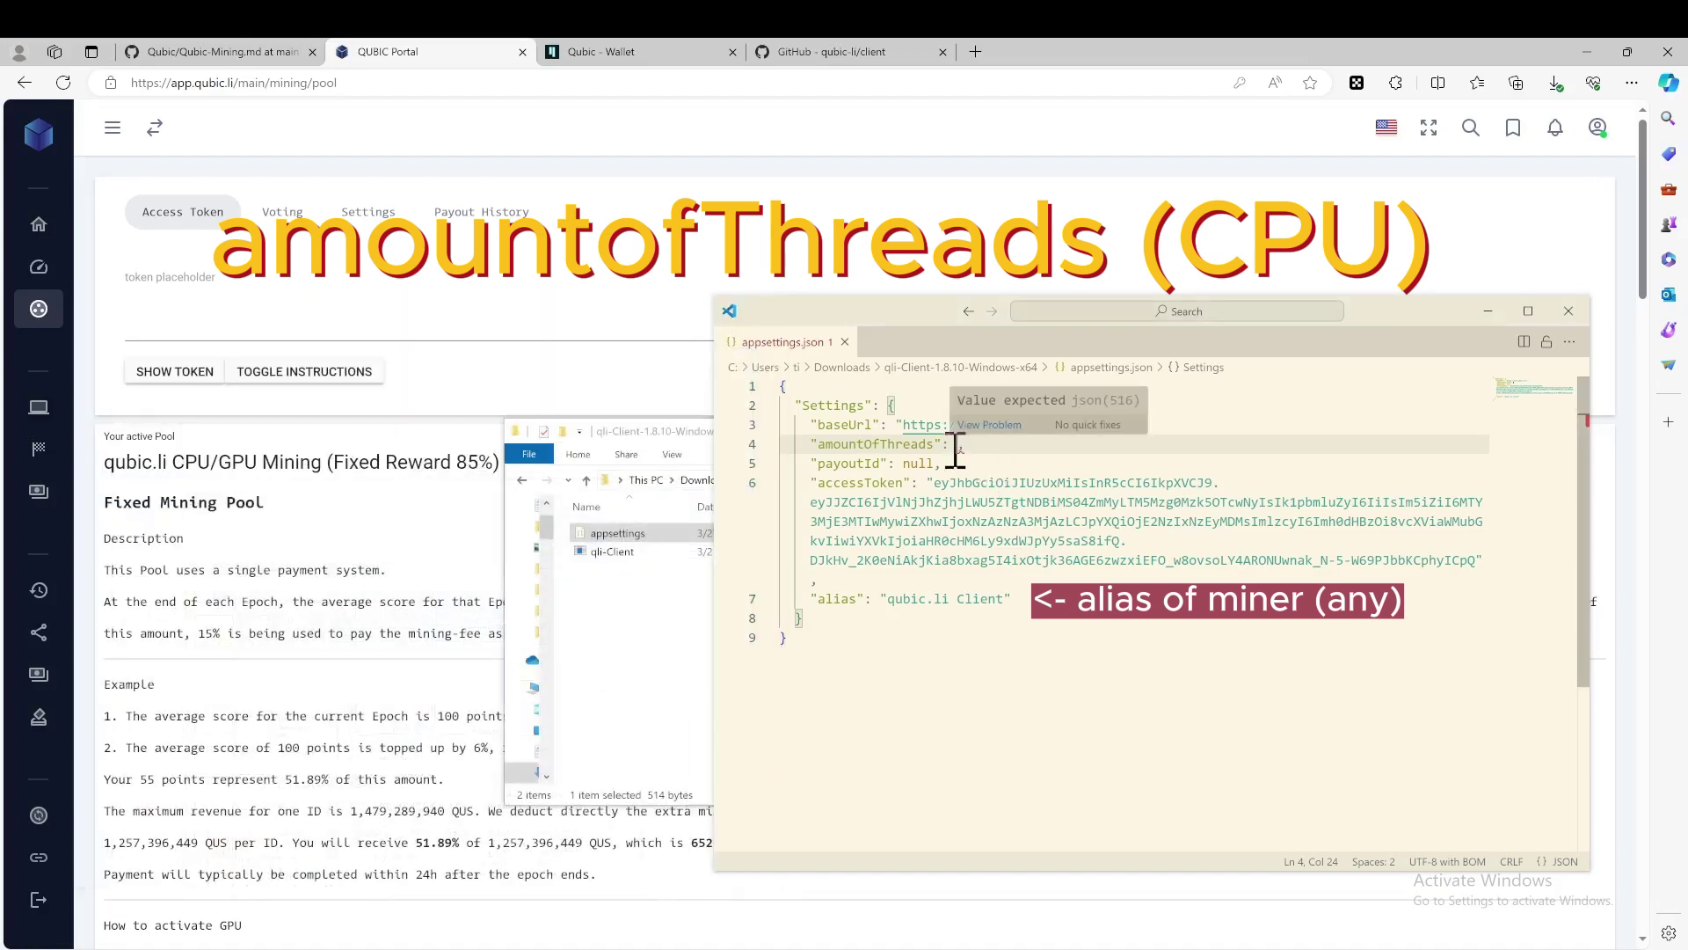
Step: Set amountOfThreads to 10, save appsettings.json, and minimise the code editor
text(10)
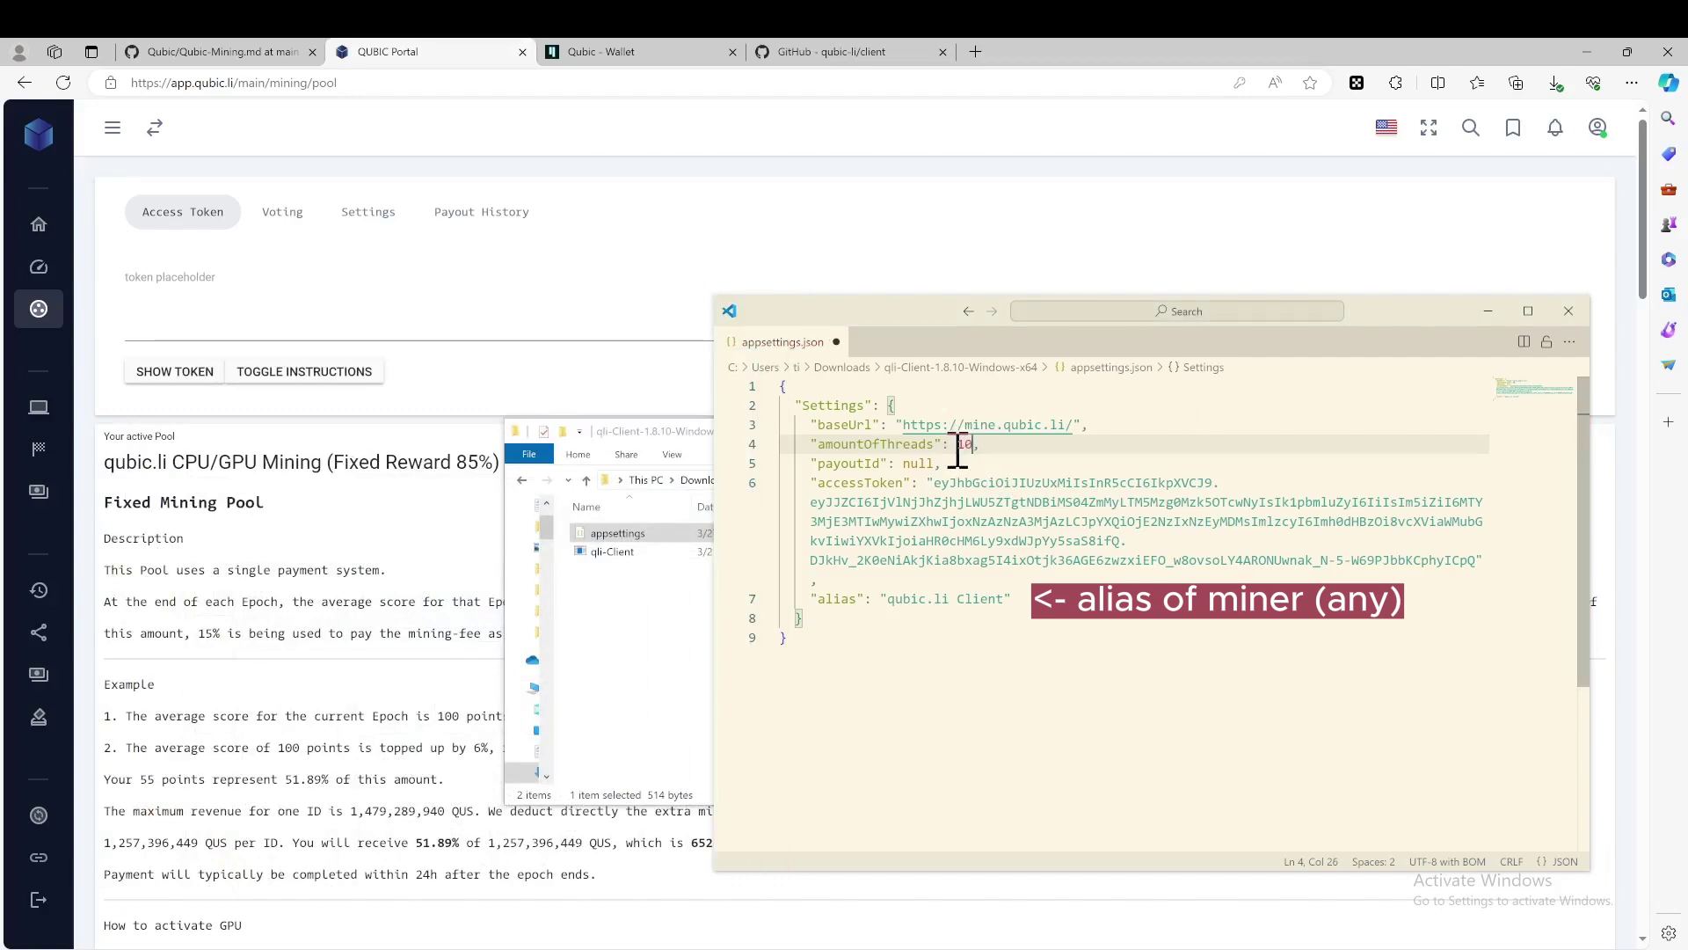
drag(933, 483, 1479, 566)
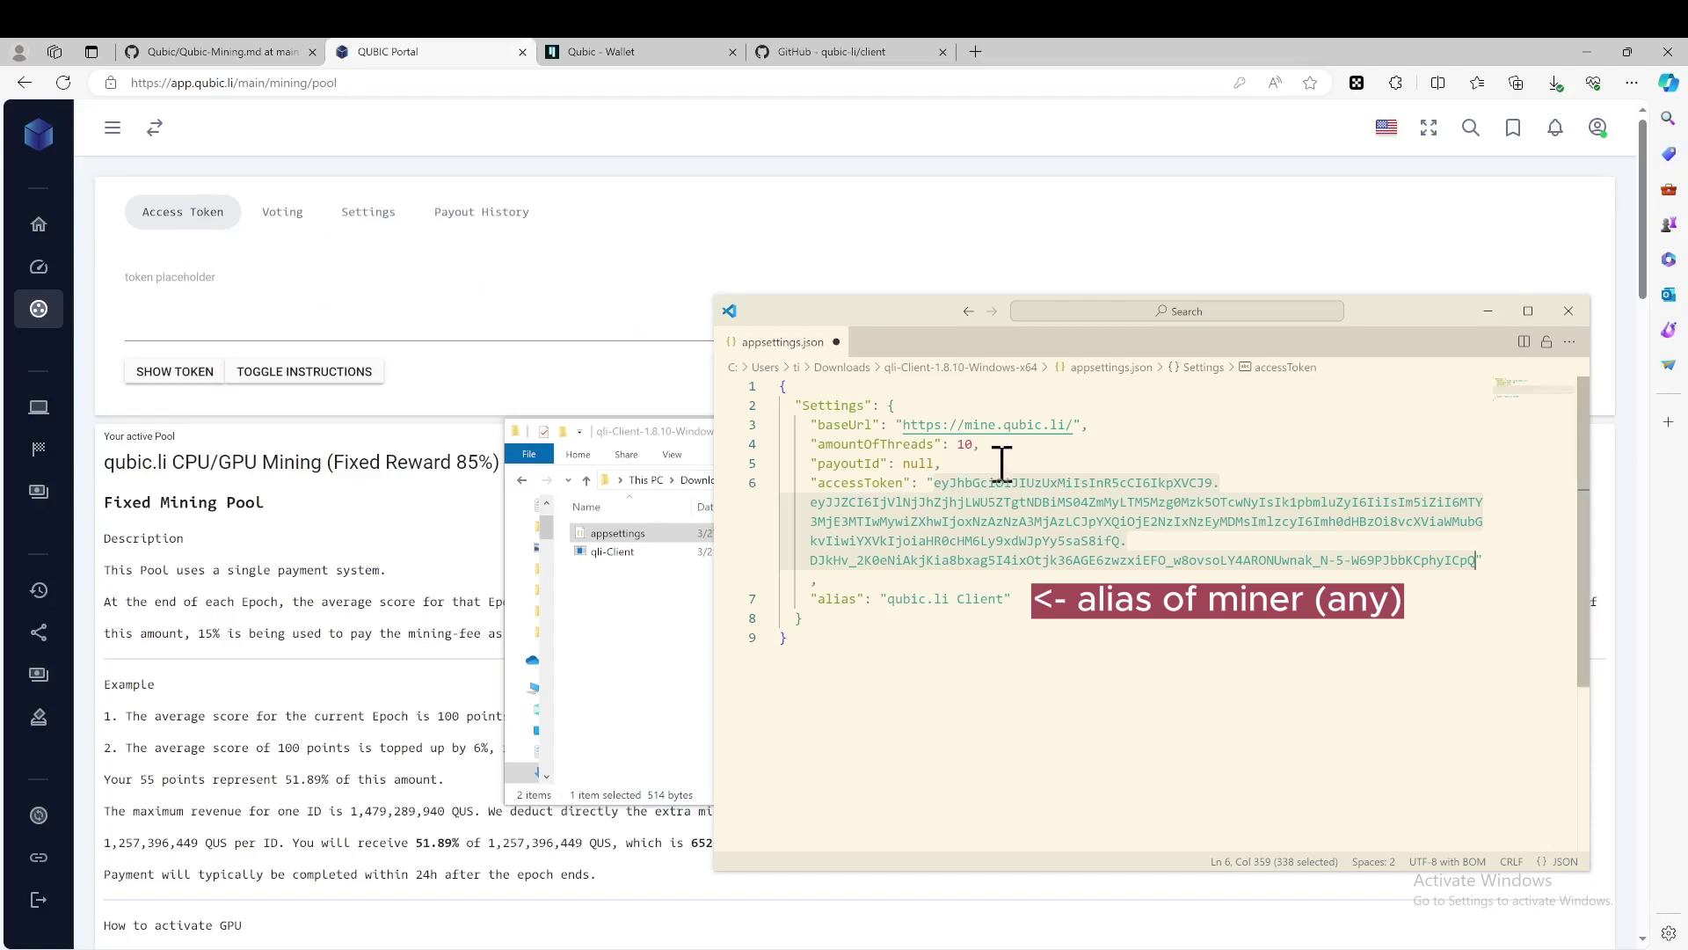
key(ctrl+s)
click(1488, 311)
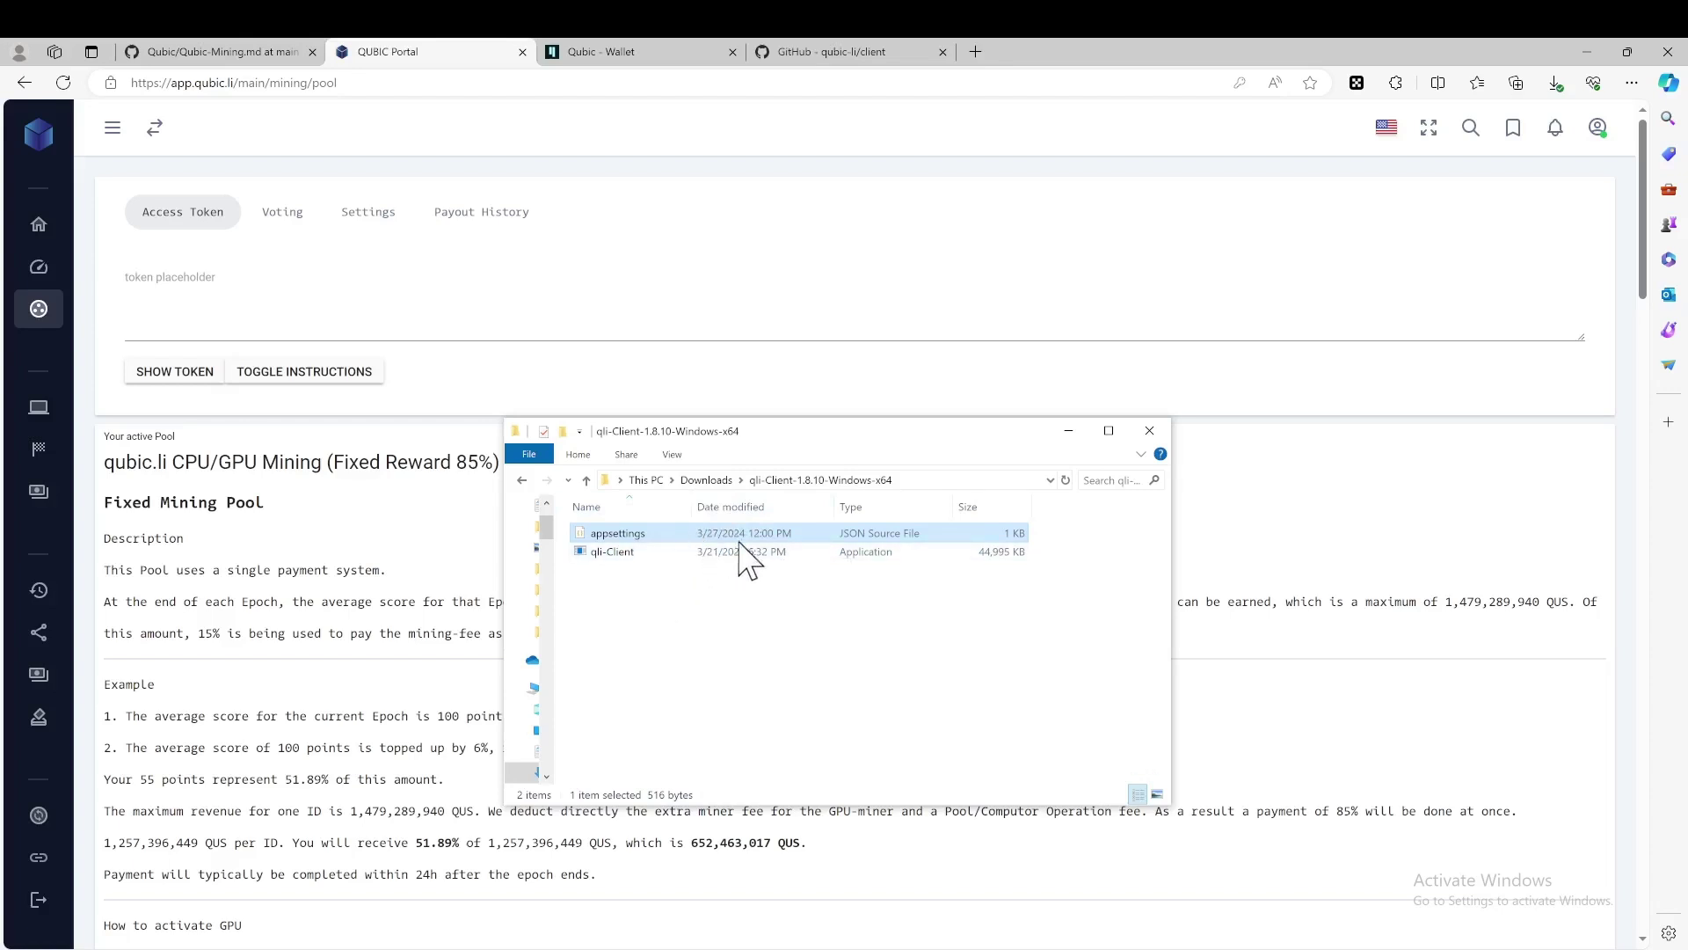
Step: Run the qli-Client application, move the folder window off its console, and extend the console down to the screen's lower edge
click(687, 552)
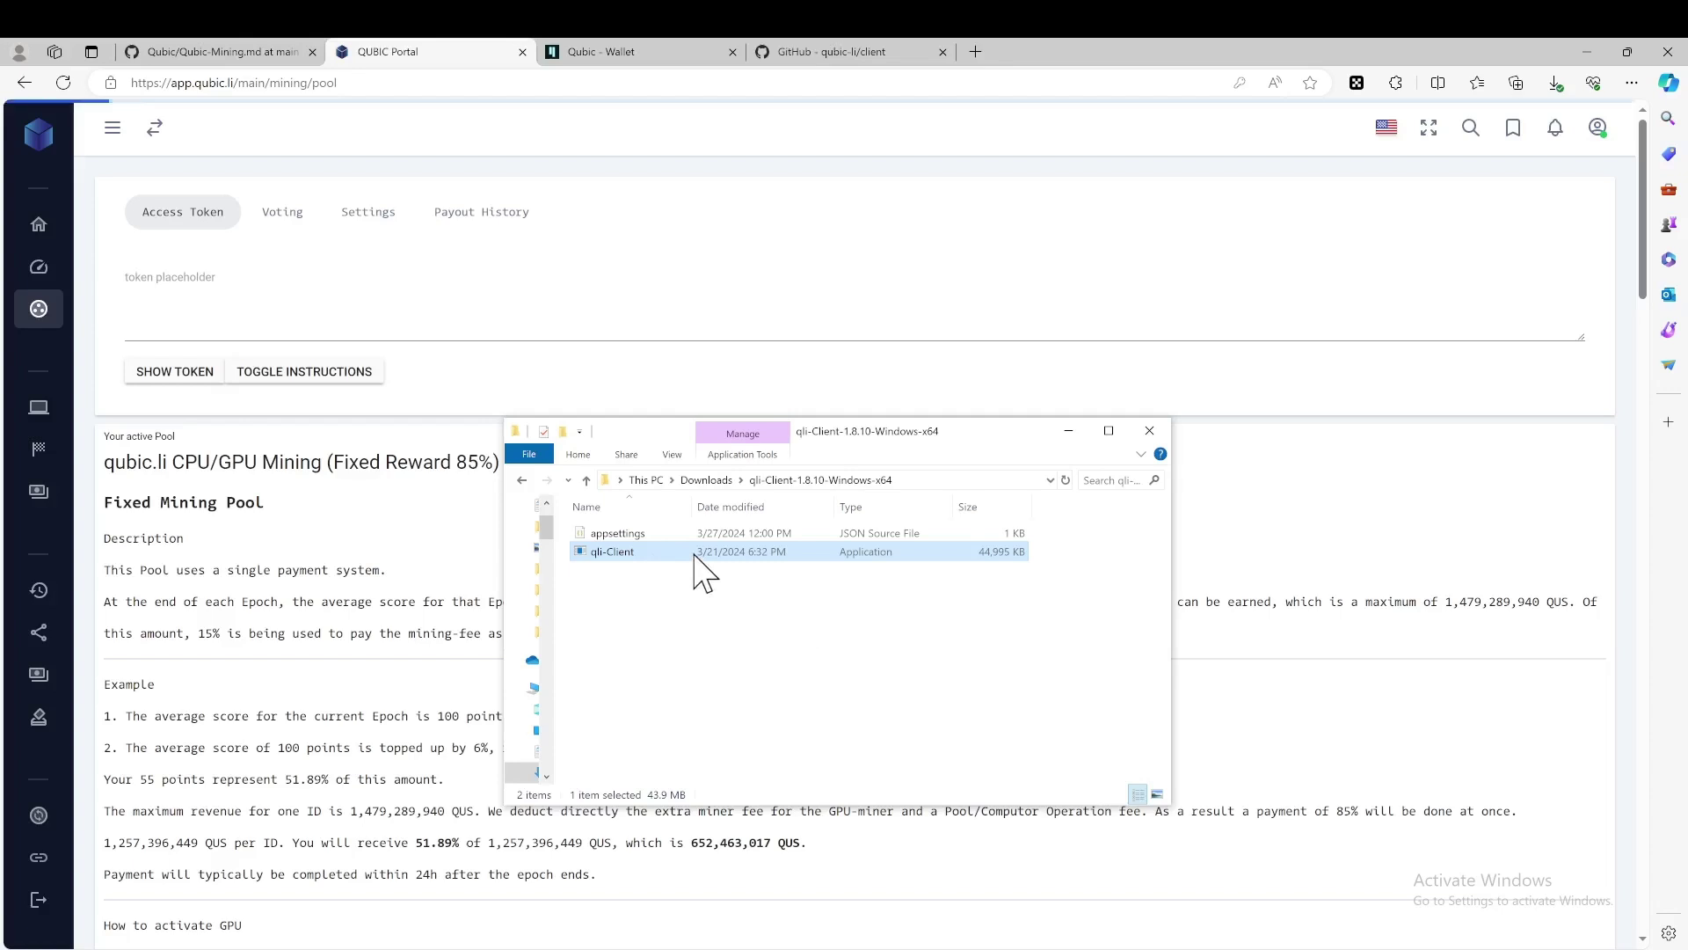
double_click(674, 554)
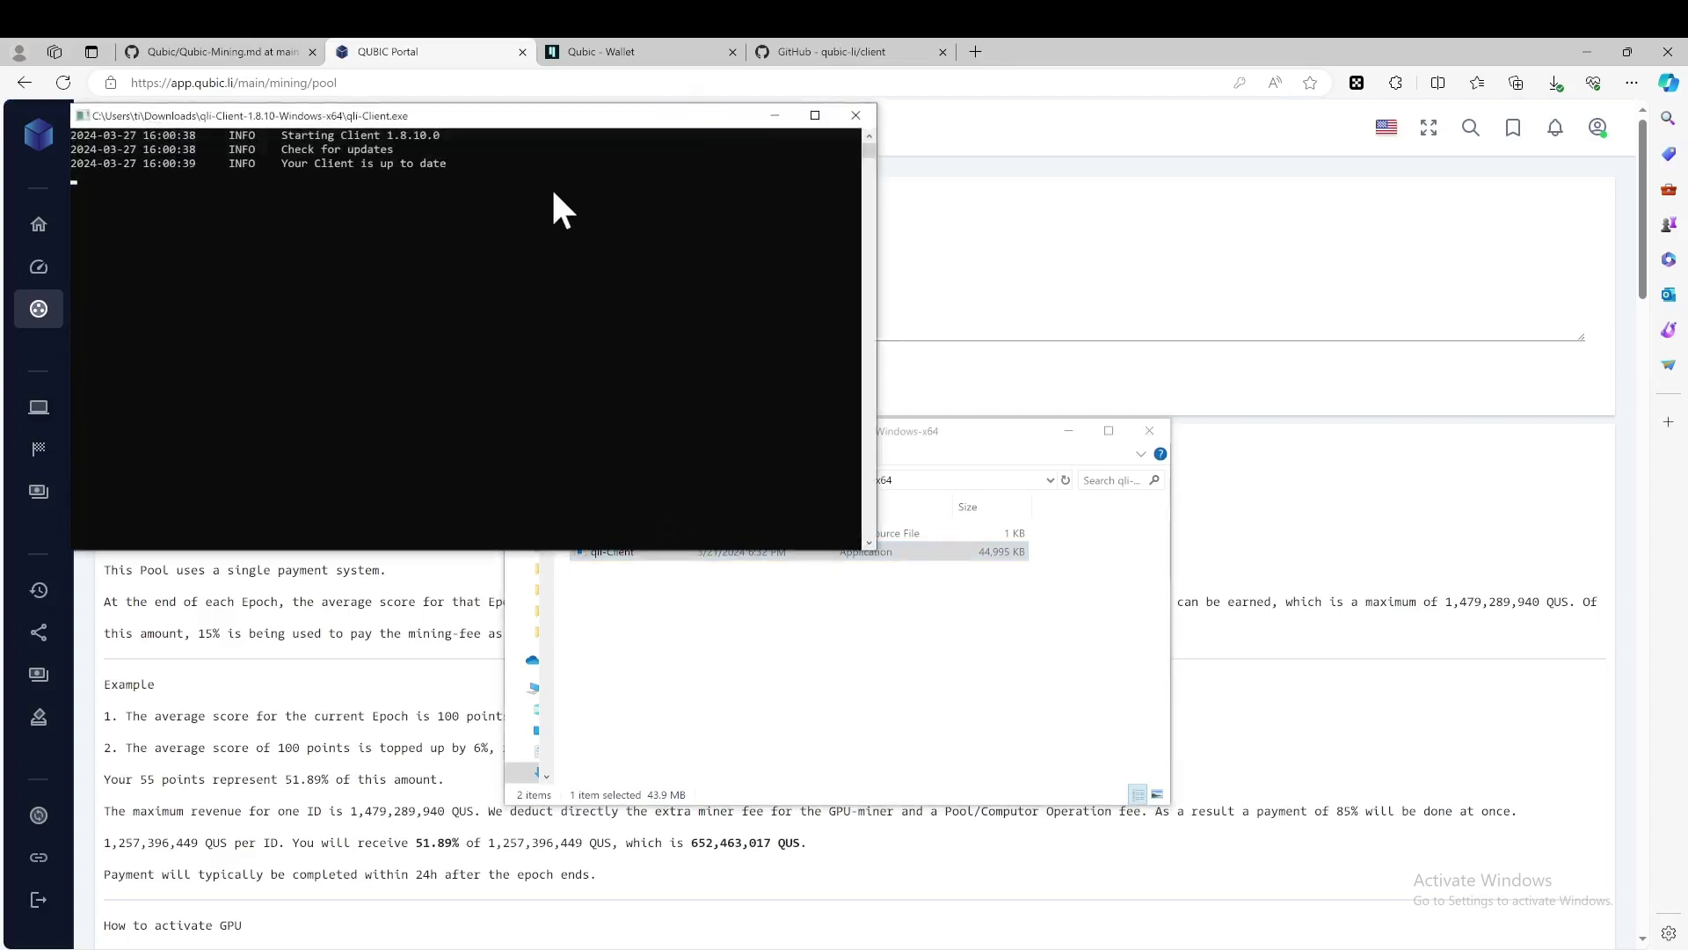
drag(1003, 432, 1387, 190)
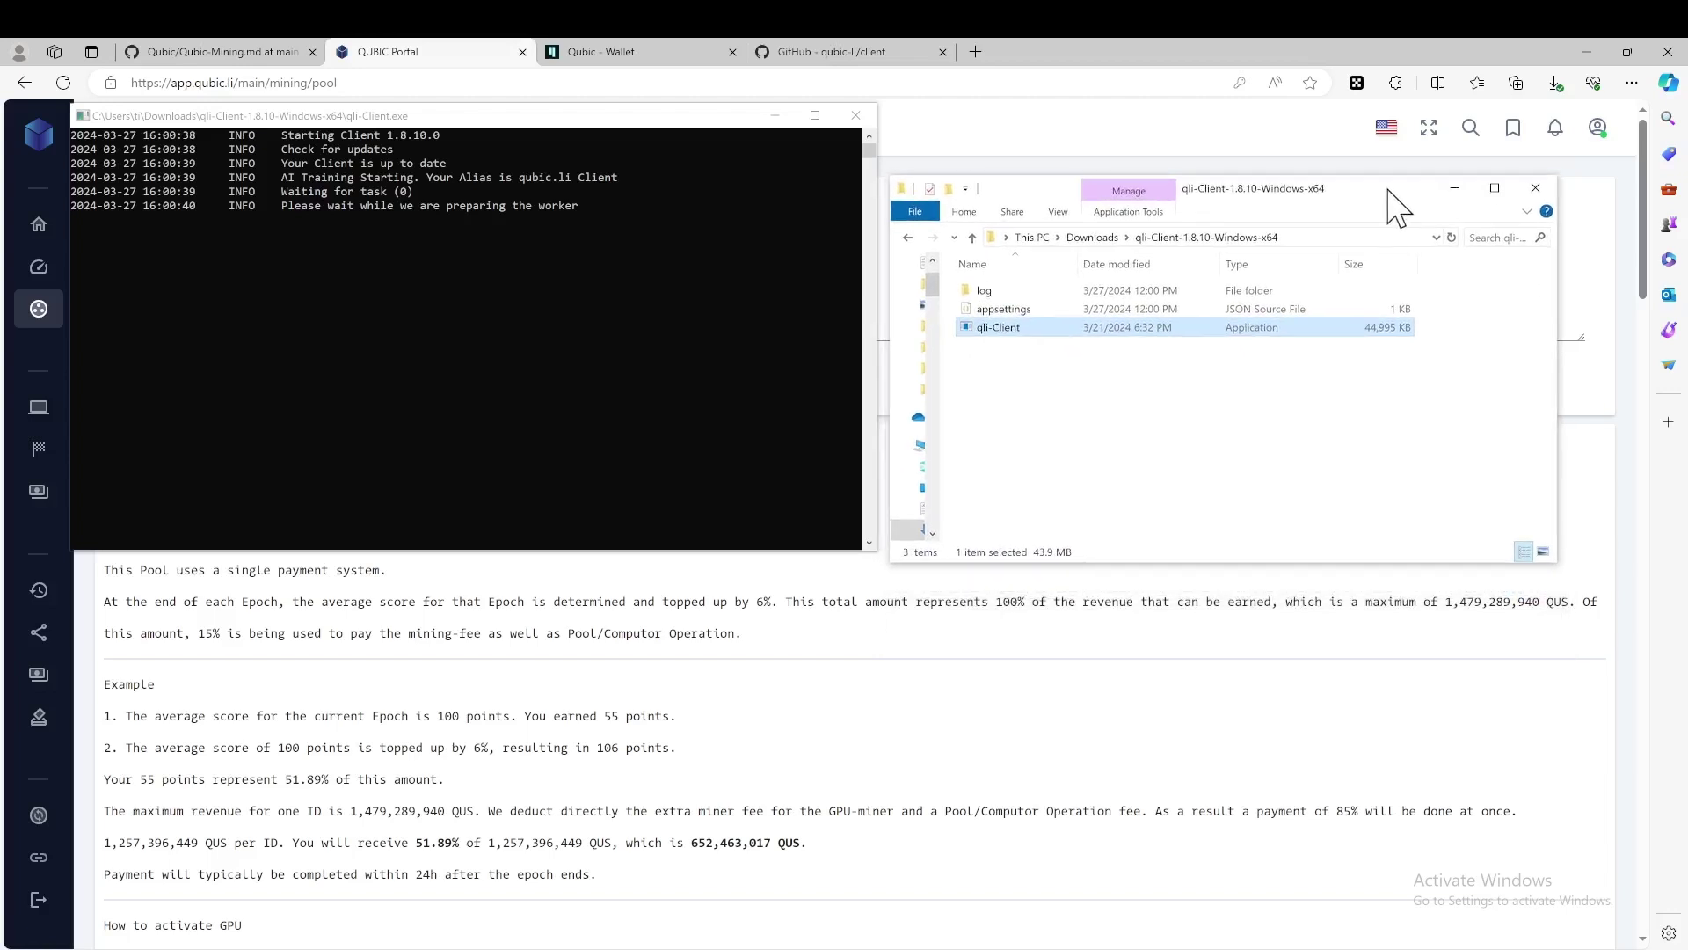
drag(642, 554, 631, 938)
Step: Arrange Core Temp and Task Manager beside the miner console to monitor CPU load and temperature
double_click(1499, 866)
drag(623, 368, 1010, 168)
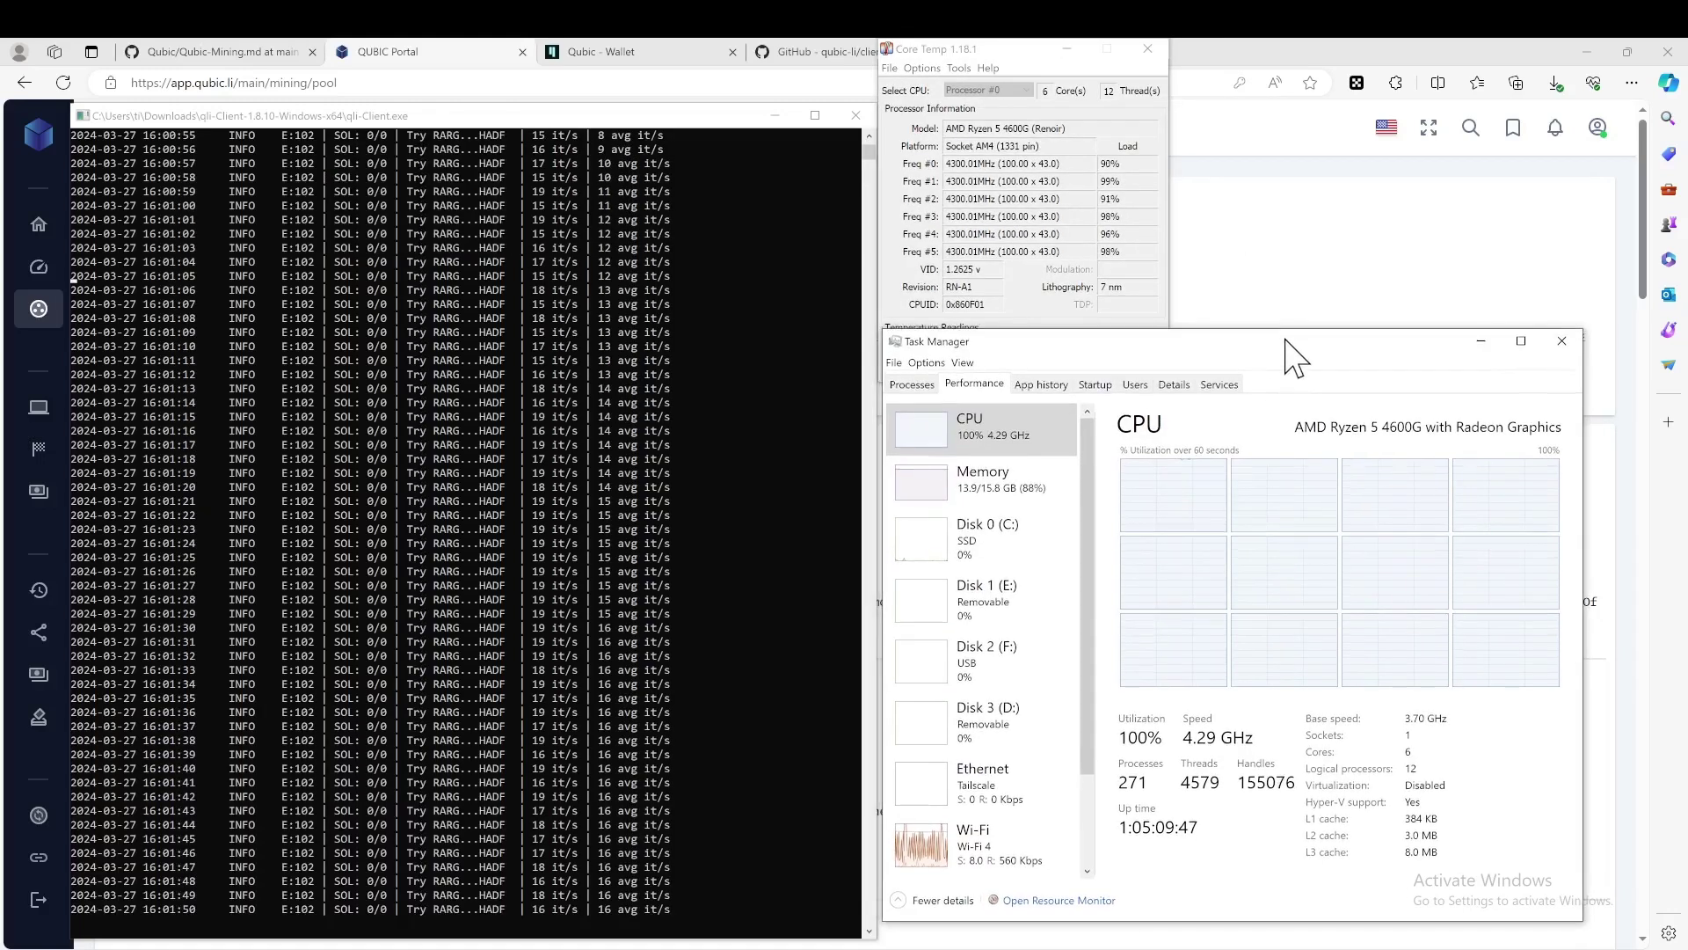
drag(1282, 354, 1289, 360)
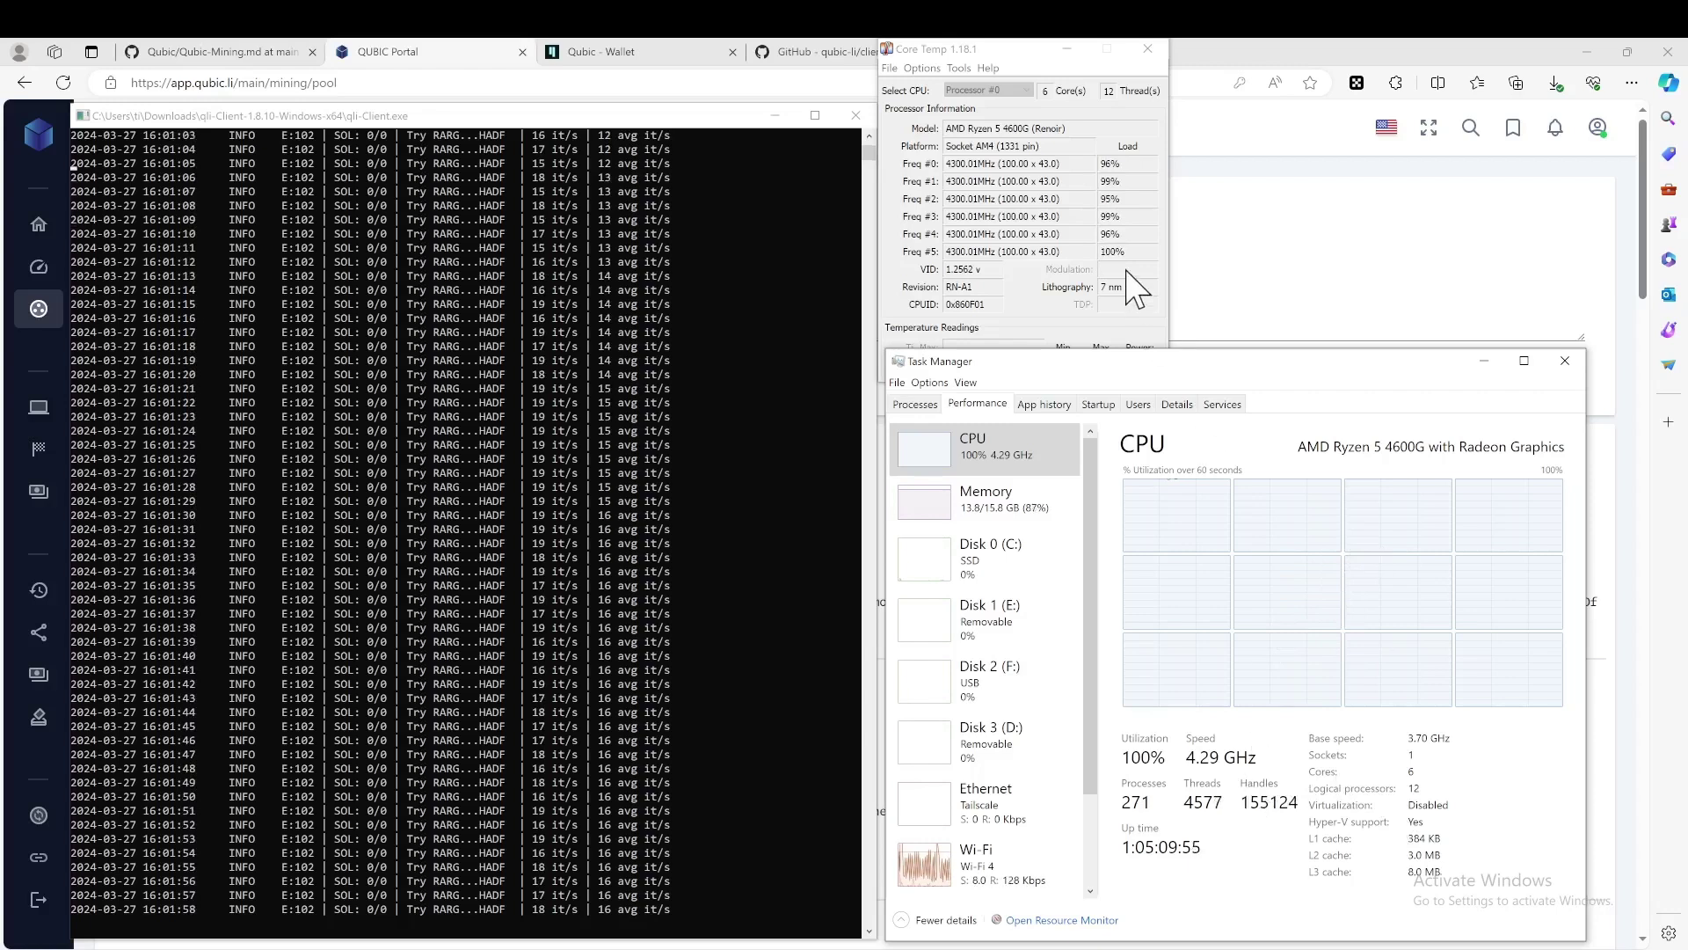
drag(1046, 53, 1052, 55)
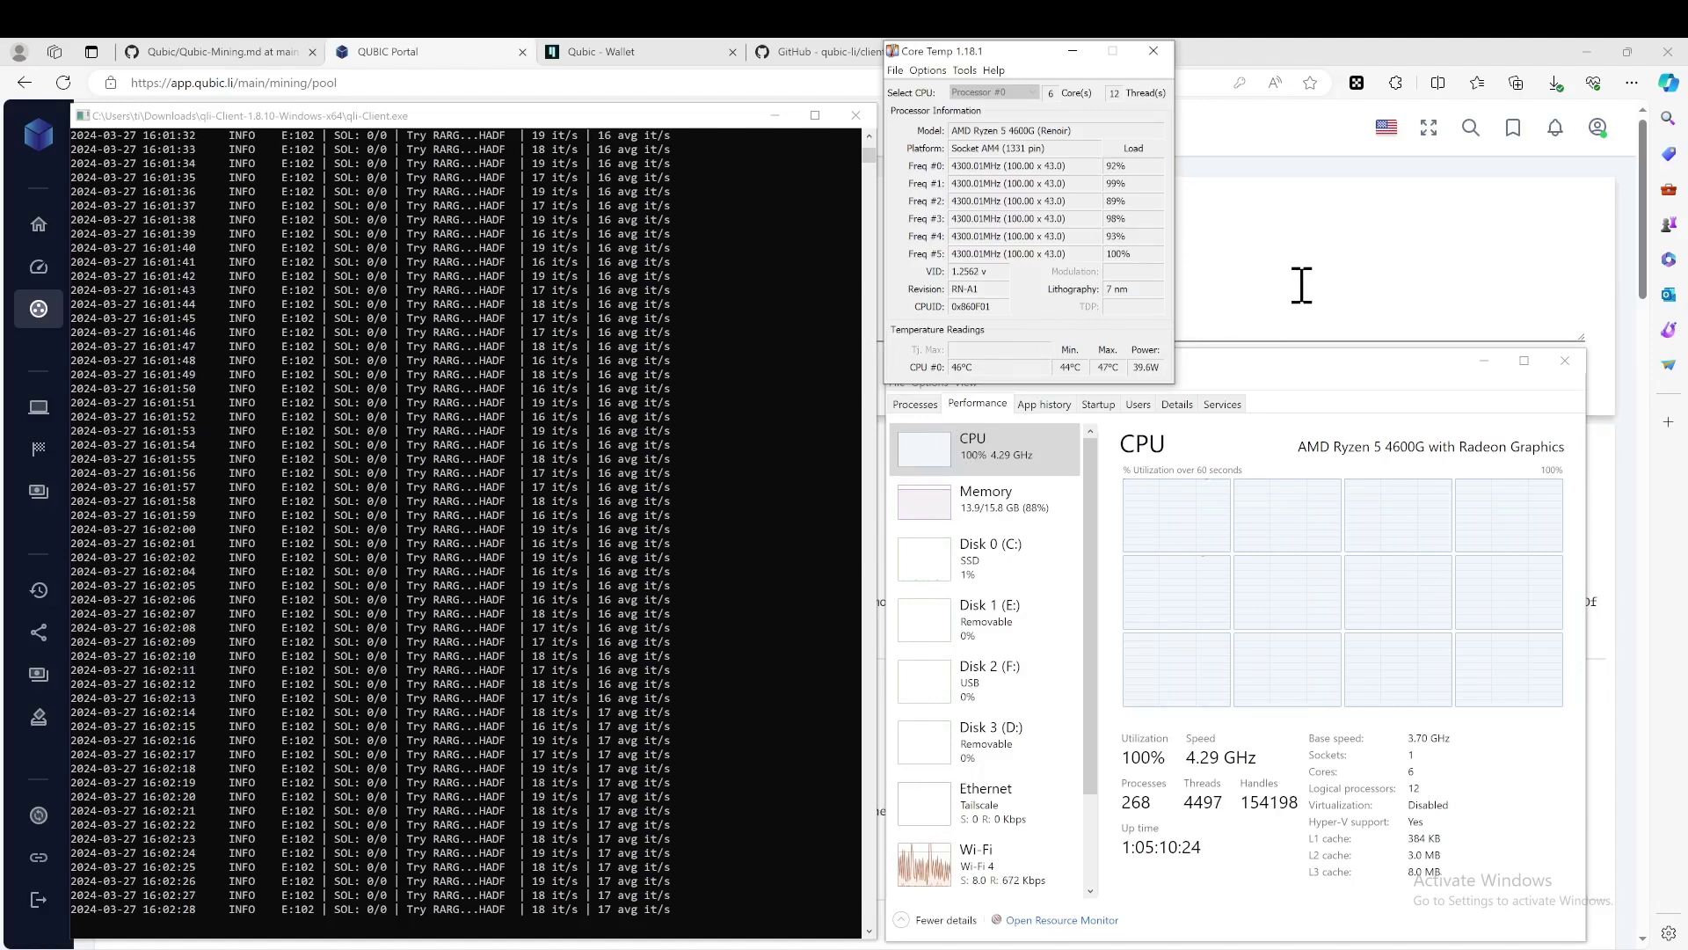
Step: Return to the Qubic Portal and examine the active pool's Ai Trainer Performance table and the epoch 101 amount in Payout History
click(412, 63)
scroll(261, 371, down, 2)
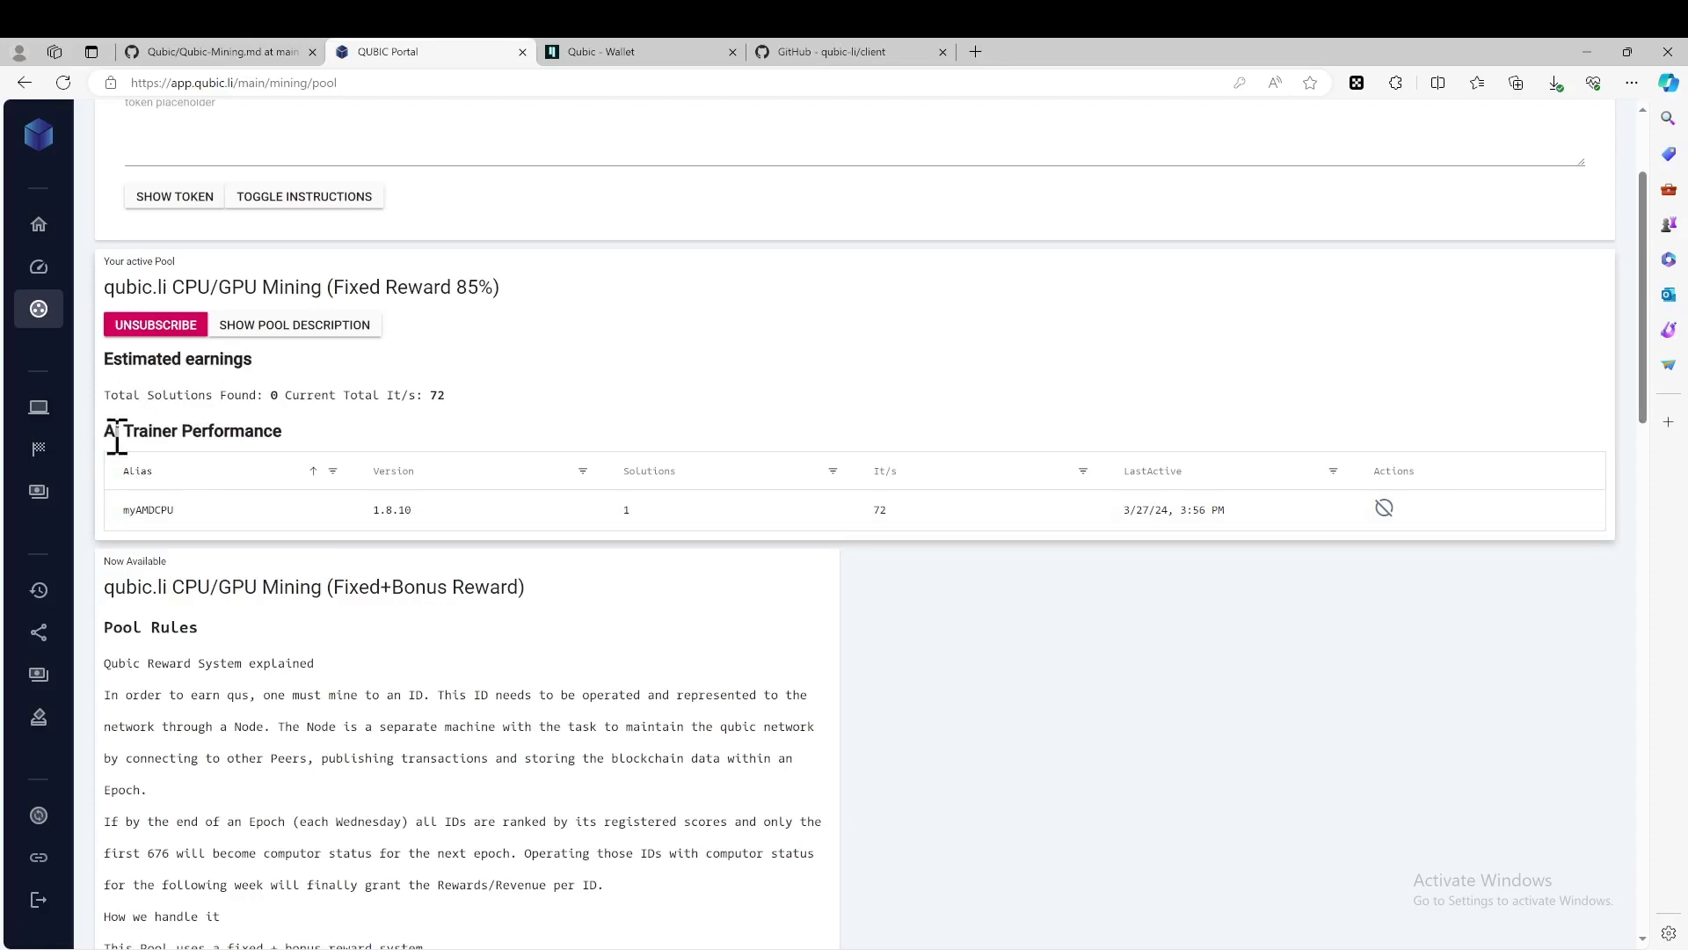
drag(110, 432, 313, 446)
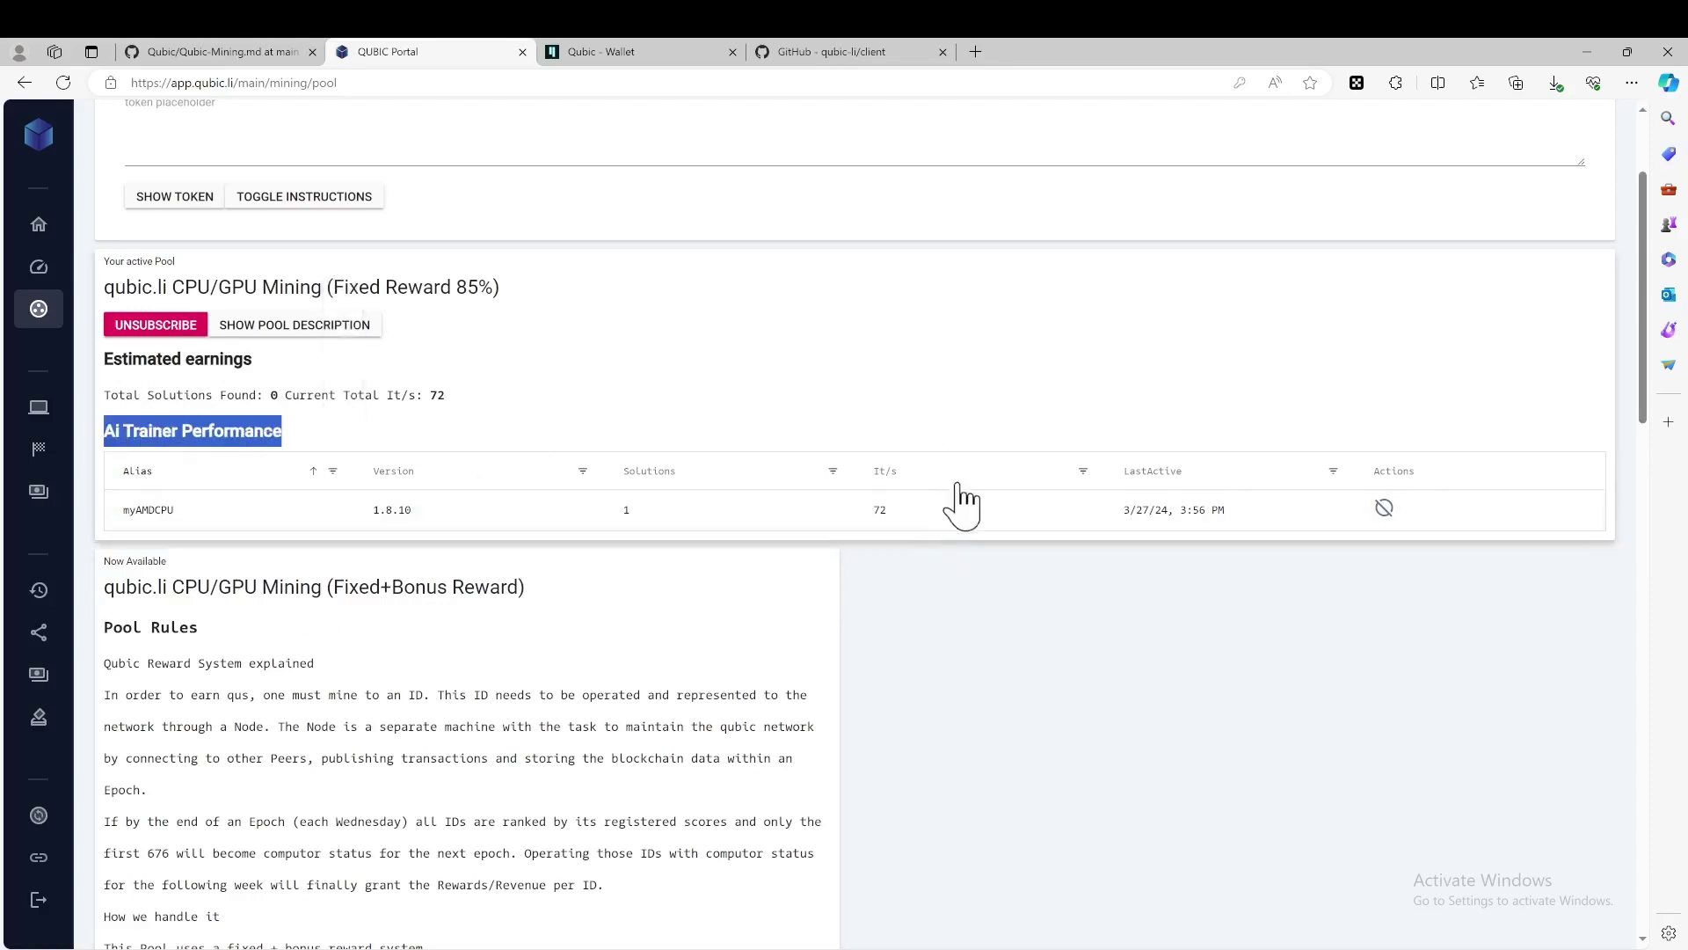
scroll(444, 405, up, 2)
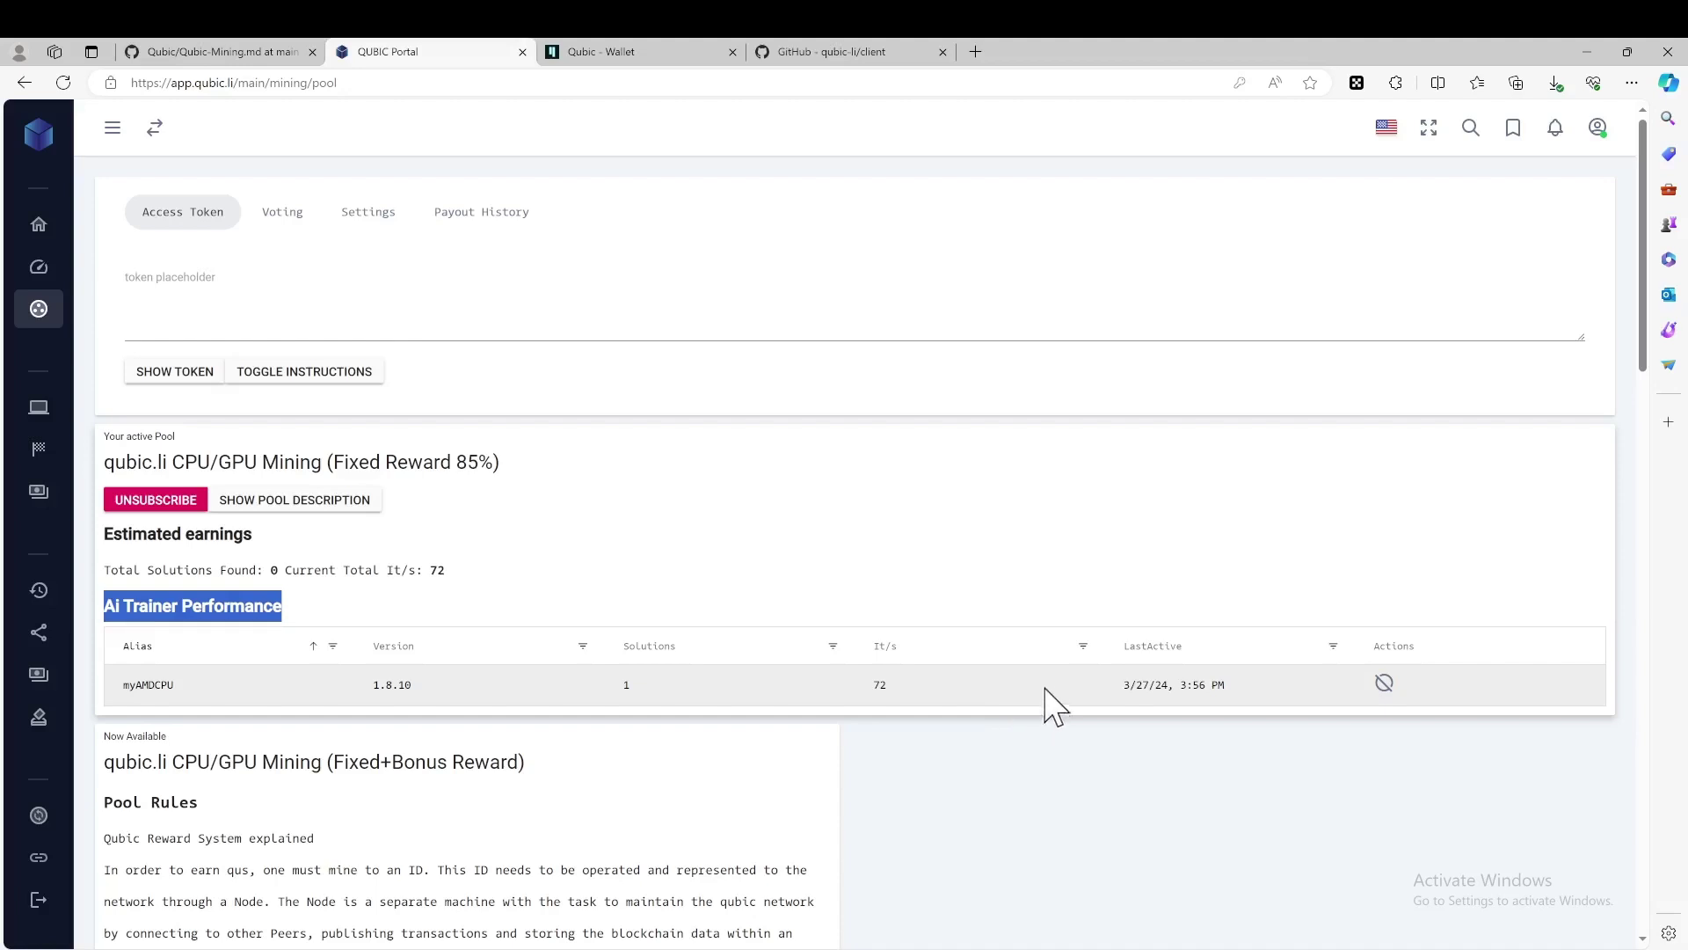
click(64, 660)
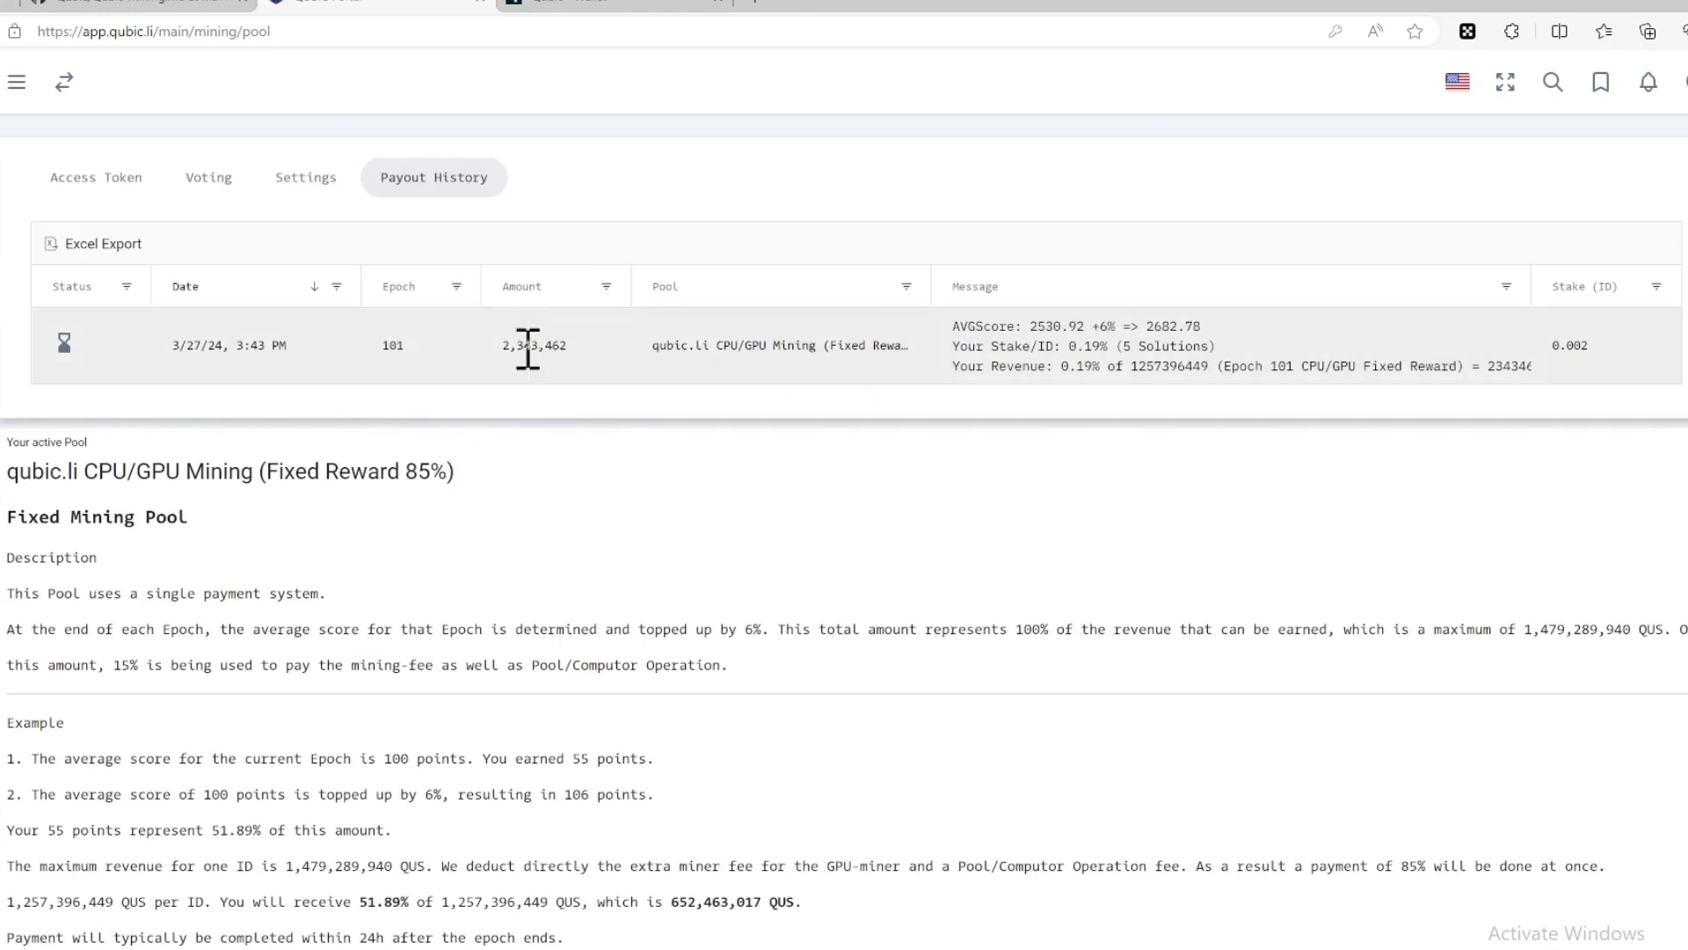
drag(503, 348, 594, 354)
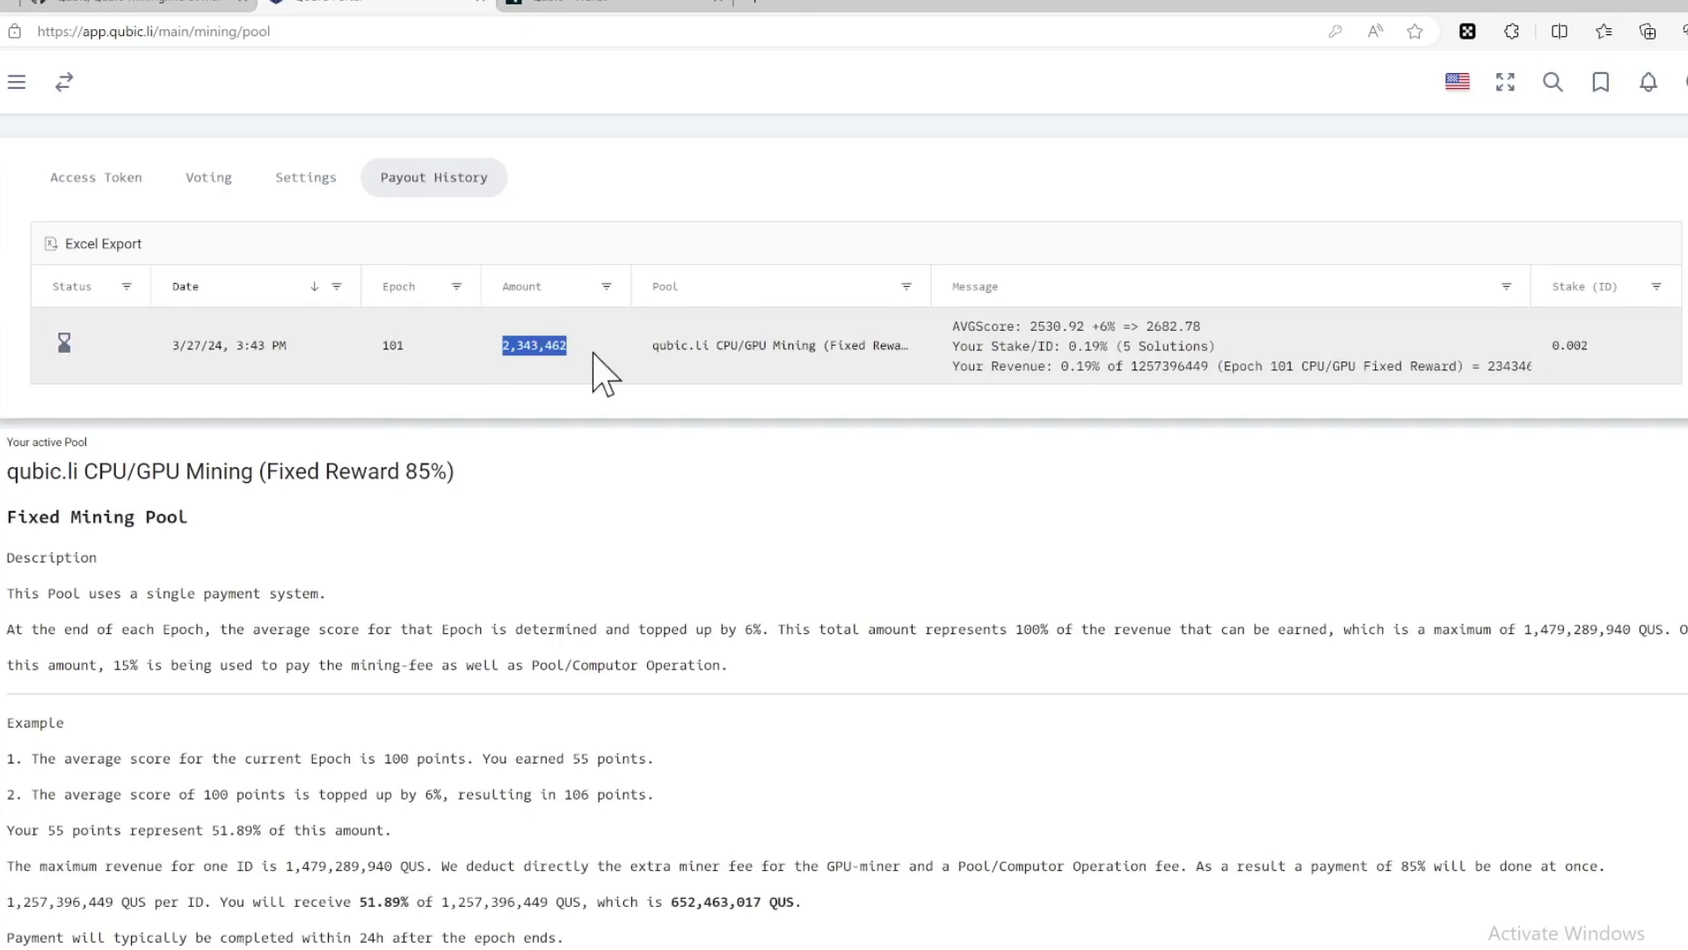